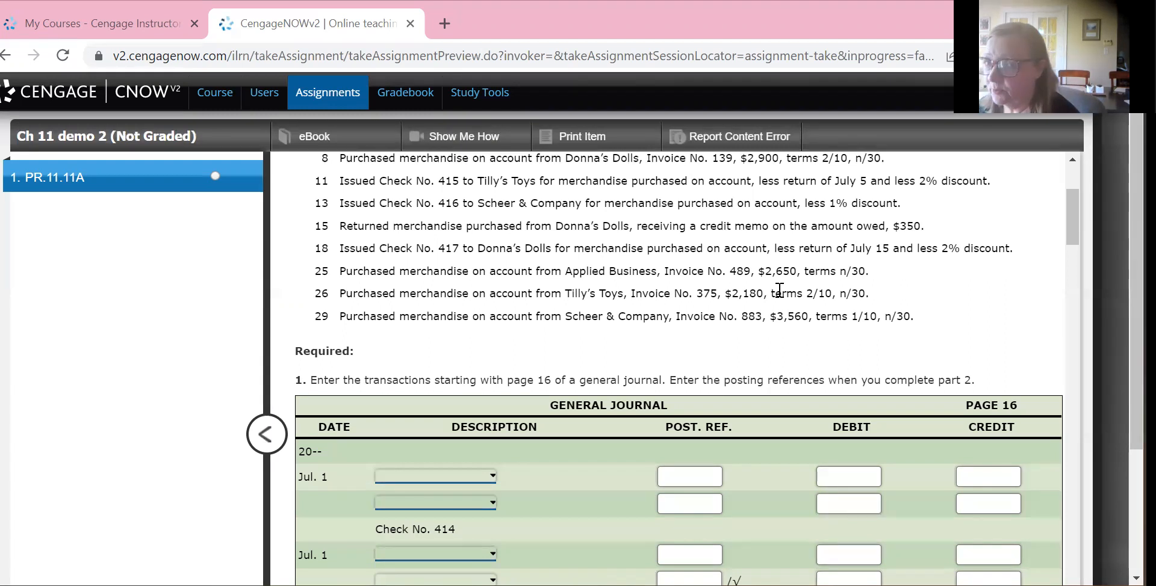
Record Cash with a credit of 2,500 on the second line of the July 1 Check No. 414 journal entry
scroll(779, 290, up, 3)
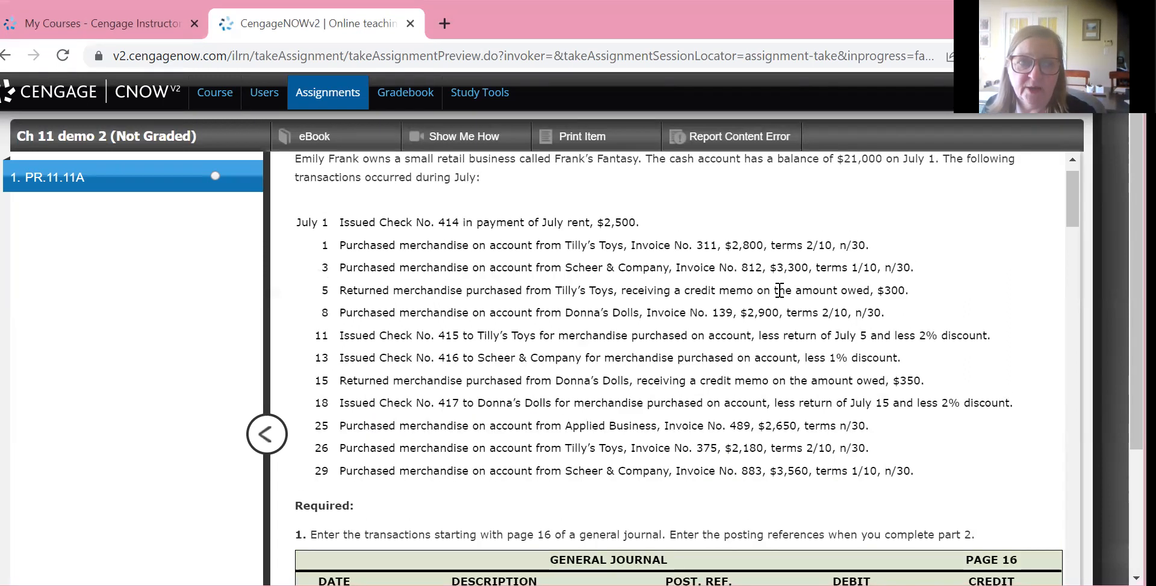
scroll(779, 290, down, 4)
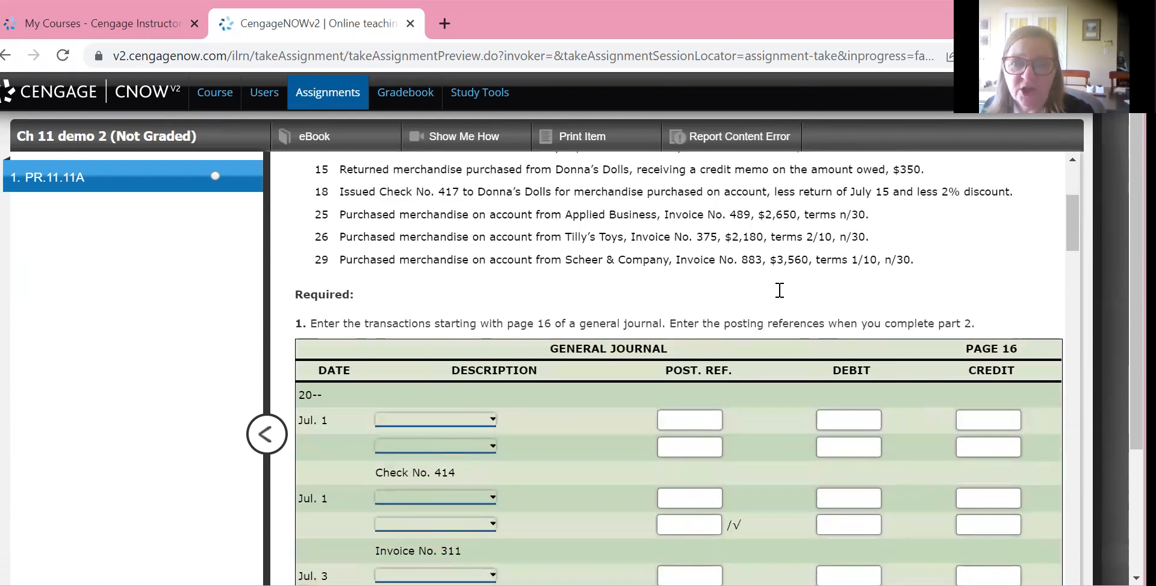
scroll(779, 290, down, 3)
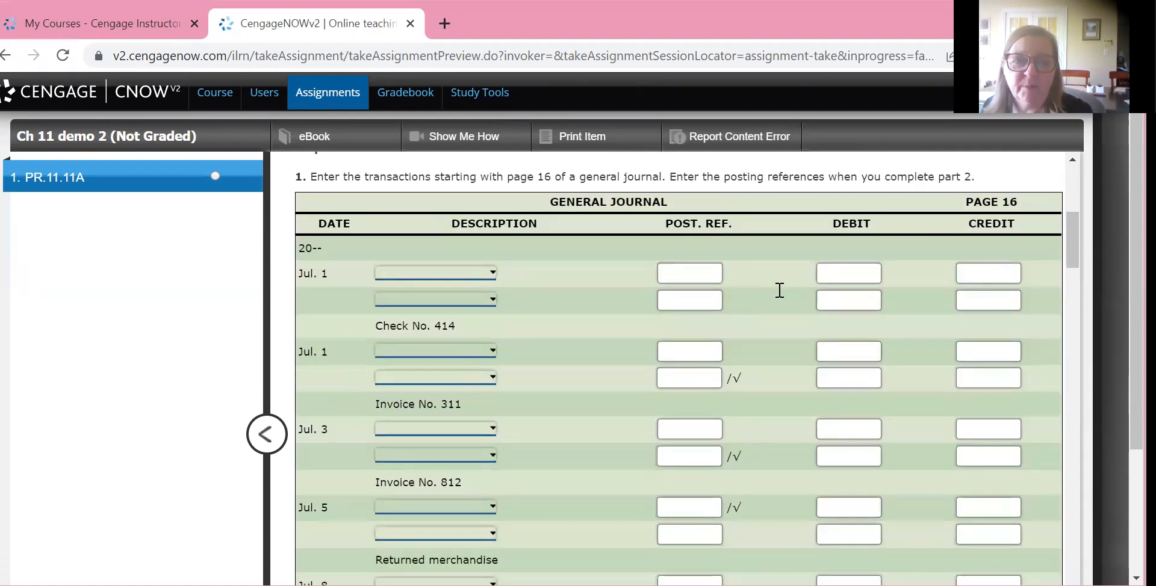
scroll(779, 290, down, 1)
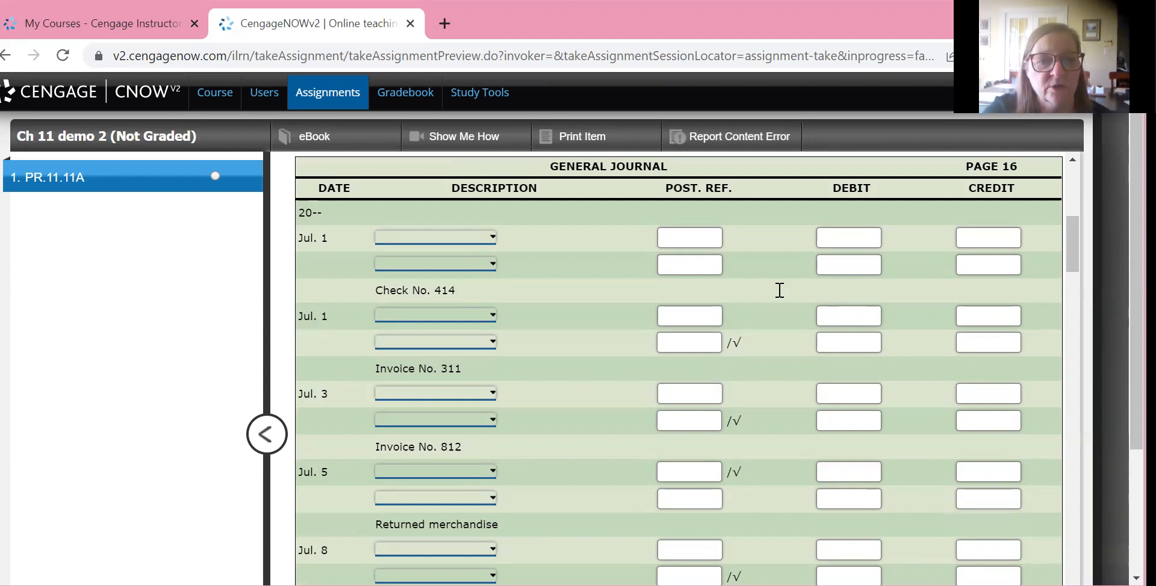
key(space)
key(Escape)
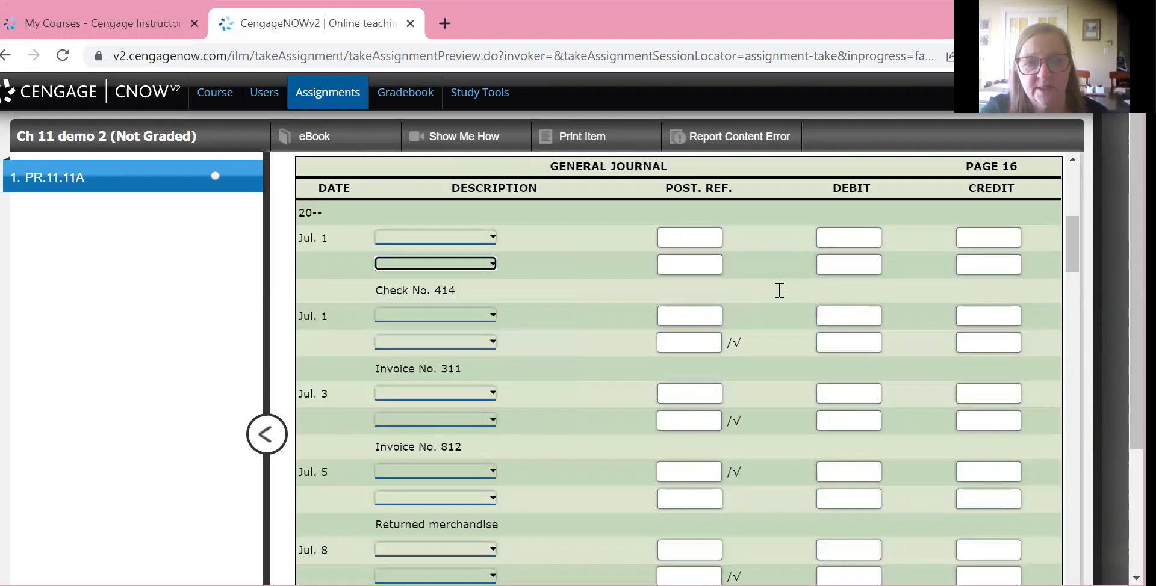
key(space)
key(Down)
key(Return)
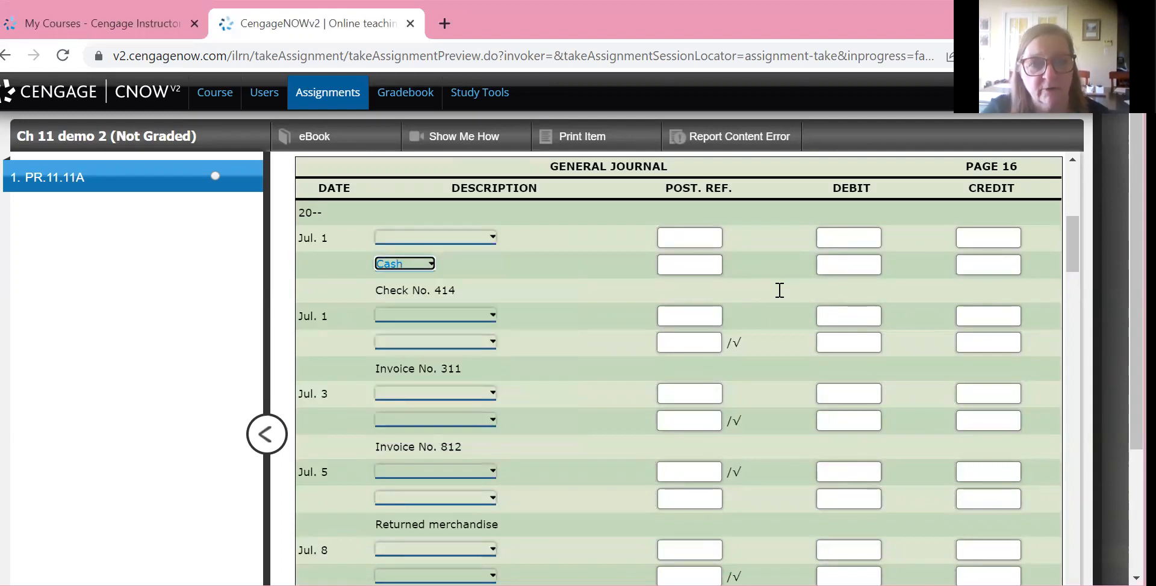
key(Tab)
key(Tab)
key(Tab)
text(2500)
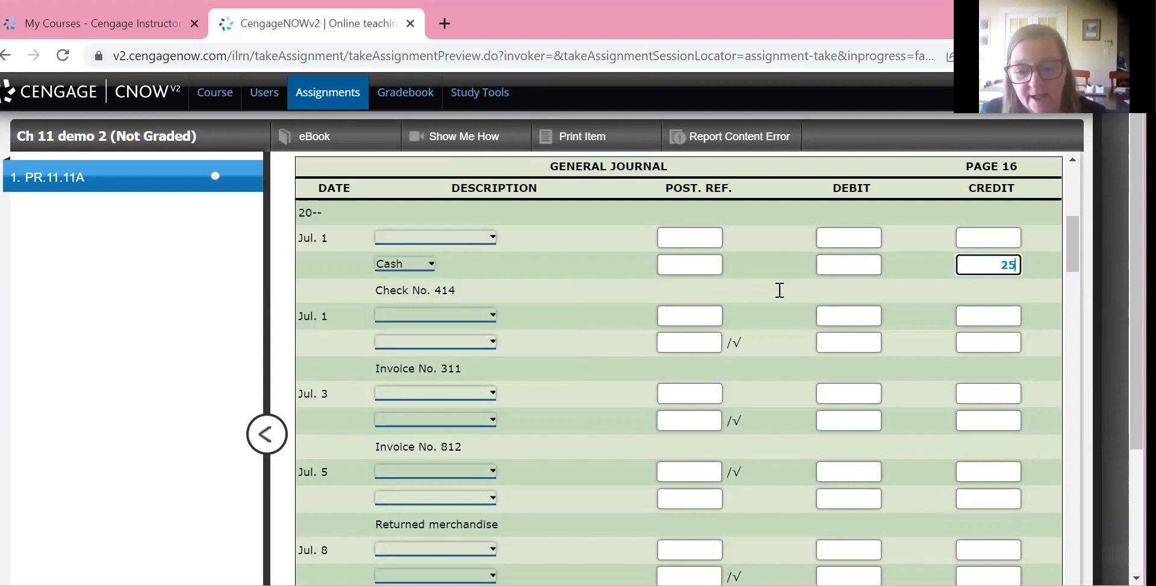
Complete the Check No. 414 entry by debiting Rent Expense 2,500 on its first line
key(shift+Tab)
key(shift+Tab)
key(shift+Tab)
key(shift+Tab)
key(shift+Tab)
text(2500)
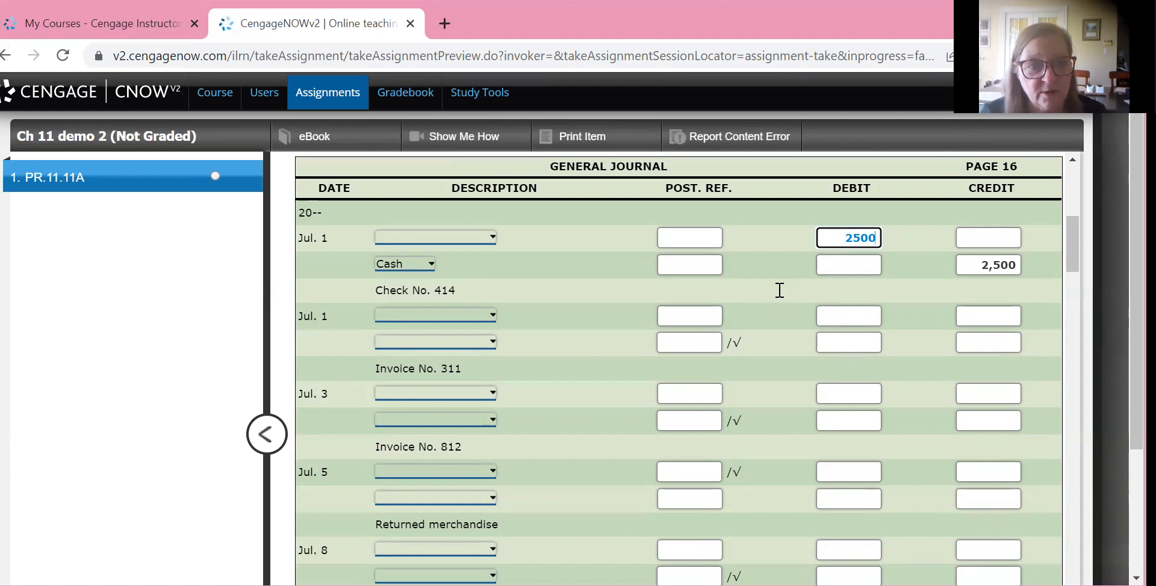
click(779, 290)
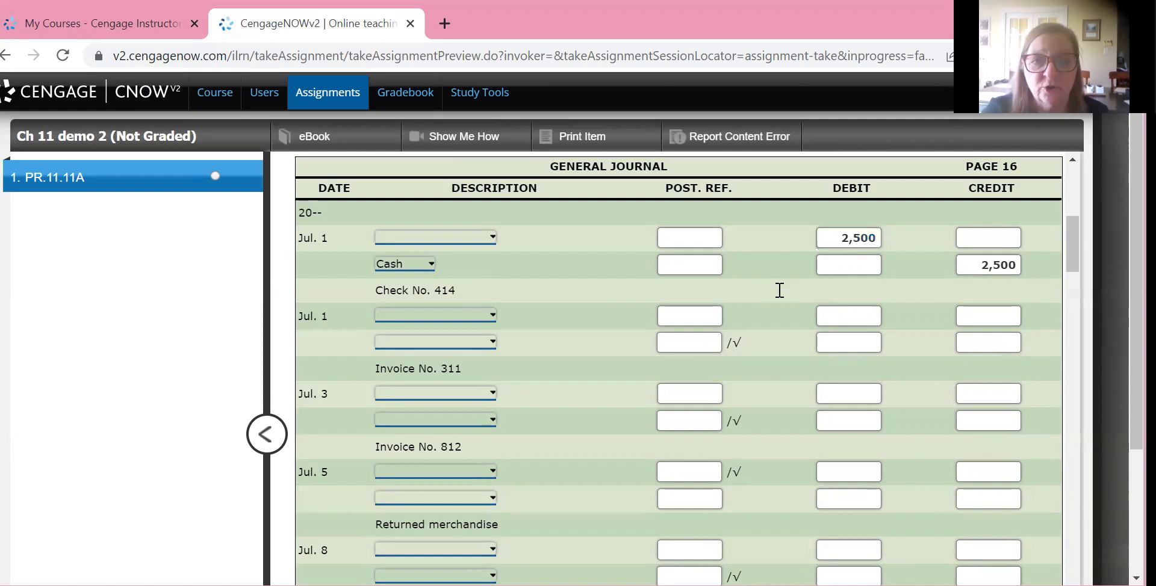
click(435, 237)
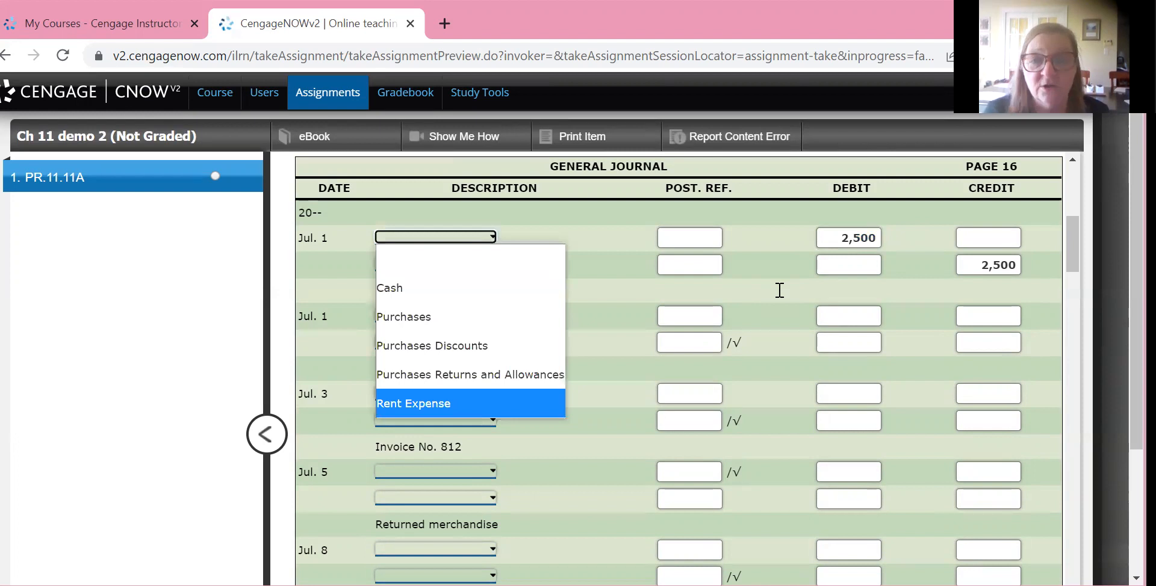
key(Return)
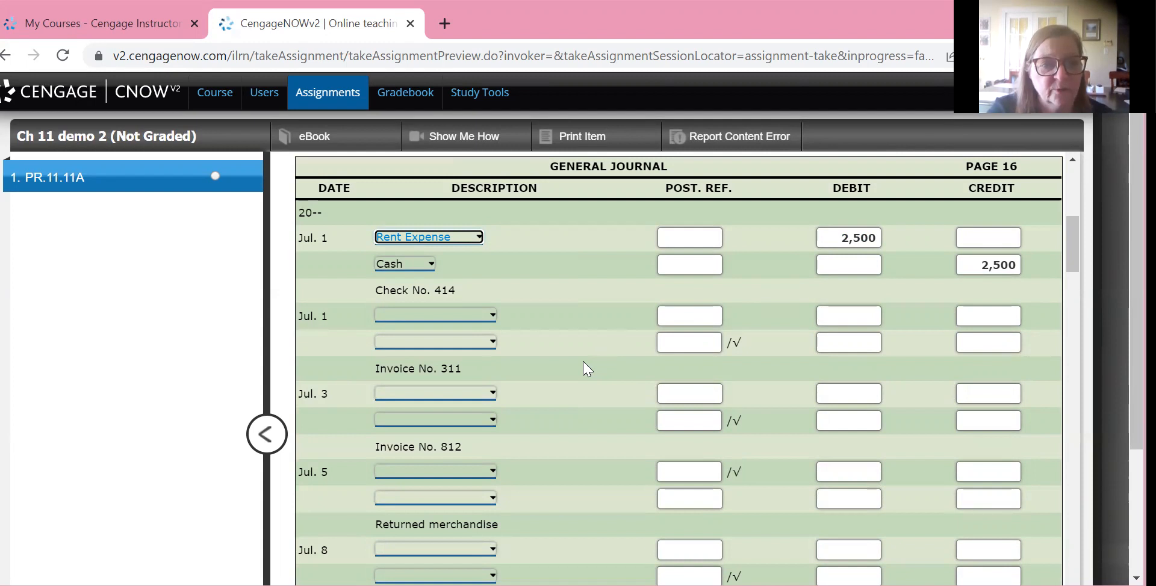
Credit Accounts Payable/Tilly's Toys 2,800 on the second line of the July 1 Invoice No. 311 entry
click(491, 341)
key(Down)
key(Return)
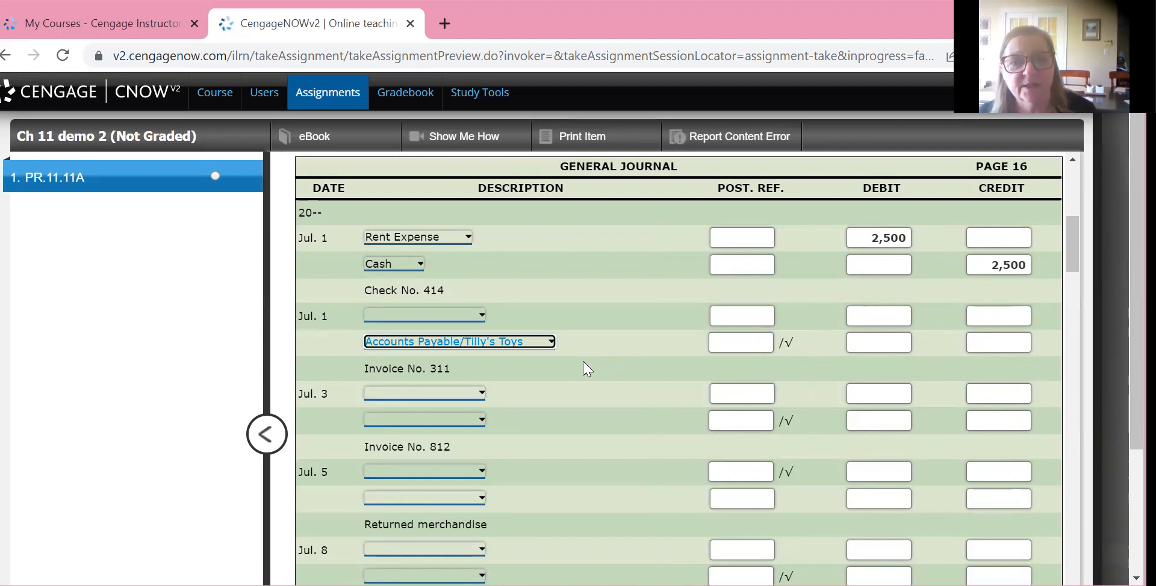
key(Tab)
key(Tab)
key(Tab)
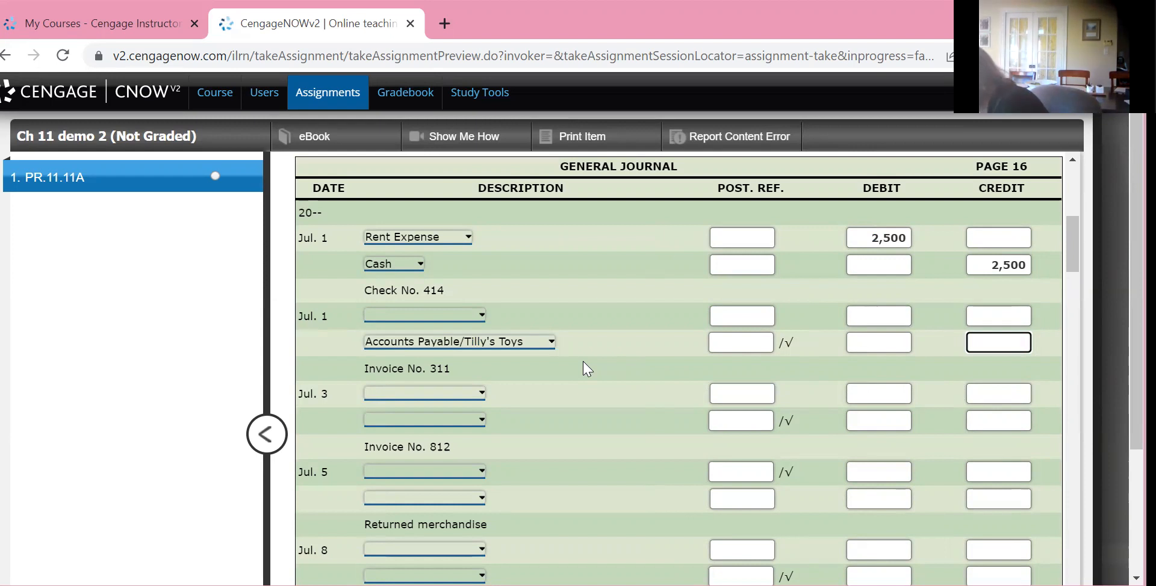
text(2800)
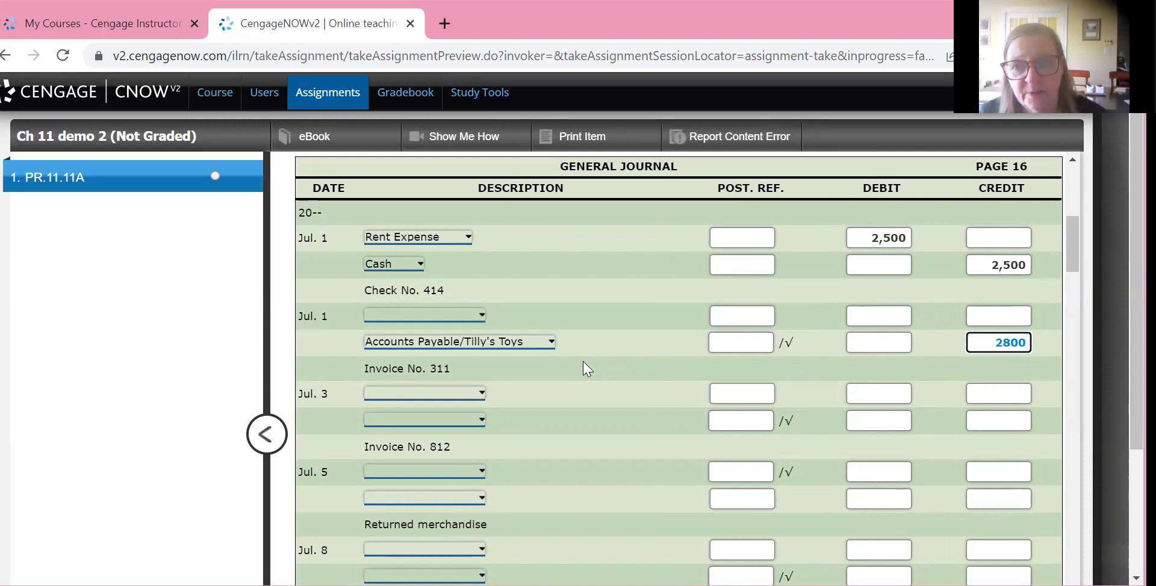
Debit Purchases 2,800 on the first line of the Invoice No. 311 entry
key(shift+Tab)
key(shift+Tab)
key(shift+Tab)
key(shift+Tab)
key(shift+Tab)
text(288)
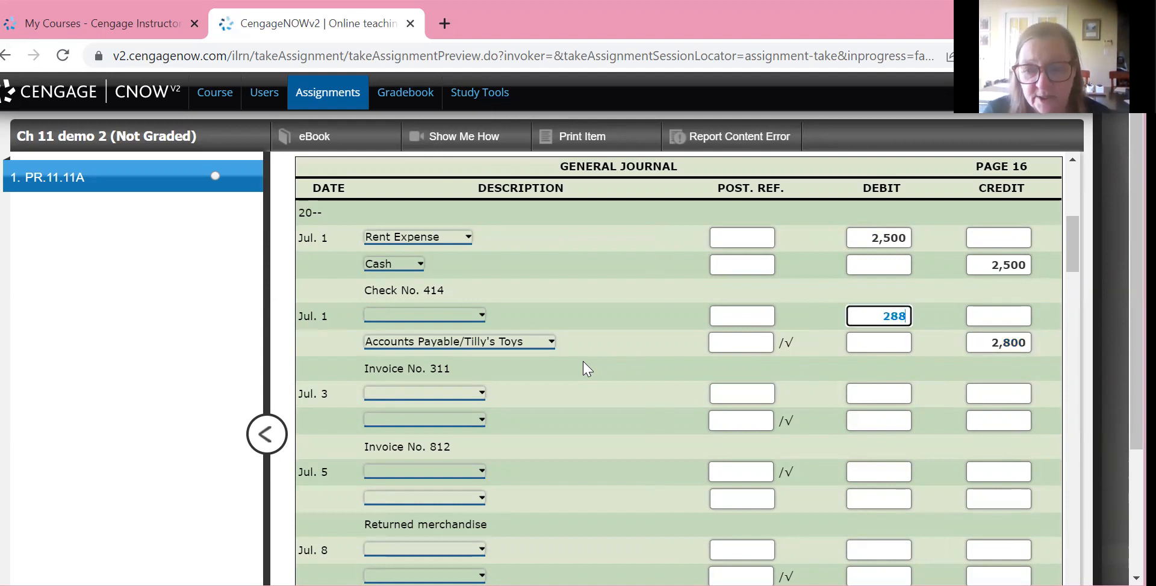
key(BackSpace)
text(00)
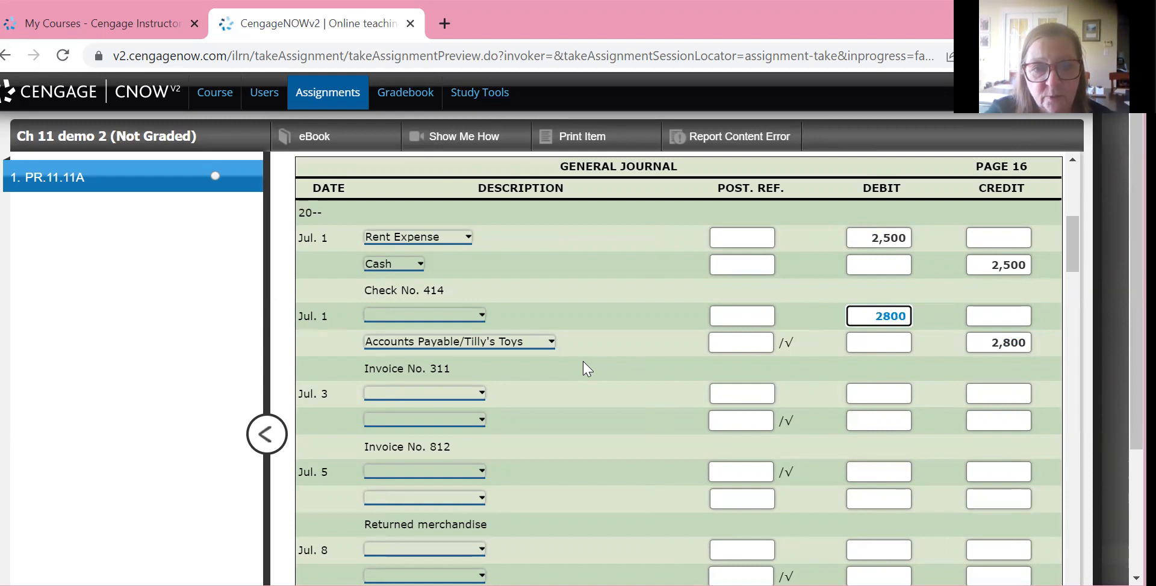
key(shift+Tab)
key(shift+Tab)
key(alt+Down)
key(p)
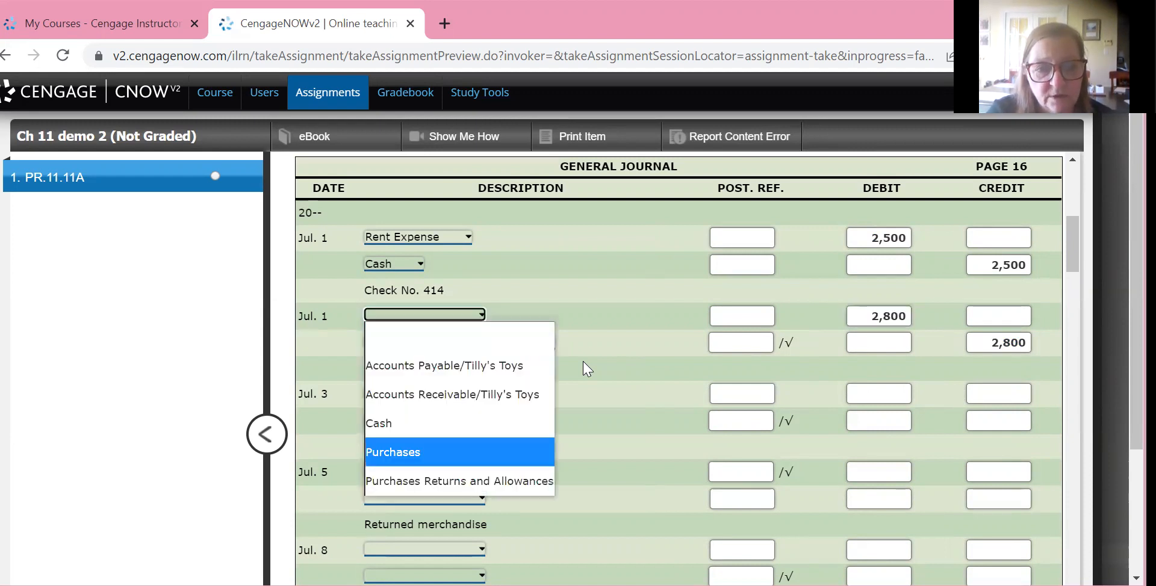
key(Return)
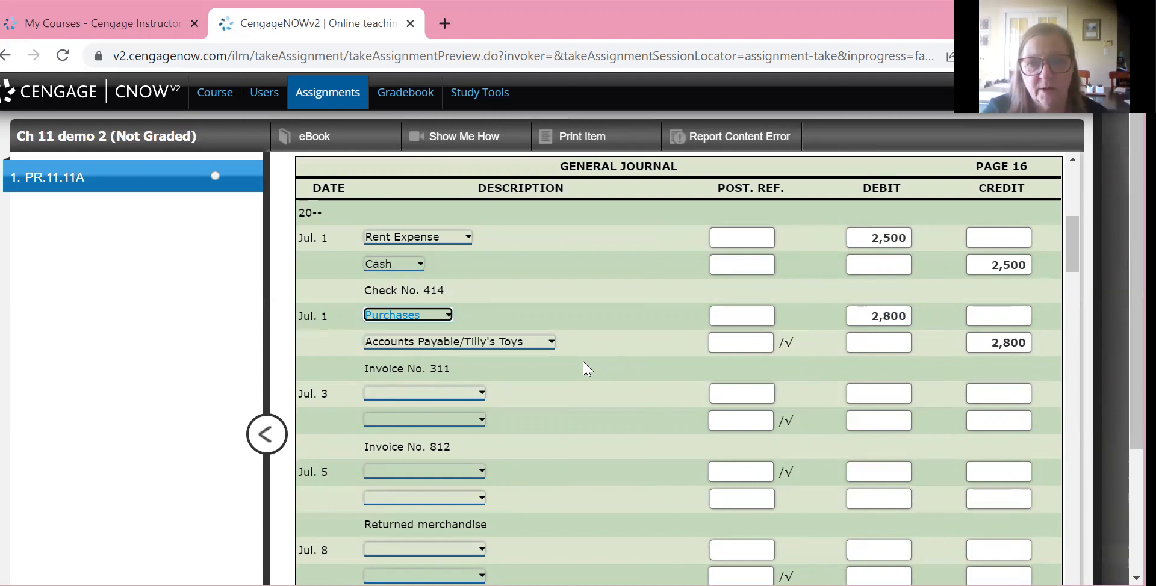
Look through the part 2 ledger accounts to find the account number to use as the Rent Expense posting reference
scroll(583, 362, down, 1)
scroll(583, 362, up, 1)
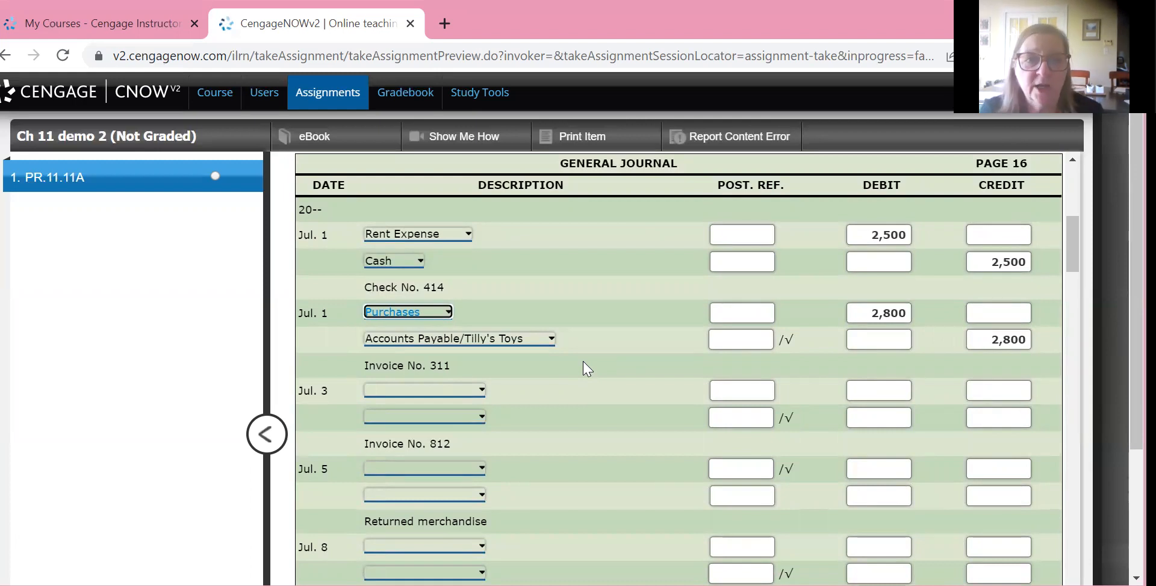
scroll(587, 368, up, 1)
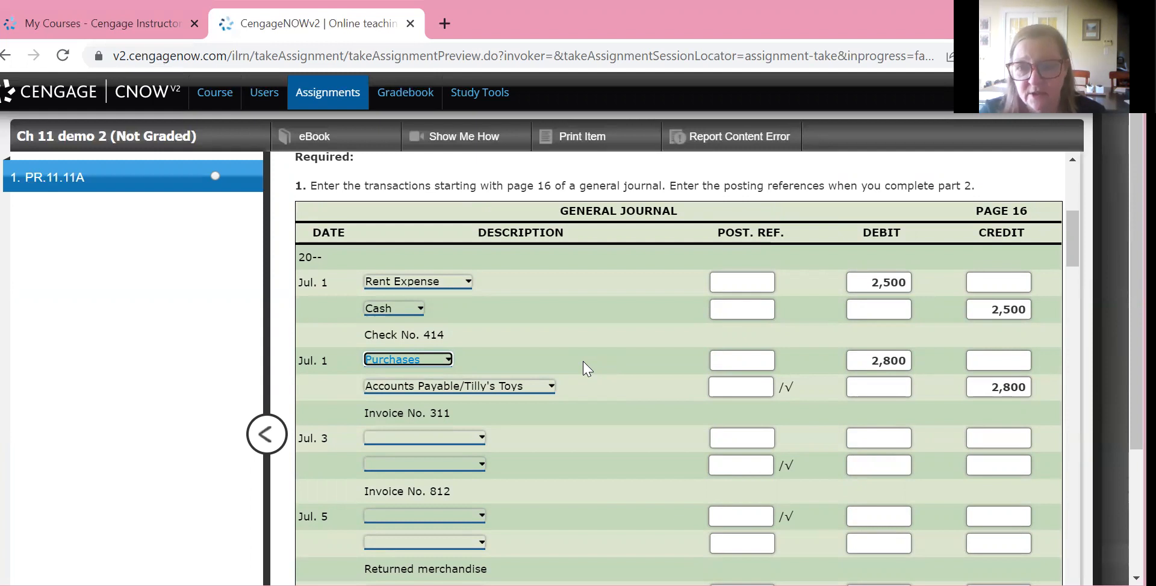
scroll(583, 368, down, 20)
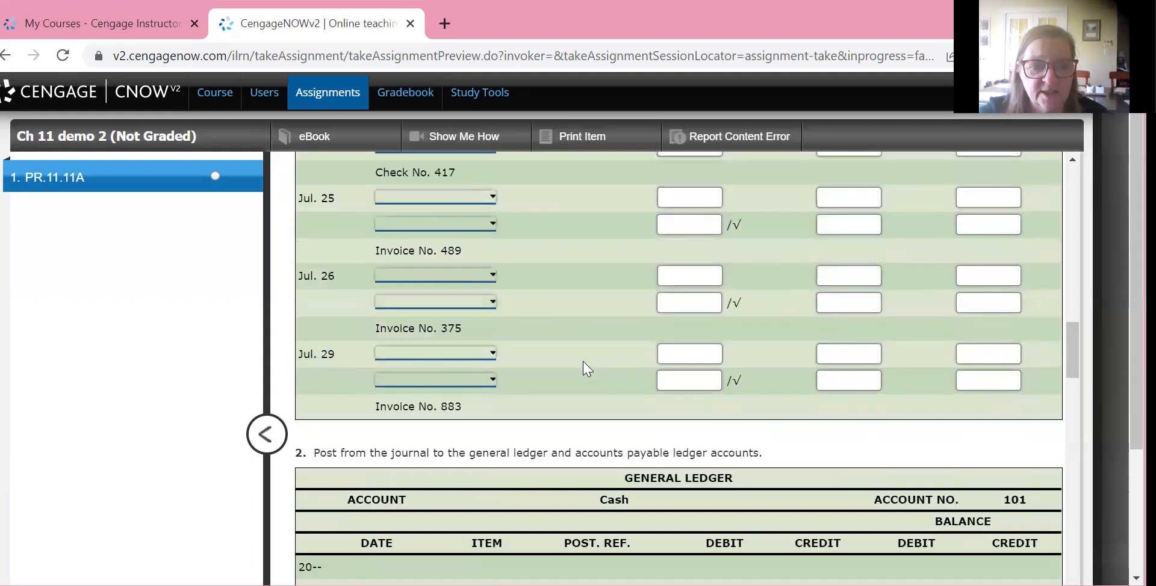
scroll(584, 368, down, 20)
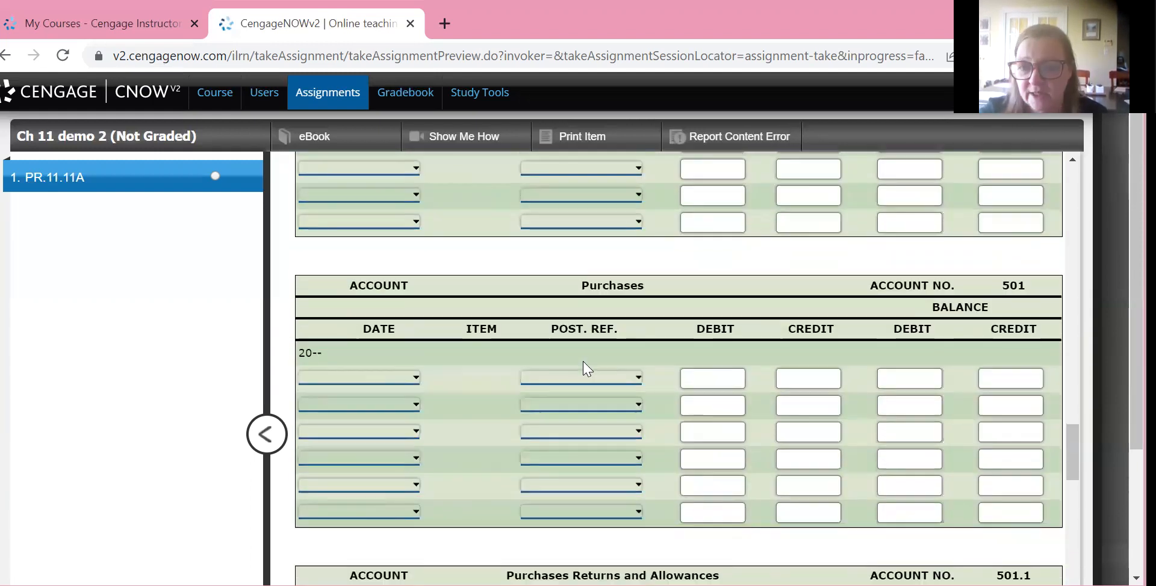
scroll(584, 368, down, 10)
scroll(583, 369, up, 20)
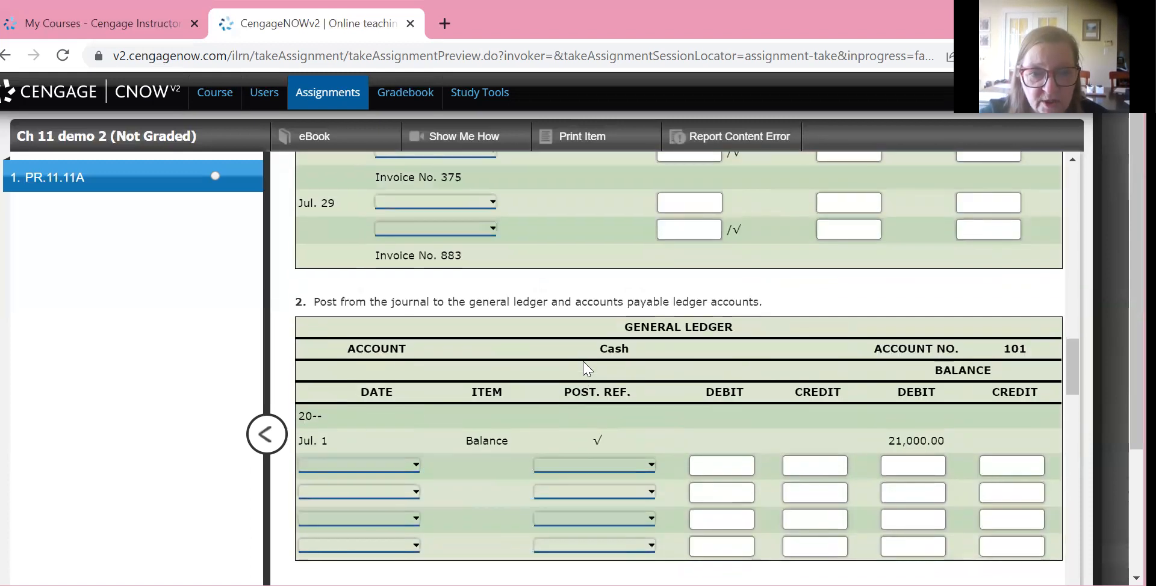
scroll(583, 364, down, 4)
scroll(587, 368, down, 1)
scroll(587, 367, down, 10)
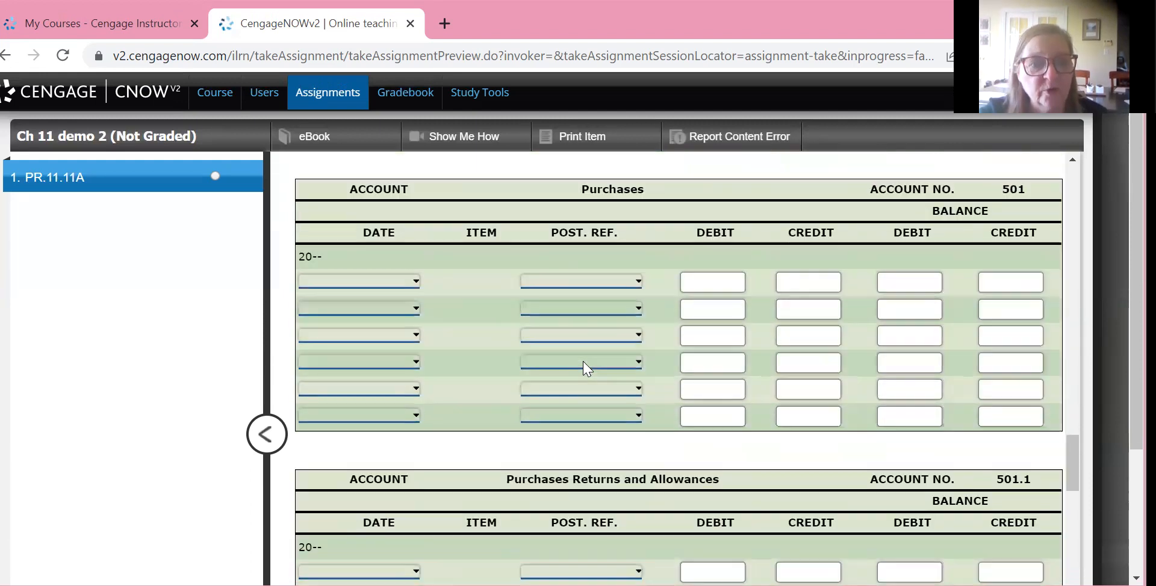
scroll(587, 368, down, 5)
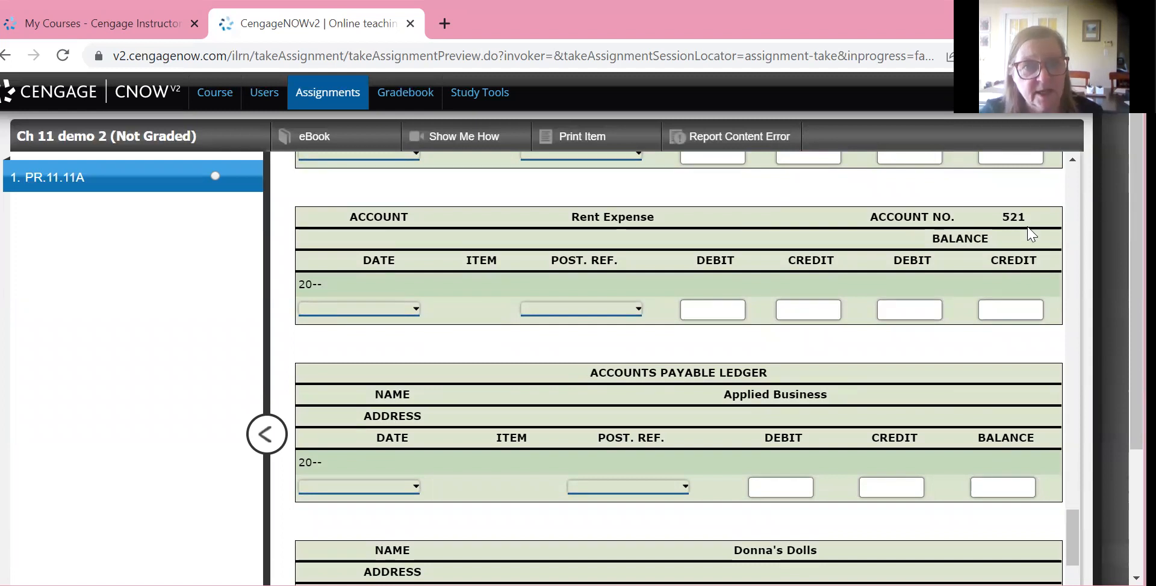
scroll(1031, 234, up, 20)
scroll(1031, 235, down, 10)
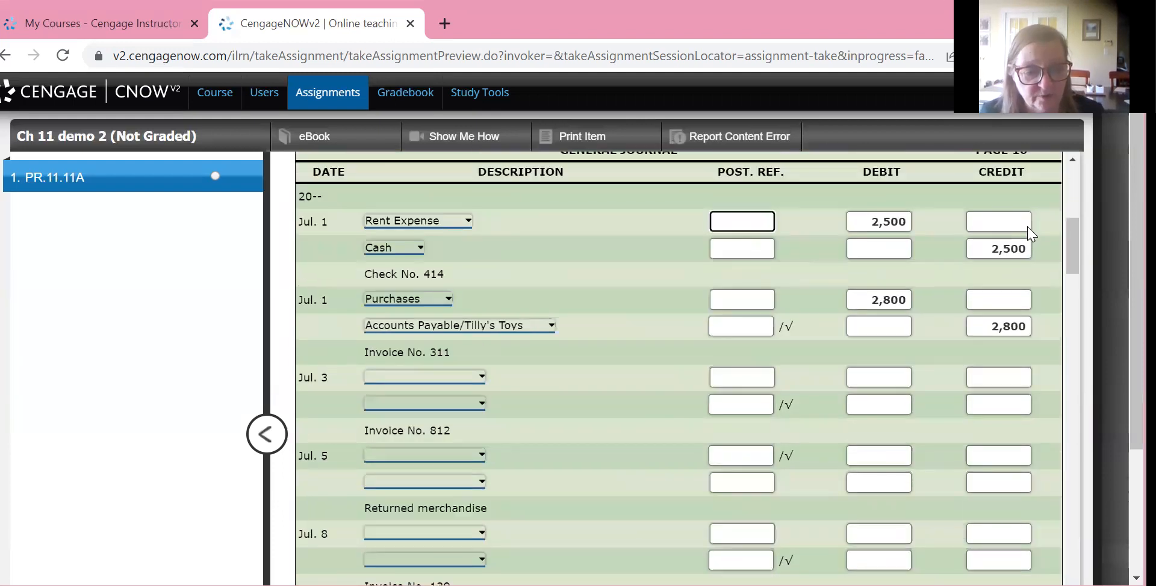
Try 521 as the posting reference on the July 1 Rent Expense line, and clear the field again
text(1)
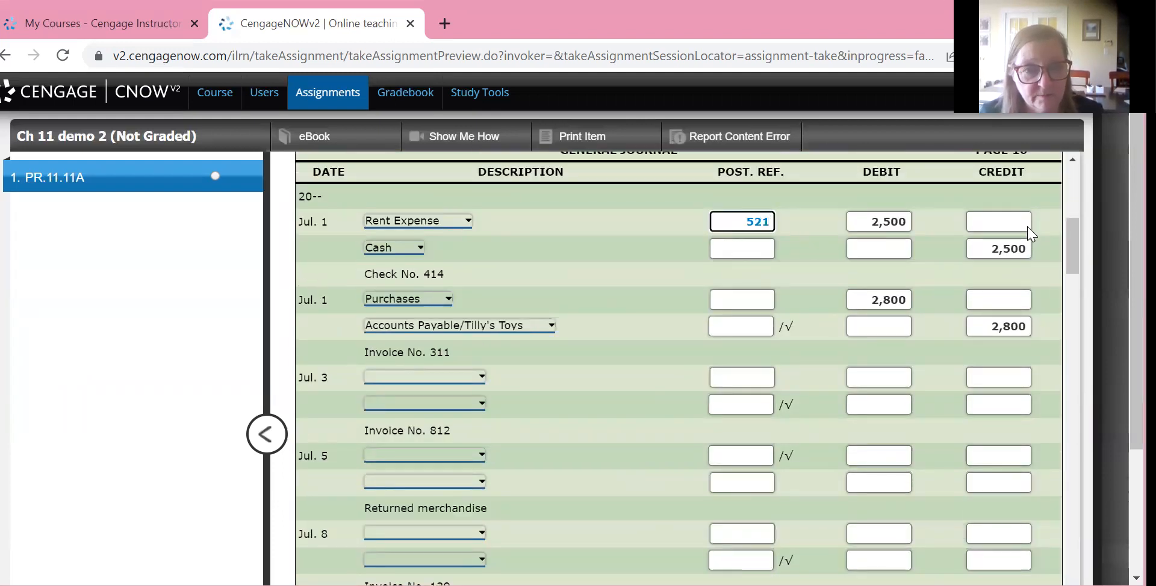
key(BackSpace)
key(BackSpace)
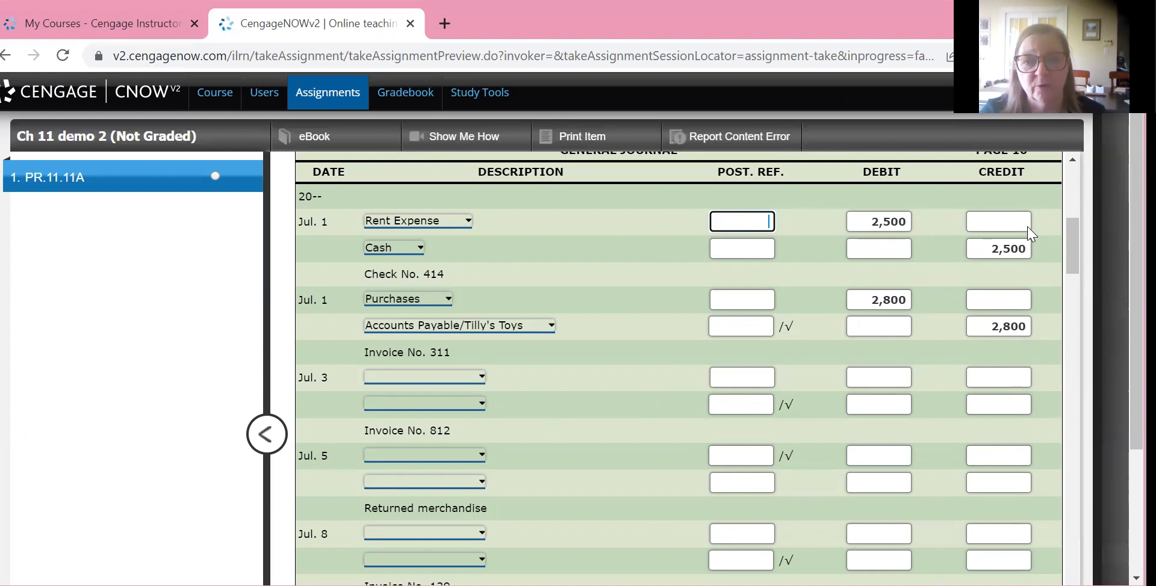
Credit Accounts Payable/Scheer & Company 3,300 on the second line of the July 3 Invoice No. 812 entry
scroll(1030, 234, down, 3)
scroll(1031, 233, down, 1)
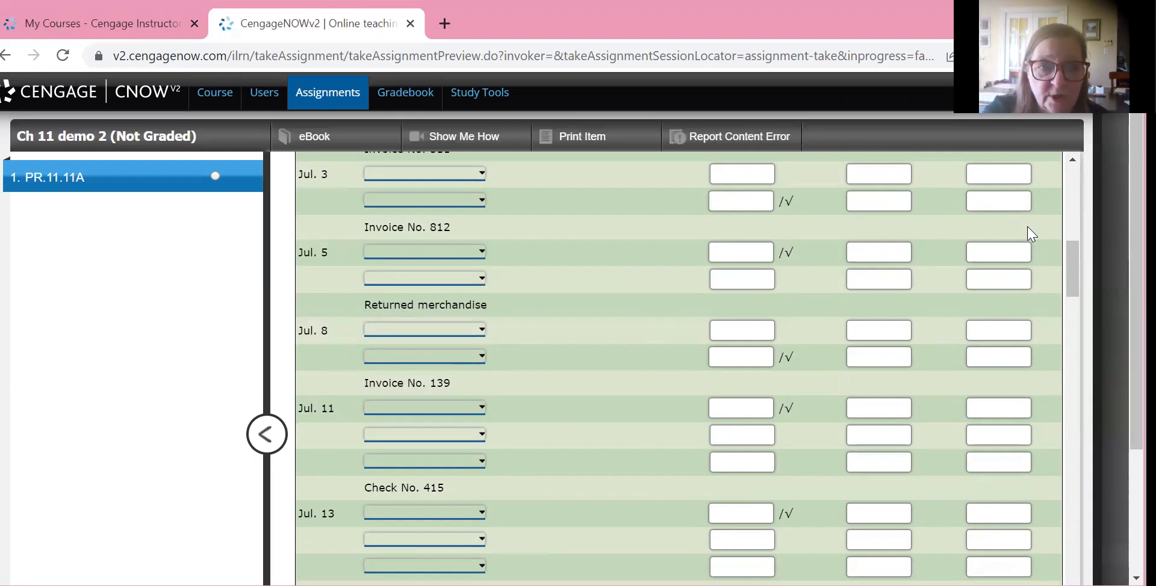
key(space)
key(Down)
key(Return)
key(Tab)
key(Tab)
key(Tab)
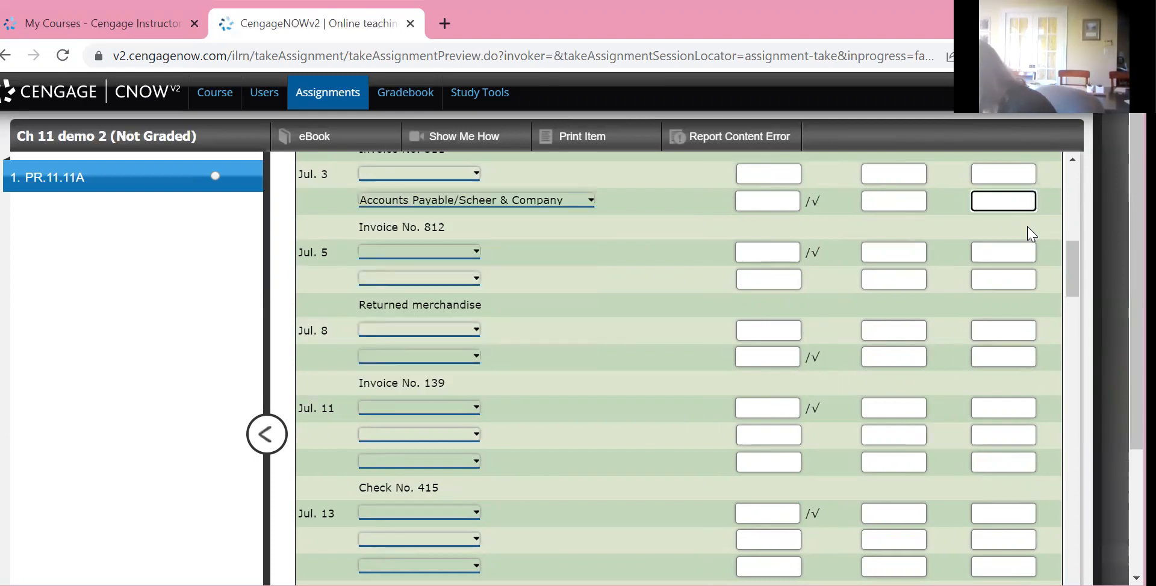
text(3300)
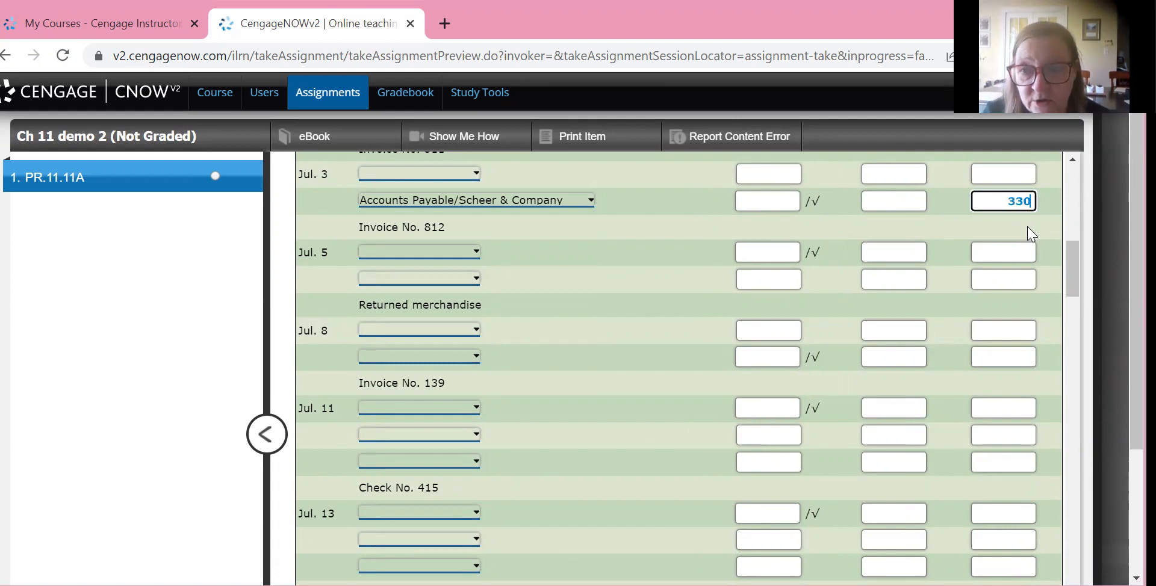
Debit Purchases 3,300 on the first line of the July 3 Invoice No. 812 entry
key(shift+Tab)
key(shift+Tab)
key(shift+Tab)
key(shift+Tab)
key(shift+Tab)
text(3300)
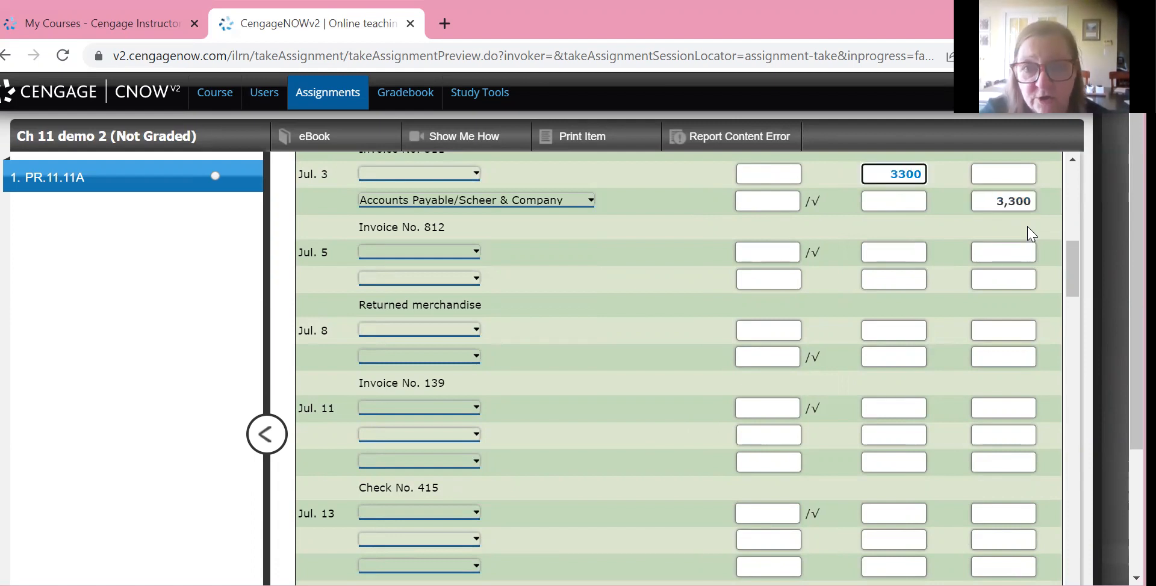
click(1031, 234)
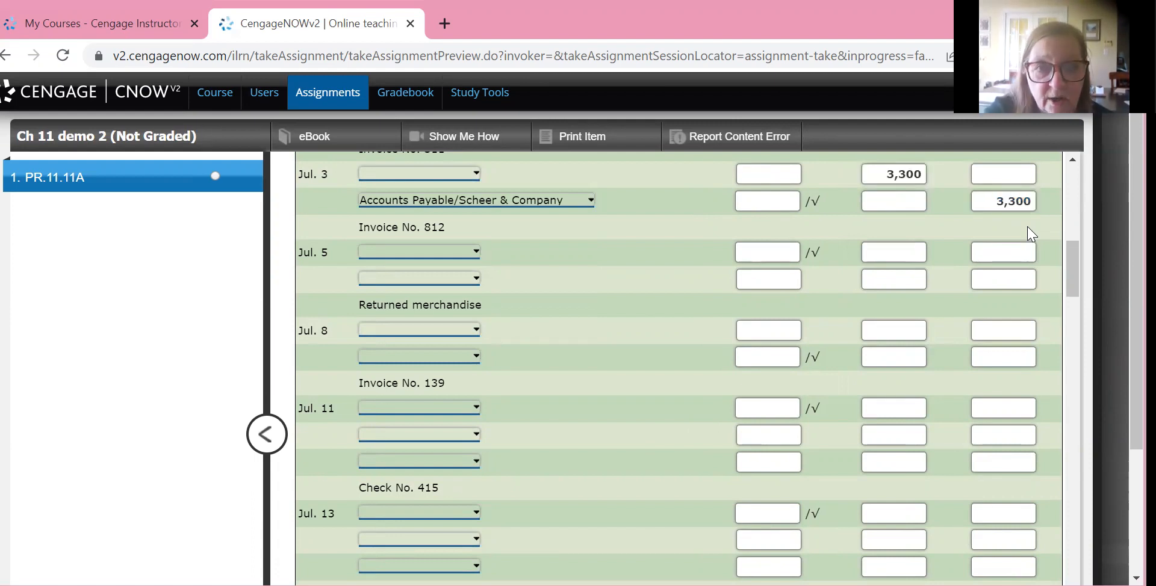
key(shift+Tab)
key(space)
key(p)
key(Return)
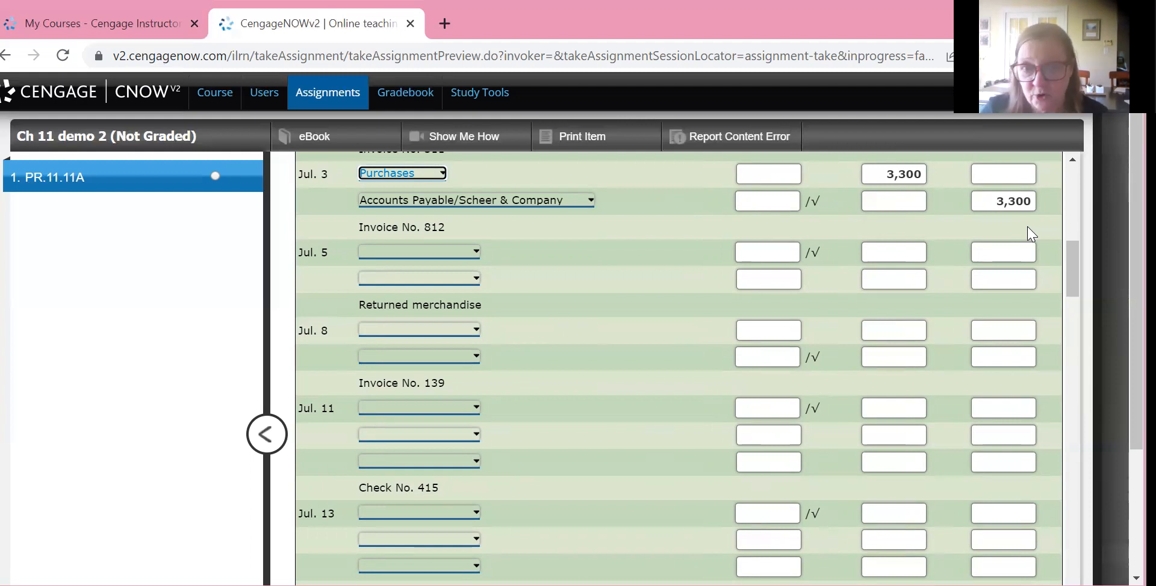
scroll(1028, 233, up, 1)
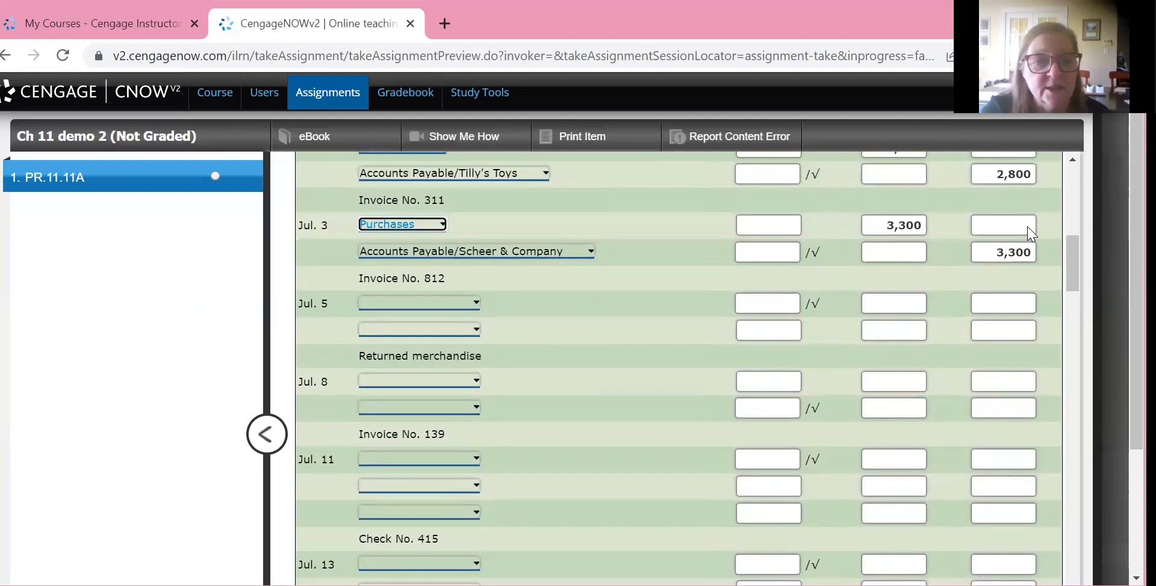
Credit Purchases Returns and Allowances 300 on the second line of the July 5 returned merchandise entry
click(419, 329)
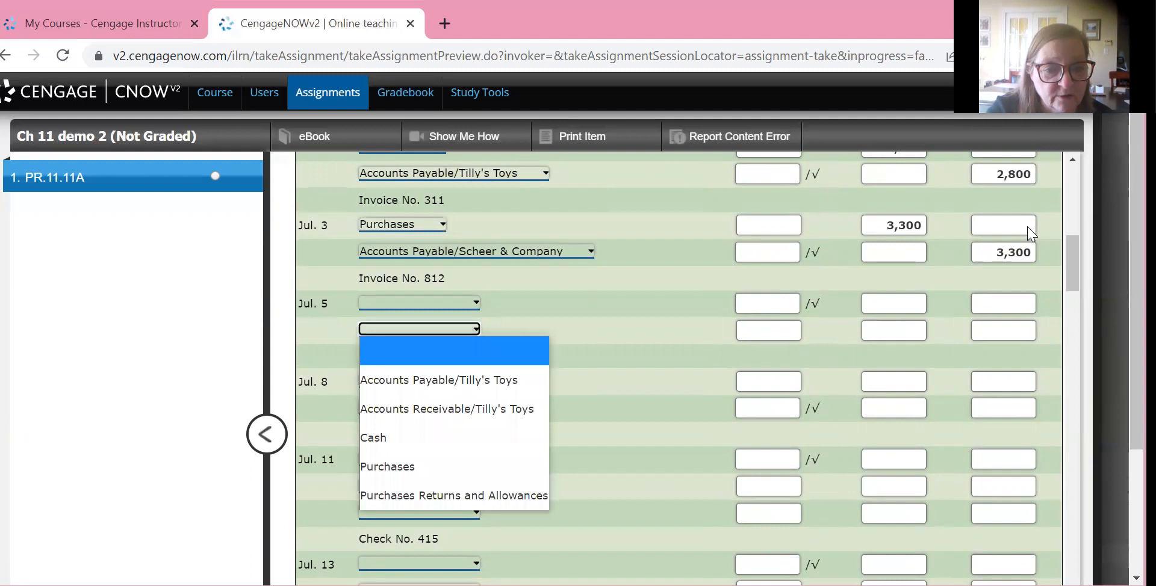
click(454, 496)
click(1003, 330)
text(300)
Debit Accounts Payable/Tilly's Toys 300 on the first line of the July 5 returned merchandise entry
click(893, 303)
text(330)
key(BackSpace)
key(BackSpace)
text(00)
key(Tab)
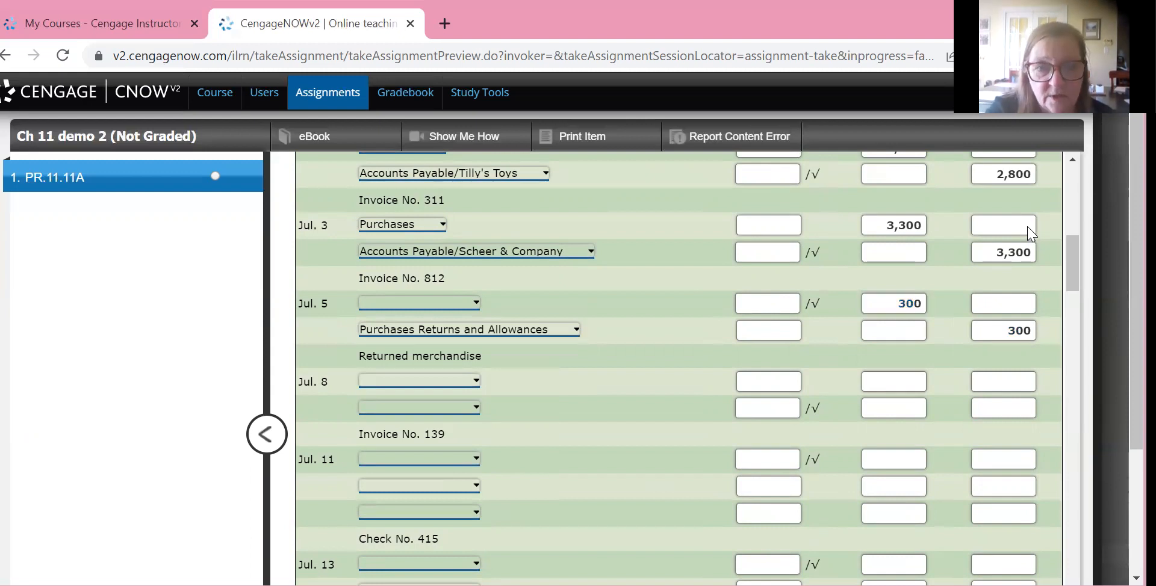
key(space)
key(Down)
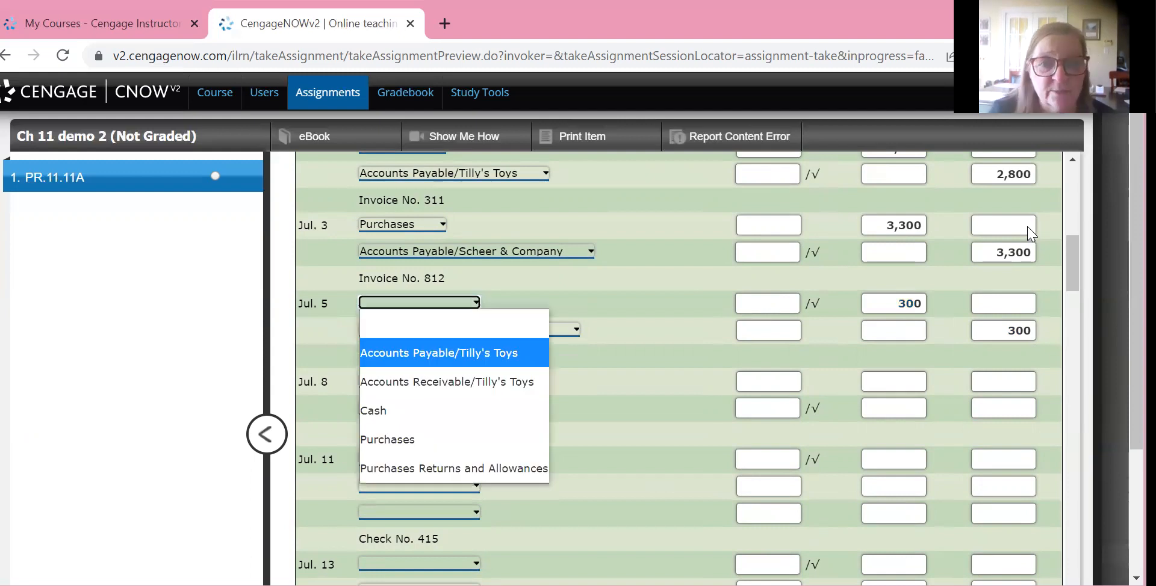
key(Return)
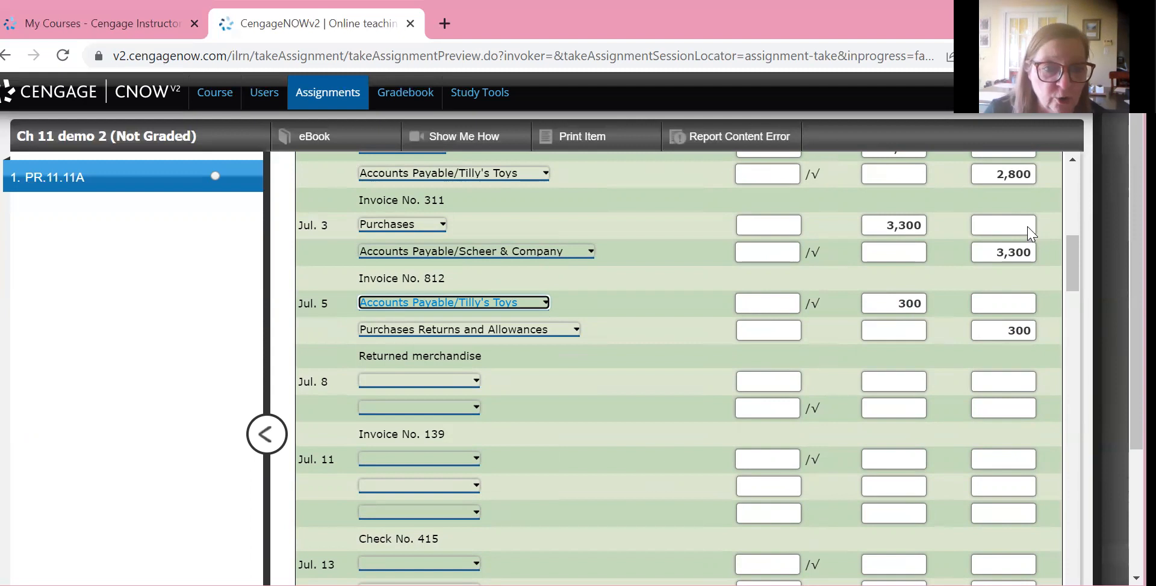
Choose Purchases for the first line of the July 8 Invoice No. 139 entry and credit Accounts Payable/Donna's Dolls 2,900 on the second
click(419, 380)
key(p)
key(Return)
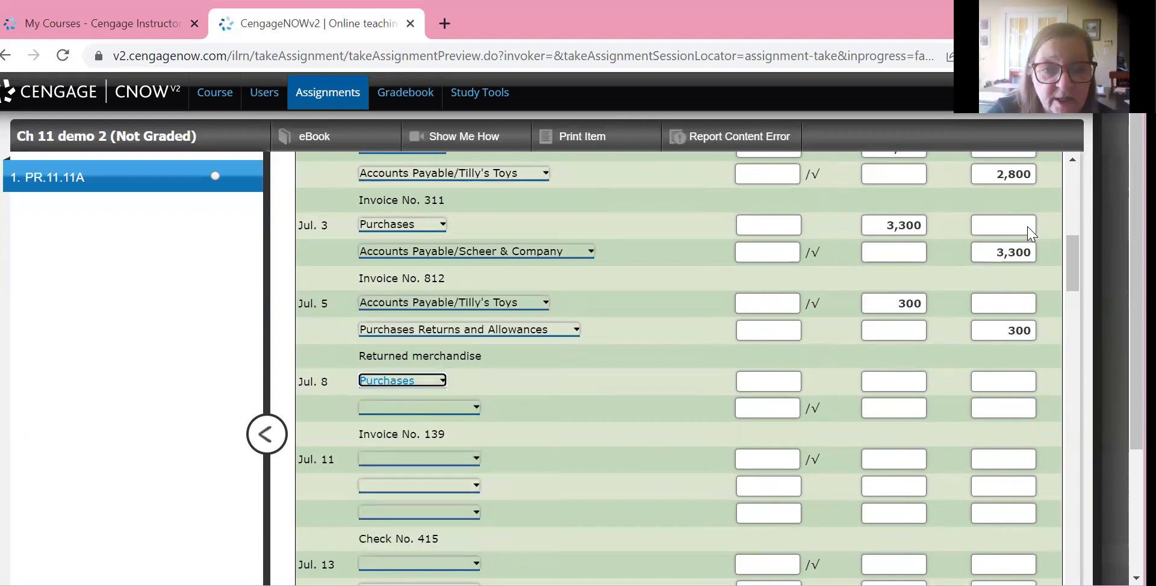
click(419, 407)
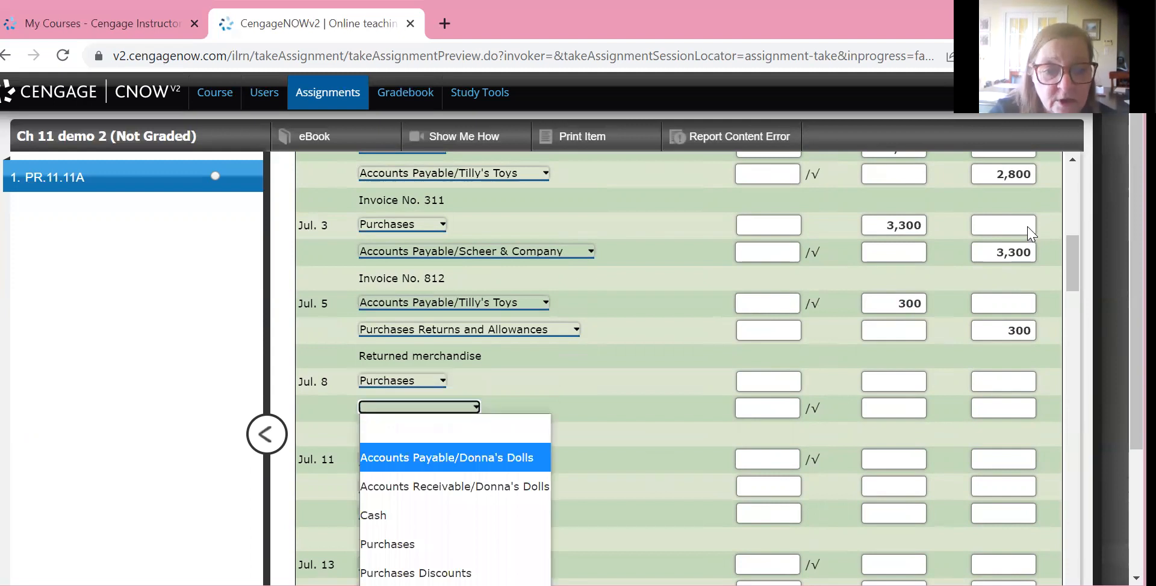
click(446, 457)
key(Tab)
key(Tab)
key(Tab)
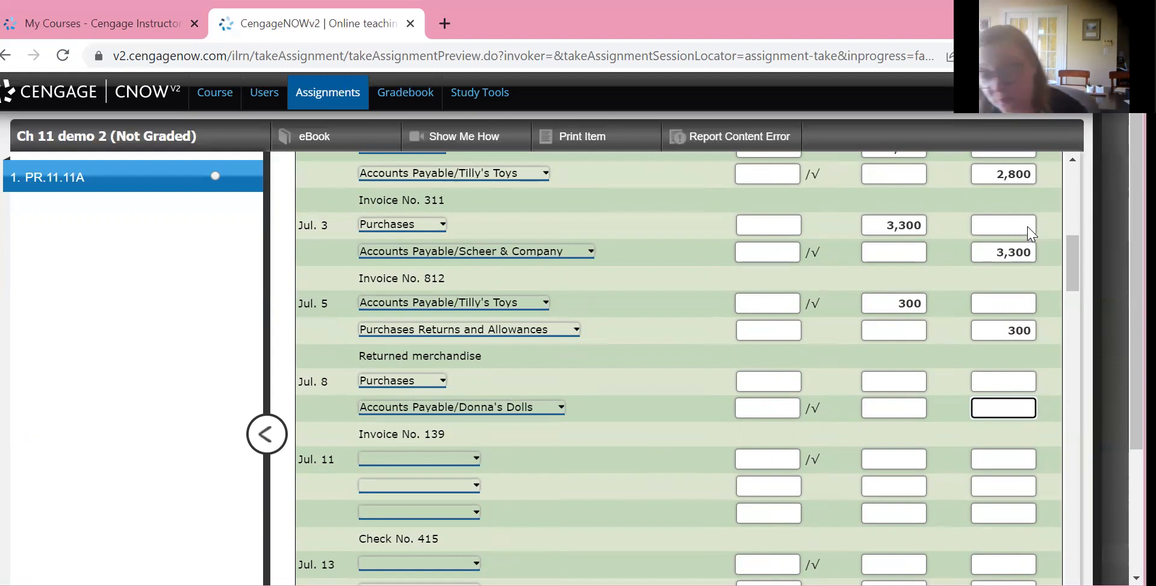
text(2900)
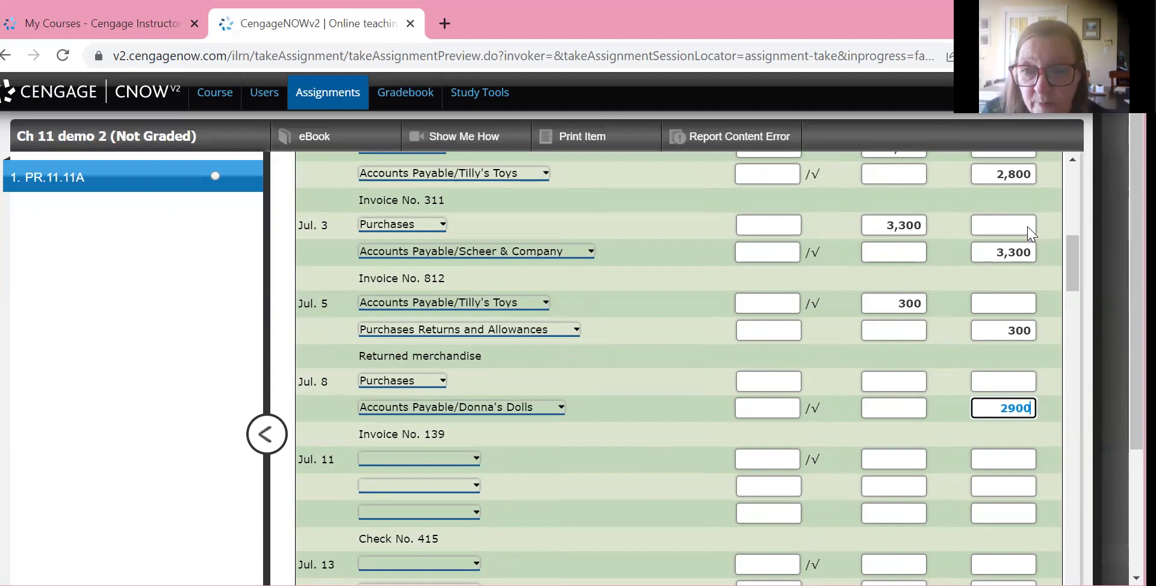
Enter the 2,900 debit on the Purchases line of the July 8 Invoice No. 139 entry
key(shift+Tab)
key(shift+Tab)
key(shift+Tab)
key(shift+Tab)
key(shift+Tab)
text(299)
key(BackSpace)
text(00)
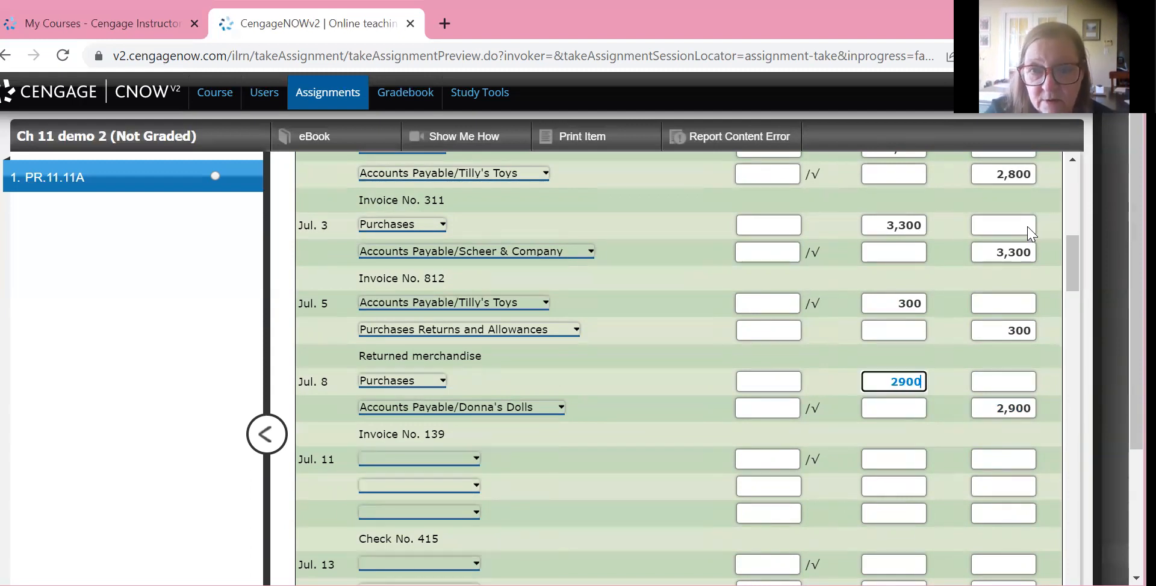
key(Tab)
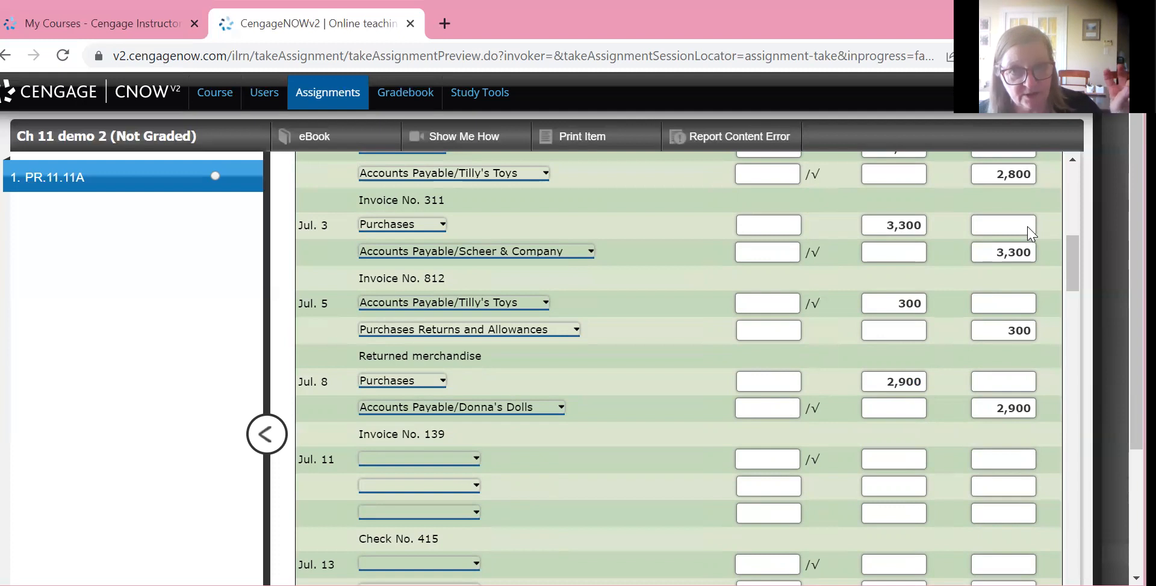
Debit Accounts Payable/Tilly's Toys 2,500 on the first line of the July 11 Check No. 415 entry
scroll(1031, 234, down, 3)
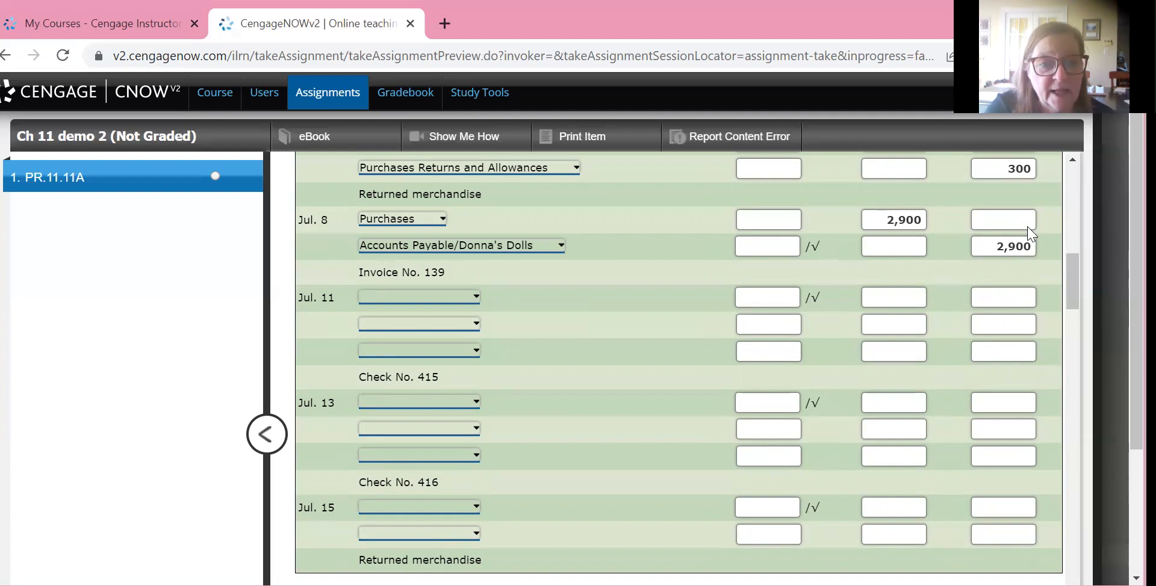
scroll(1030, 234, up, 8)
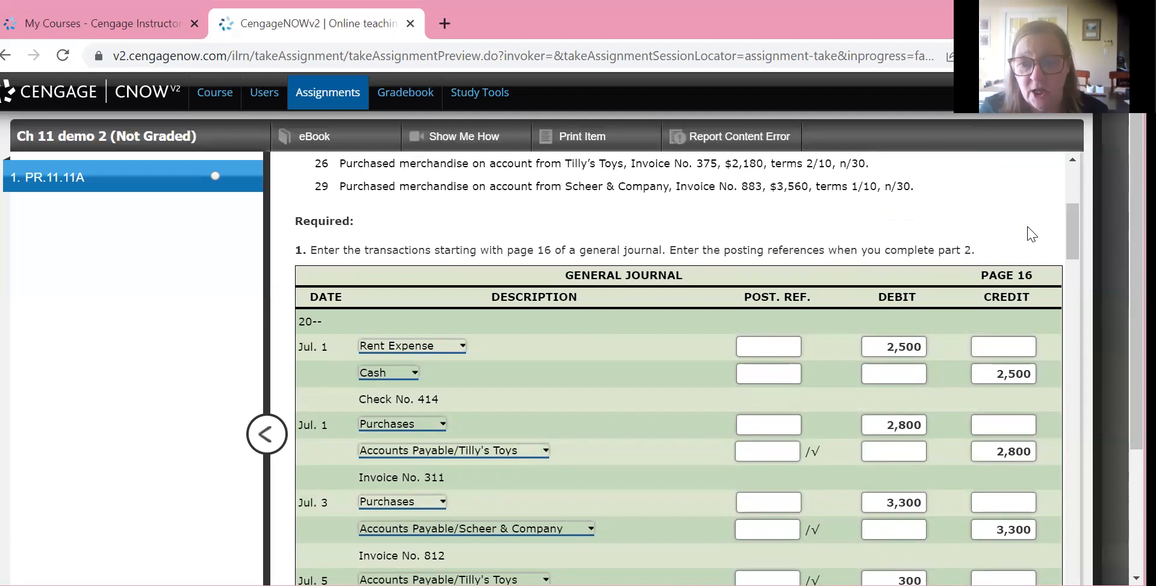
scroll(1030, 234, down, 3)
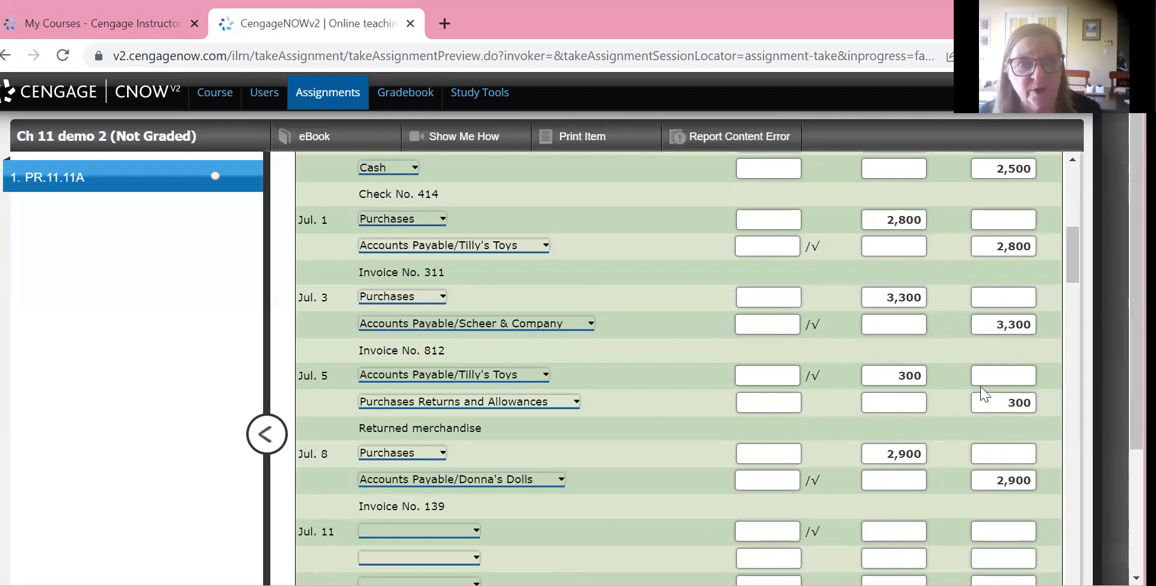
scroll(983, 394, down, 3)
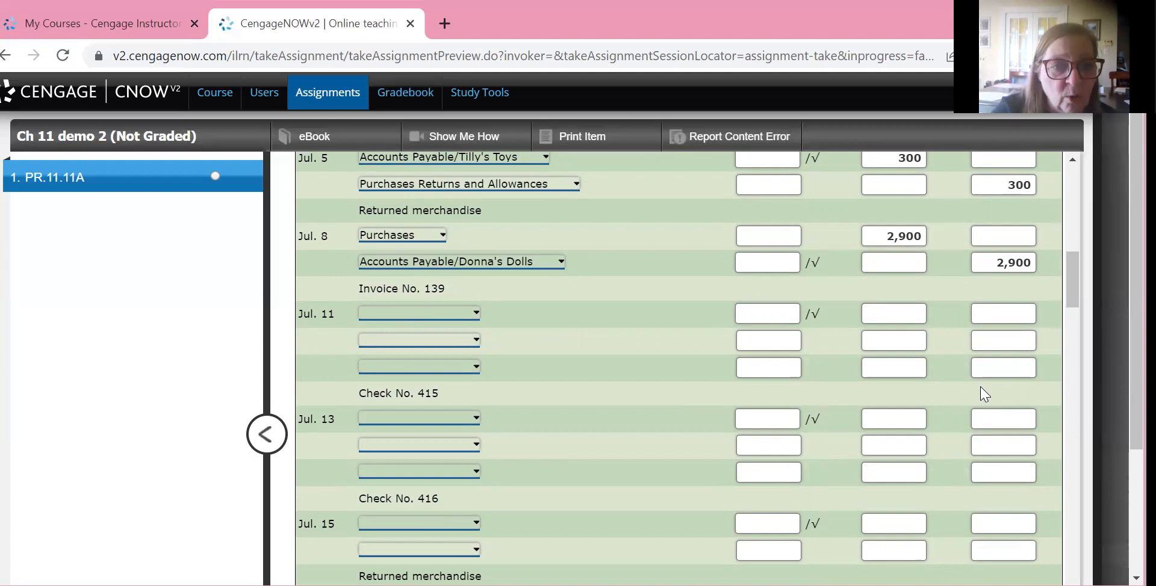
key(Tab)
key(alt+Down)
key(Down)
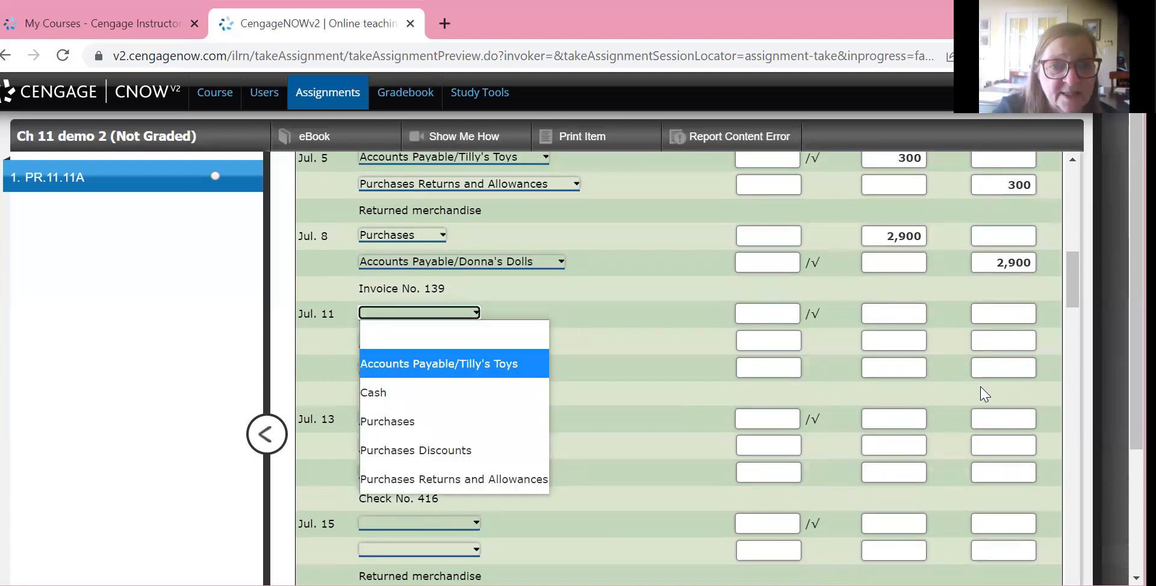
key(Return)
key(Tab)
text(2500)
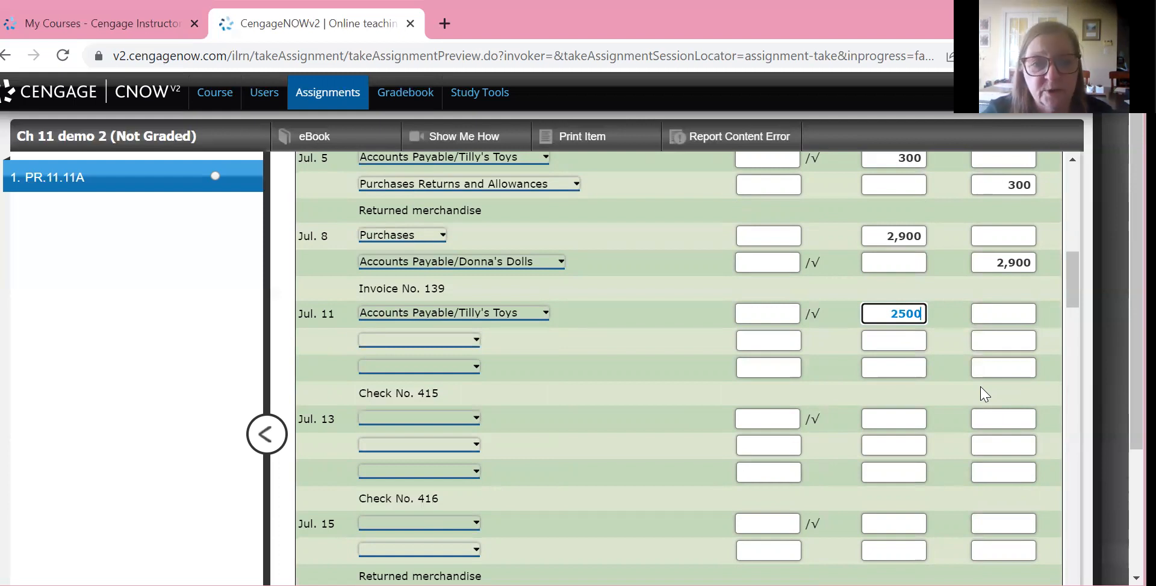
Choose Cash for the second line and Purchases Discounts for the third line of the July 11 Check No. 415 entry
click(985, 395)
key(space)
key(Down)
key(Down)
key(Down)
key(Down)
key(Return)
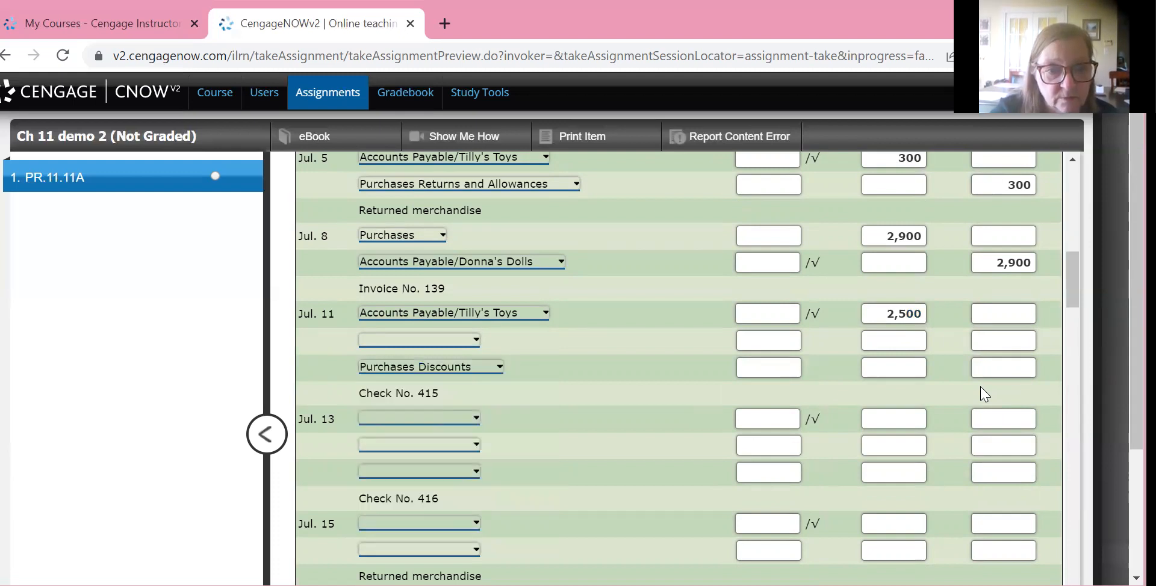
key(space)
key(Down)
key(Down)
key(Down)
key(Return)
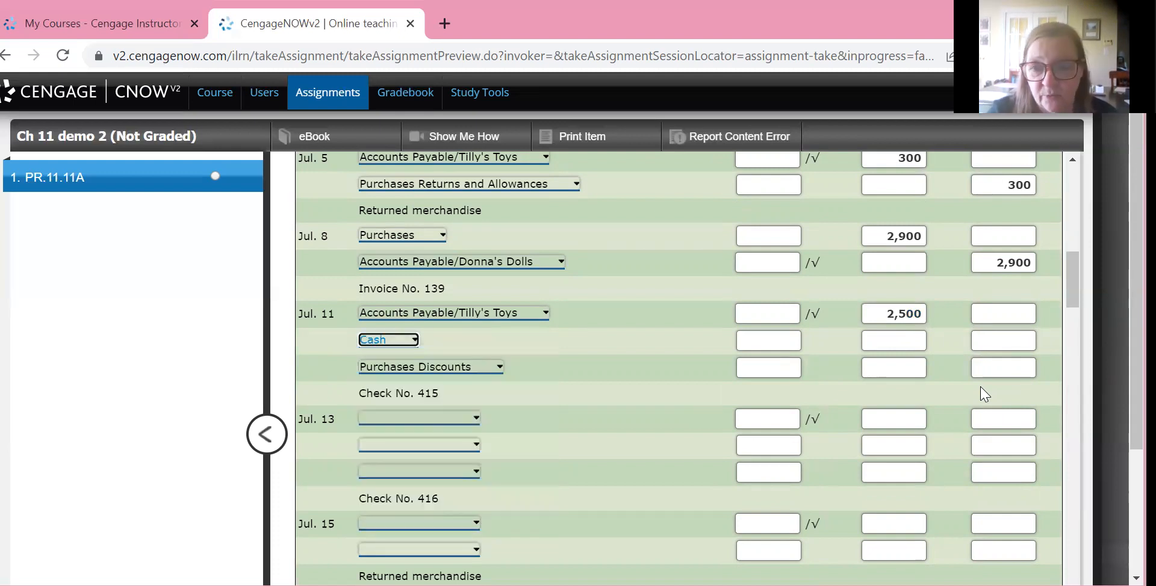
Credit Purchases Discounts 50 and Cash 2,450 in the July 11 Check No. 415 entry
click(991, 370)
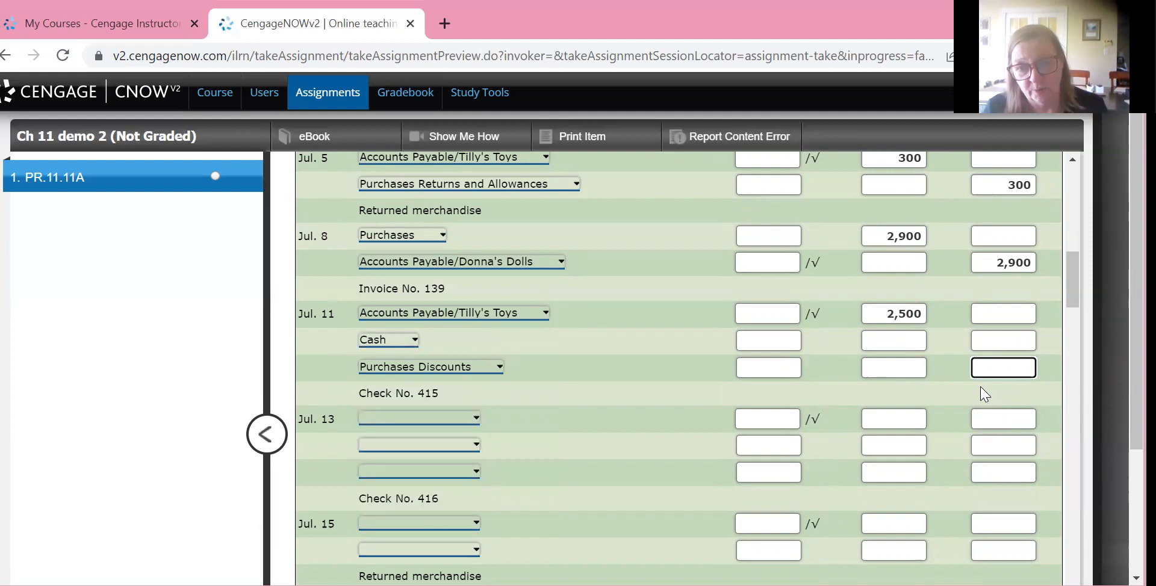
text(50)
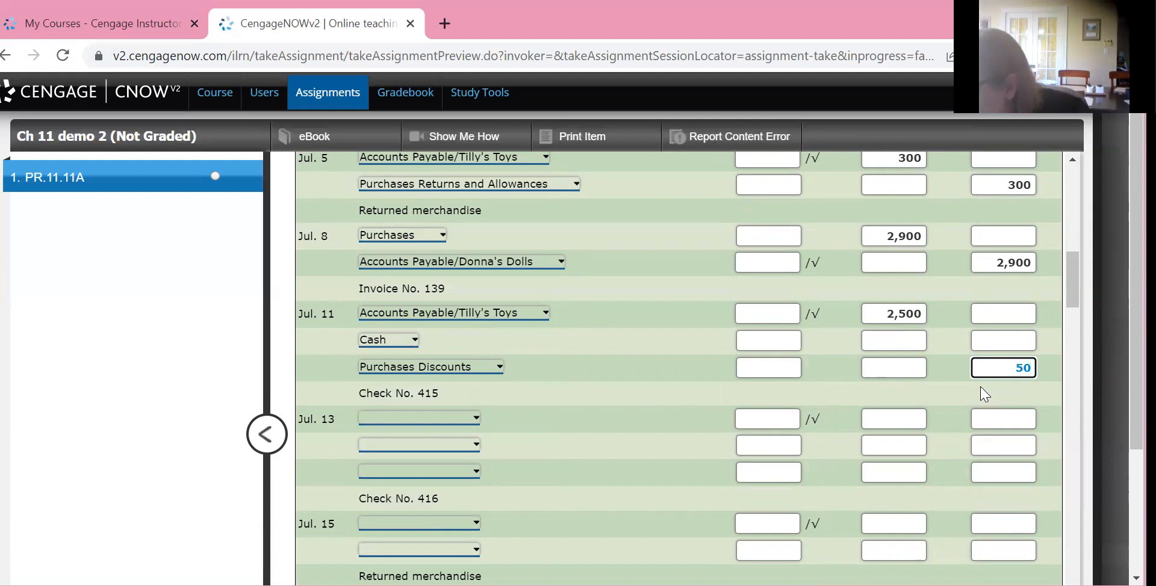
key(Up)
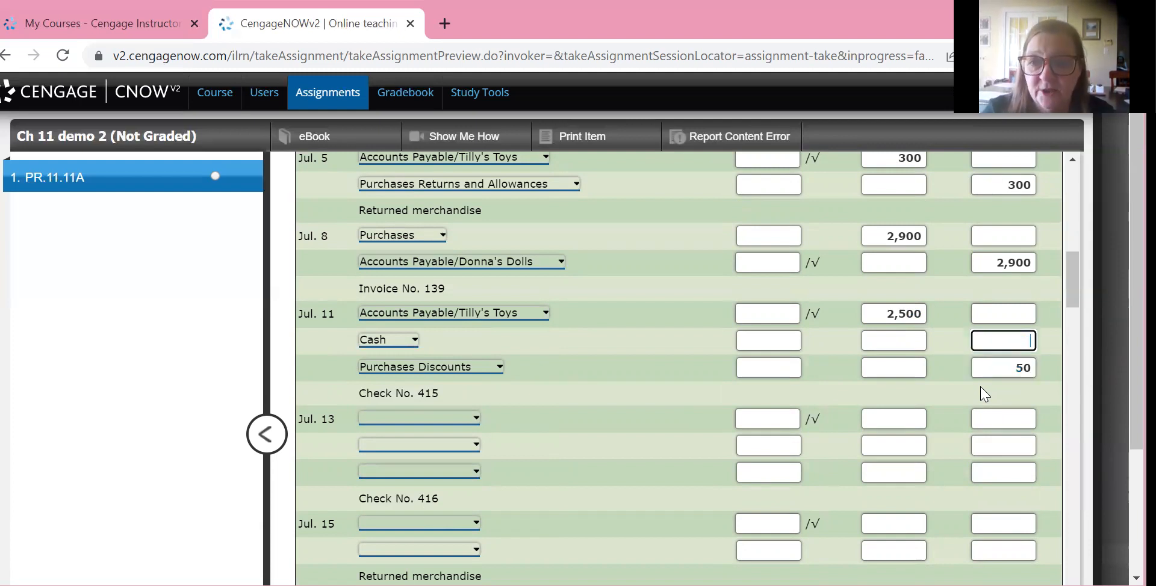
text(2450)
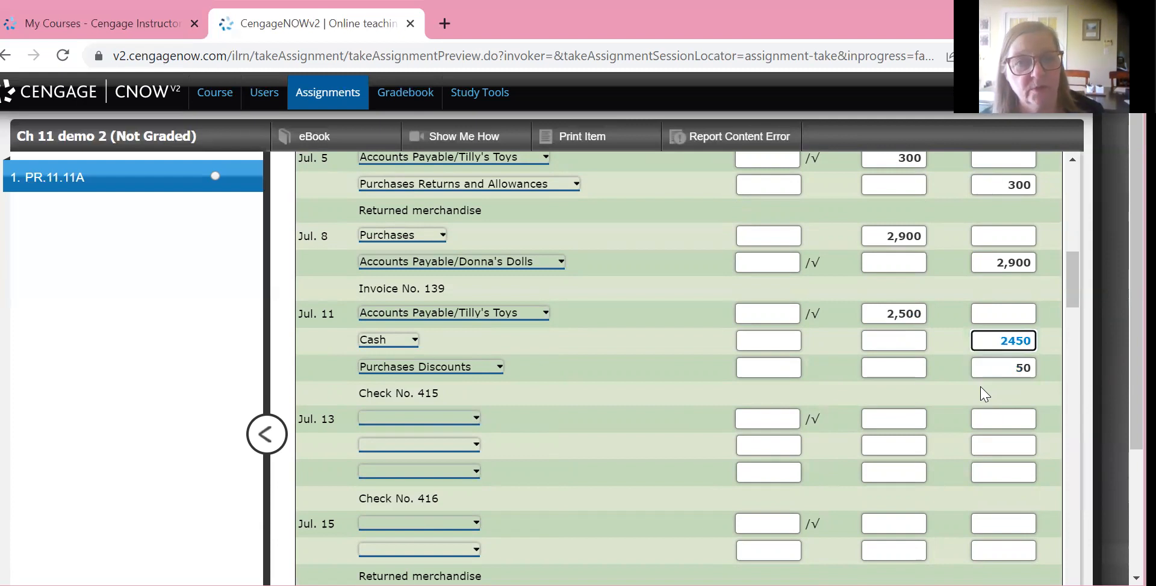
Look over the completed entries and the remaining journal and ledger sections, and have the work entered so far checked
scroll(984, 394, up, 5)
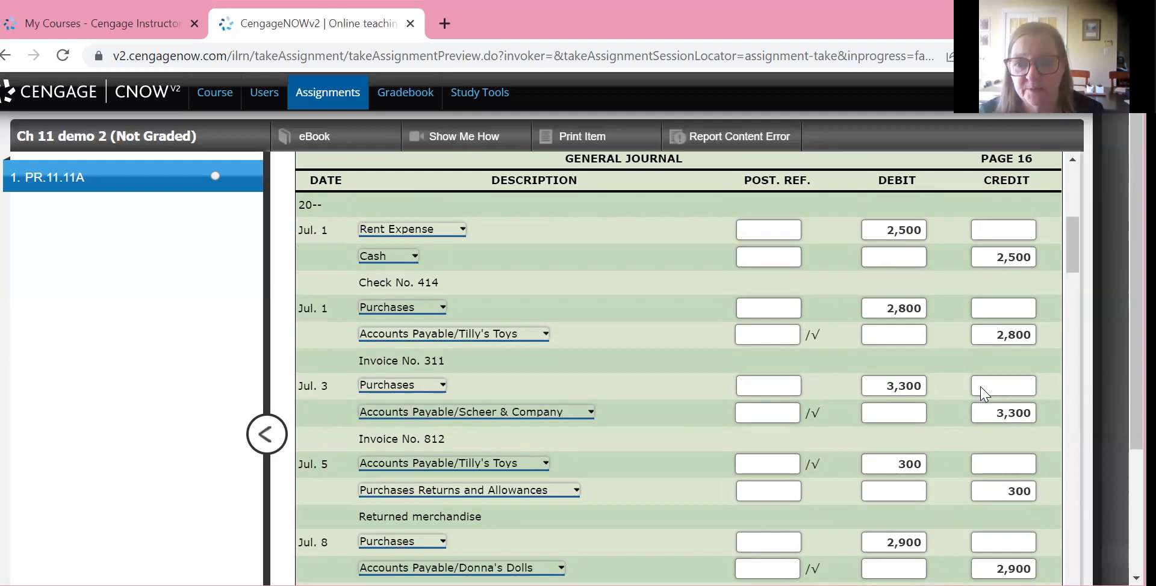
scroll(984, 395, down, 3)
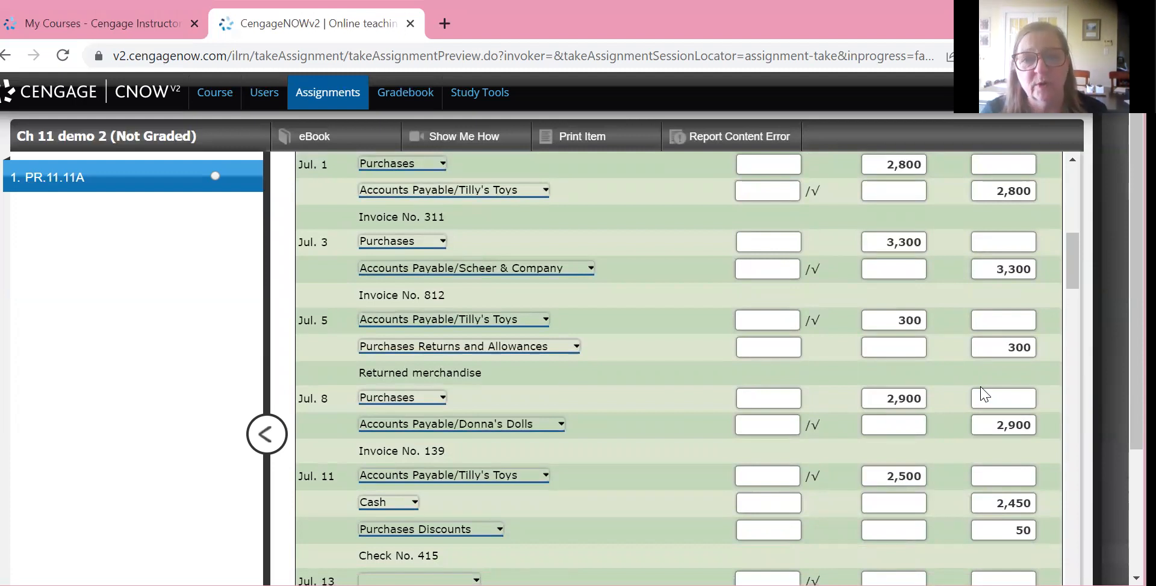
scroll(984, 394, down, 3)
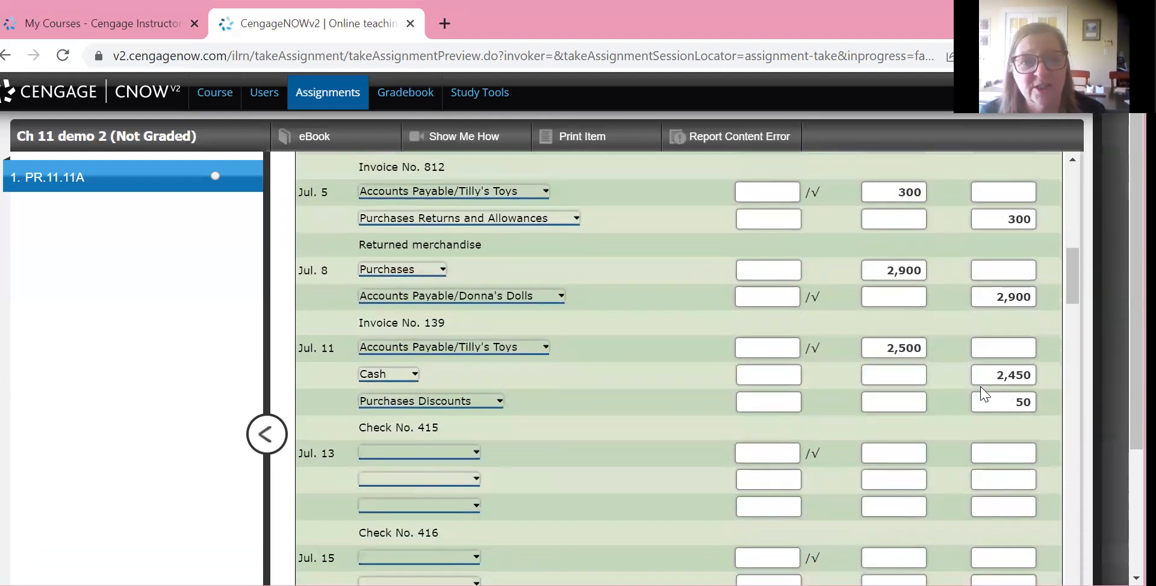
scroll(984, 394, down, 2)
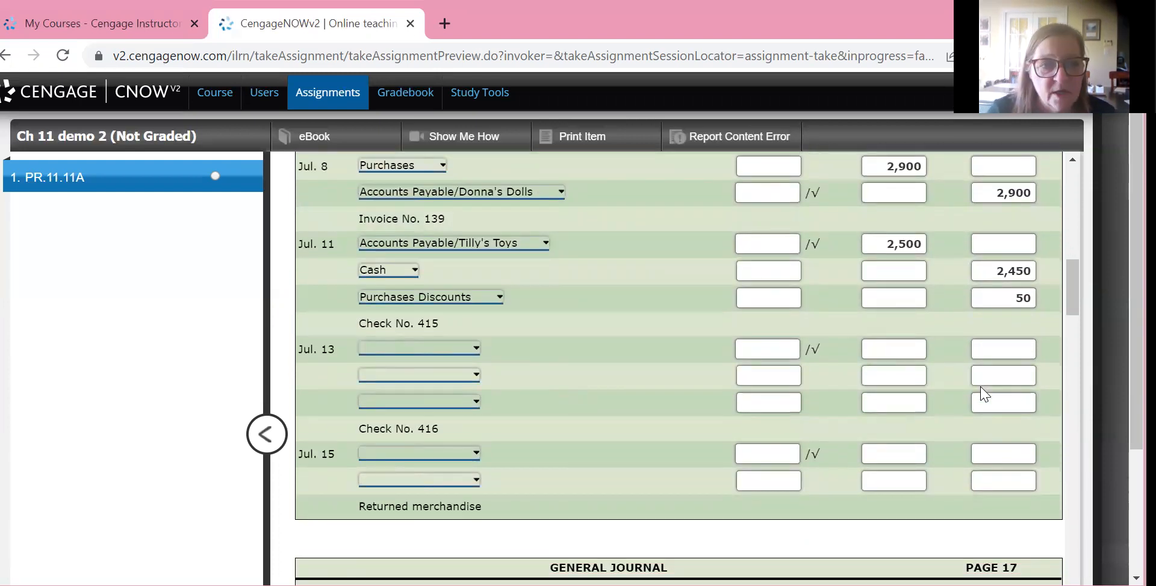
scroll(984, 394, down, 10)
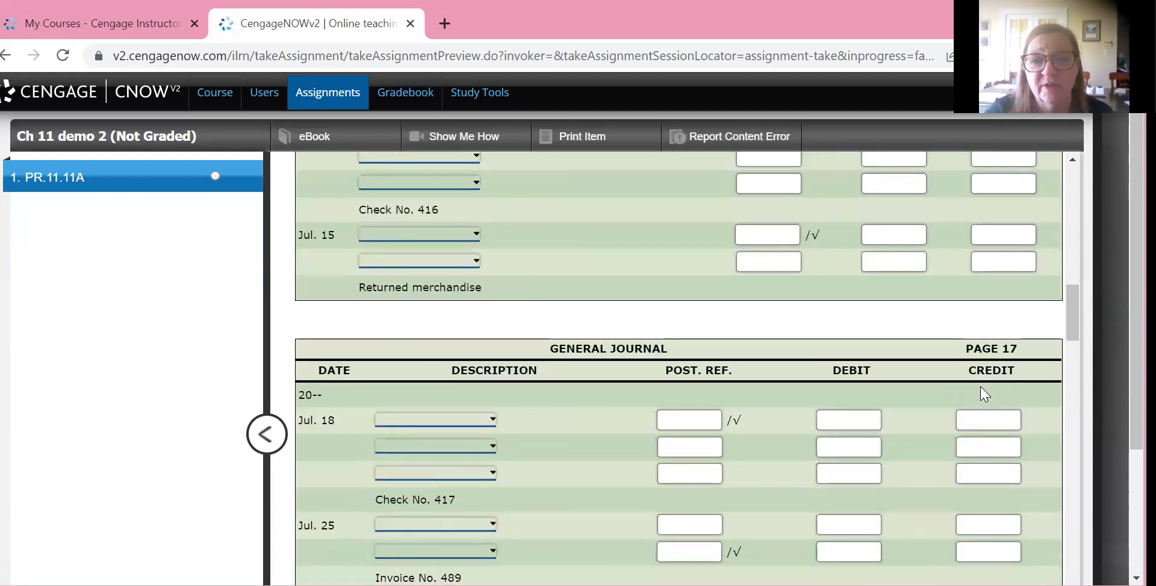
scroll(984, 394, down, 10)
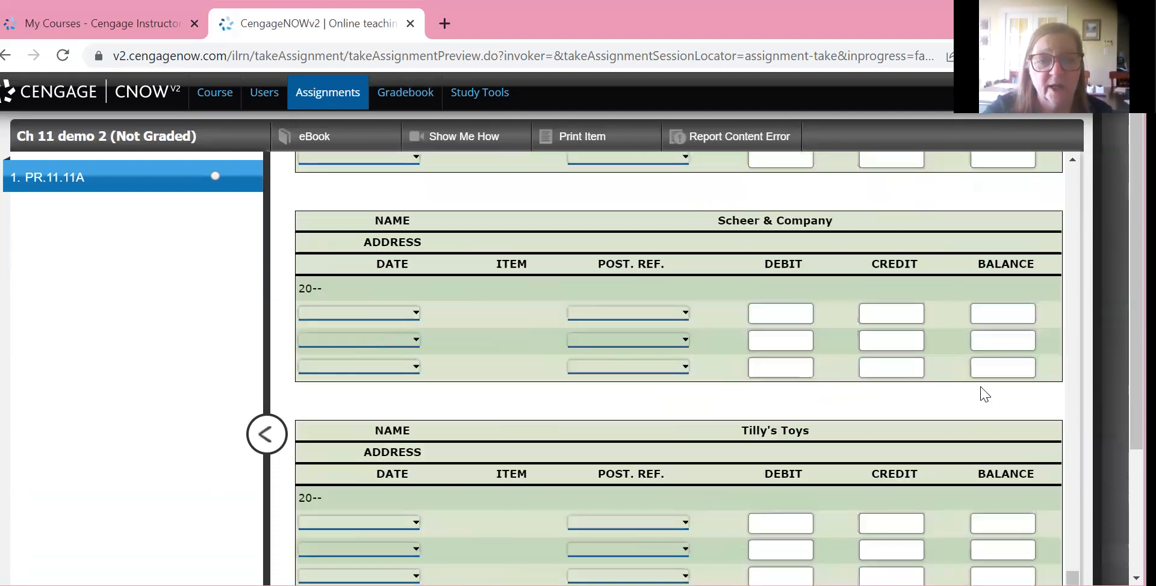
scroll(984, 394, down, 5)
scroll(985, 394, up, 8)
scroll(984, 394, up, 15)
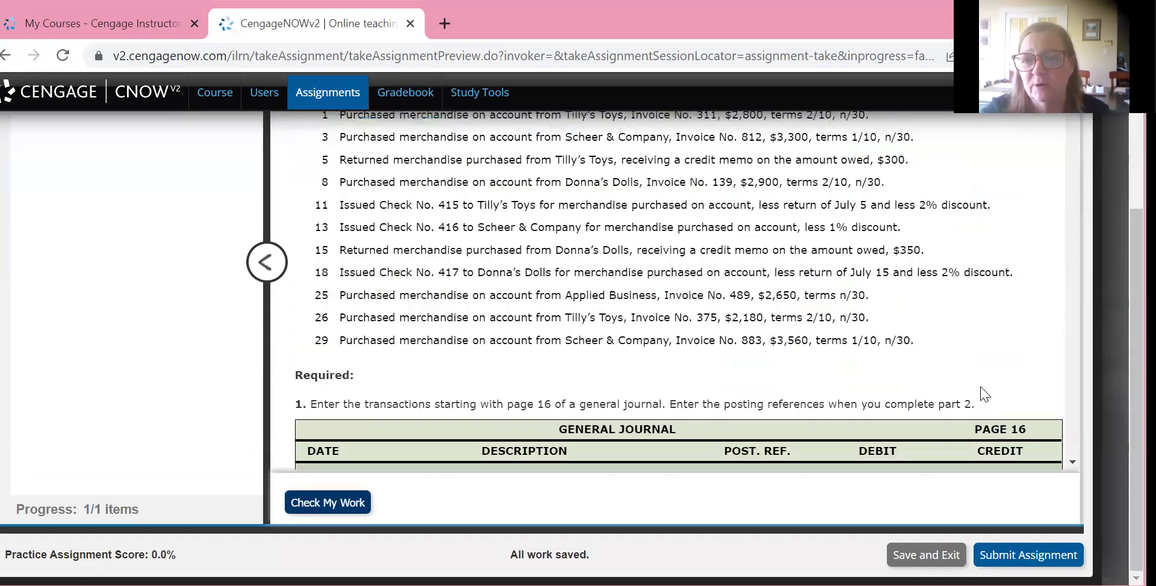
Review the checking marks on the July 1 through July 11 entries of general journal page 16
scroll(984, 395, down, 5)
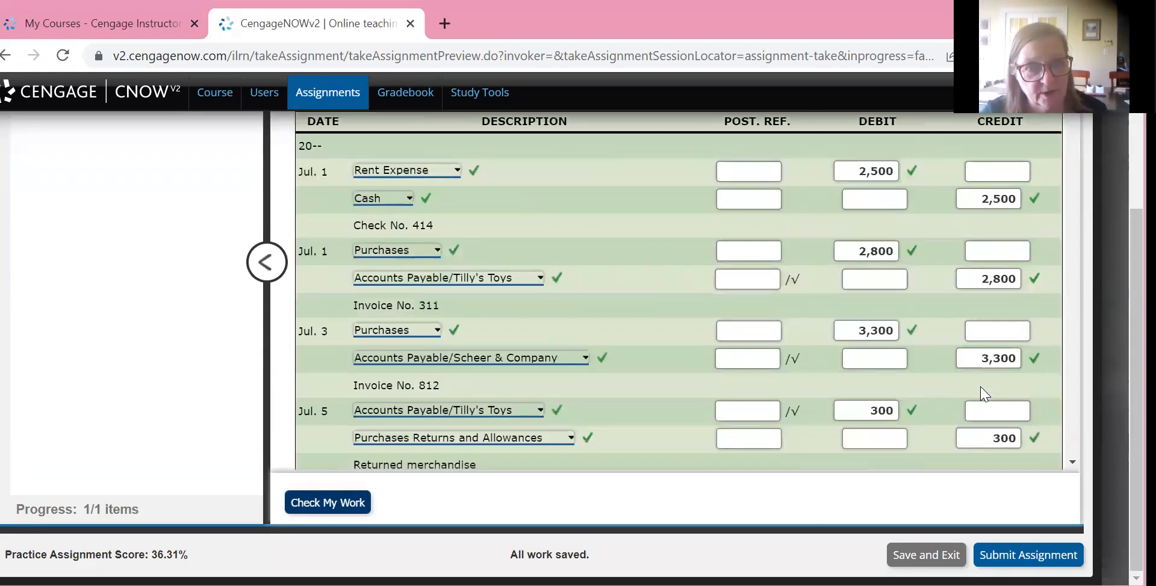
scroll(984, 394, down, 3)
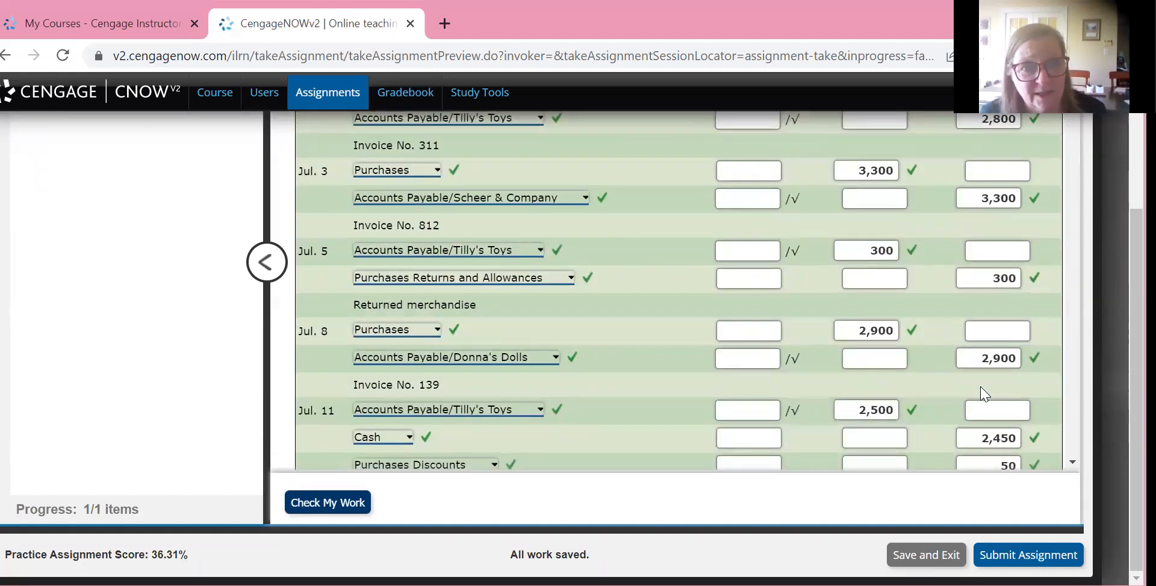
scroll(984, 394, down, 3)
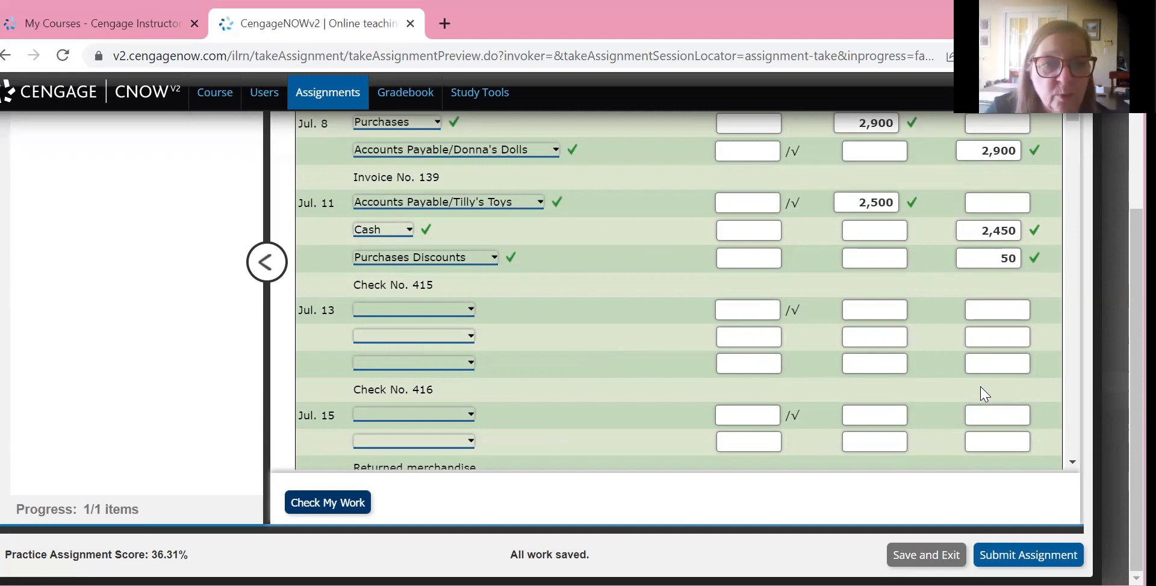
scroll(984, 394, up, 9)
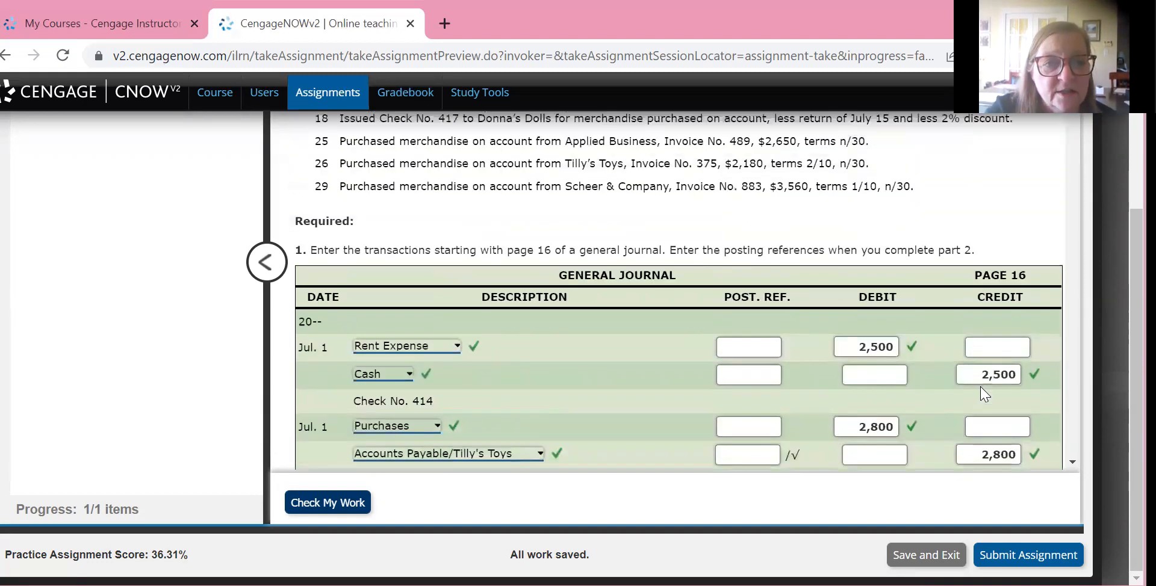
scroll(984, 395, down, 3)
scroll(984, 395, down, 3)
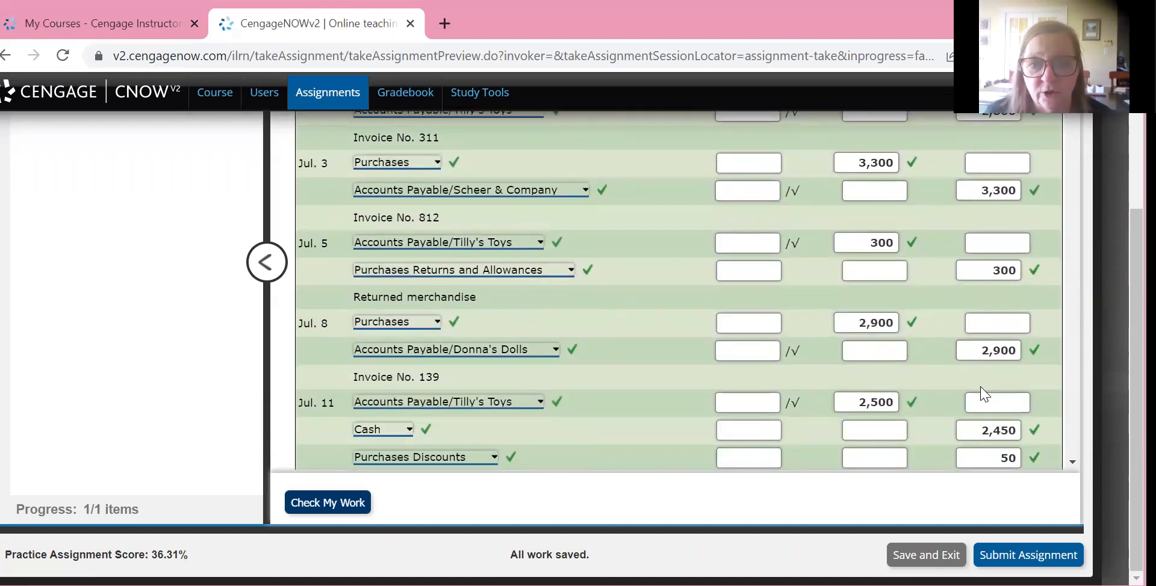
scroll(984, 395, down, 5)
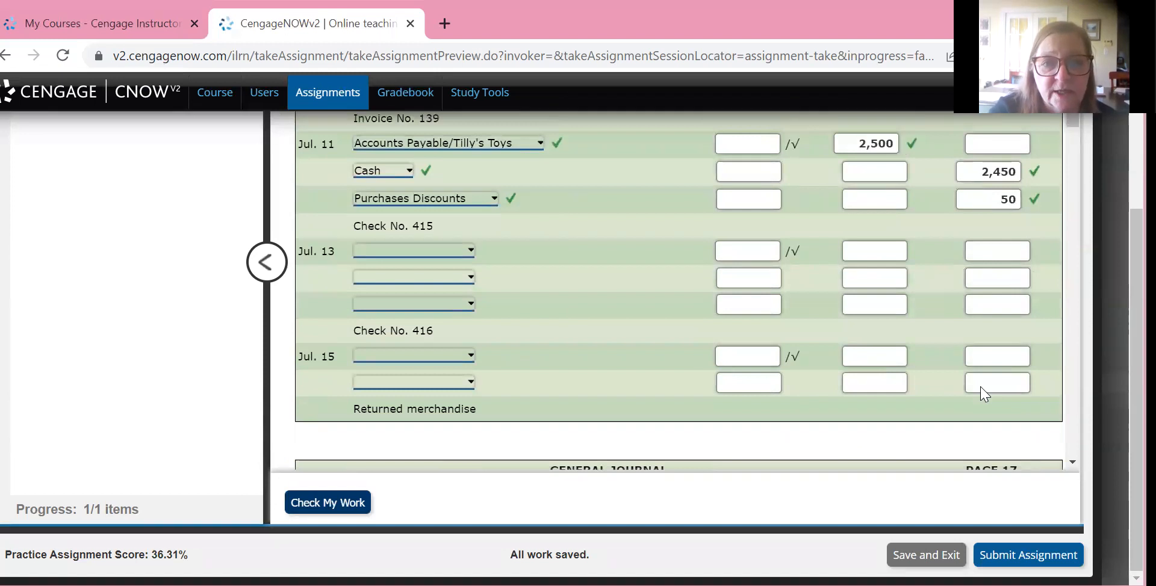
Debit Accounts Payable/Scheer & Company 3,300 on the first line of the July 13 Check No. 416 entry
key(Tab)
key(Down)
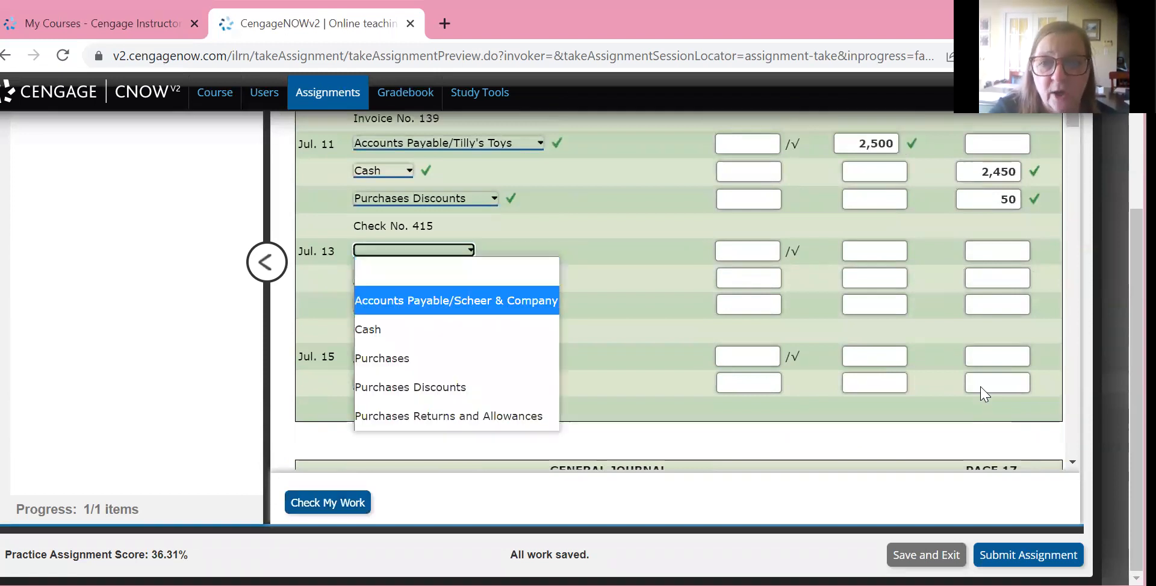
key(Return)
key(Tab)
key(Tab)
text(3300)
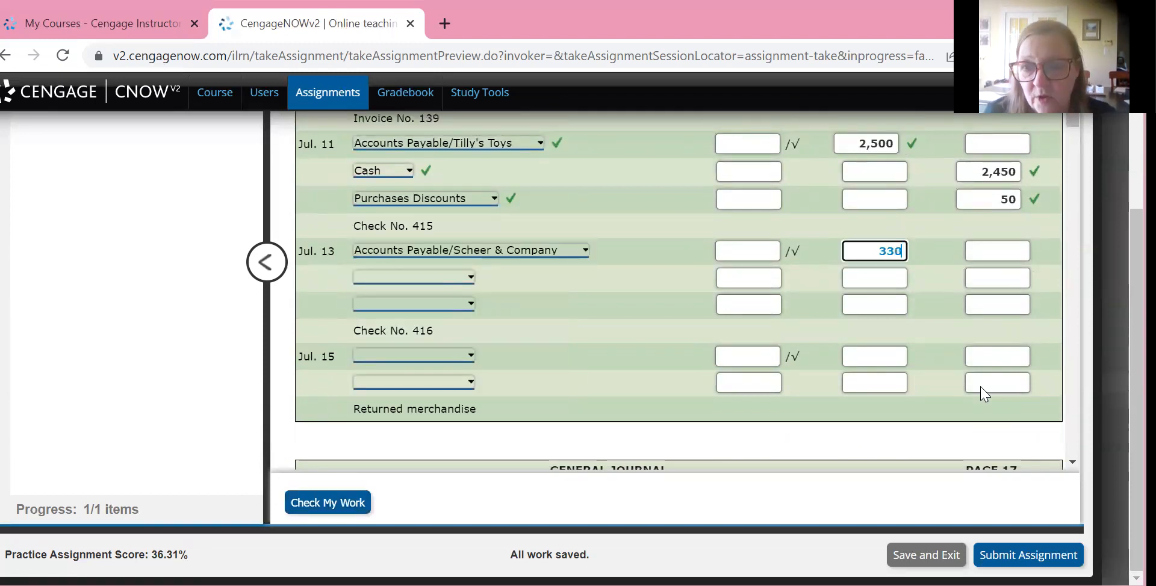
Enter credits of 33 on the third line and 3,267 on the second line of the July 13 entry
key(Tab)
key(Tab)
key(Tab)
key(Tab)
key(Tab)
key(Tab)
key(Tab)
key(Tab)
key(Tab)
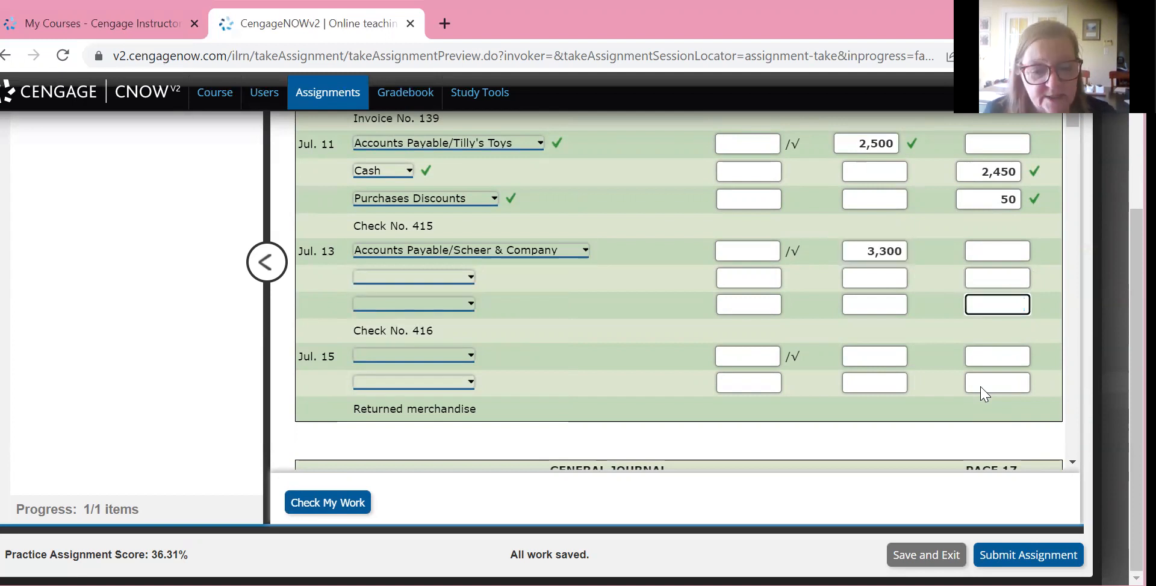
text(33)
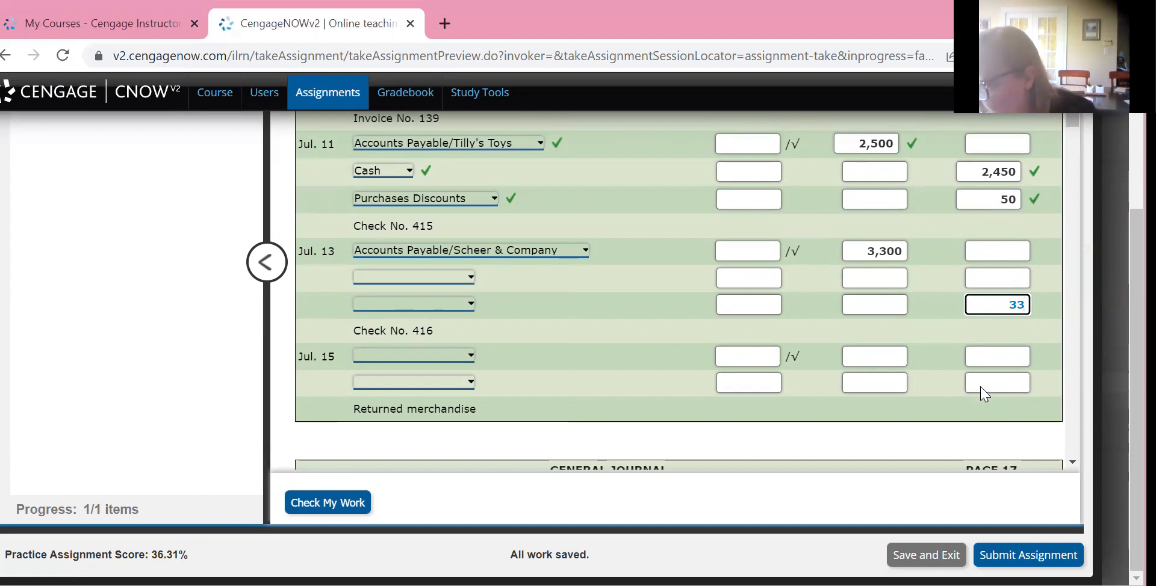
key(shift+Tab)
key(shift+Tab)
key(shift+Tab)
key(shift+Tab)
text(32)
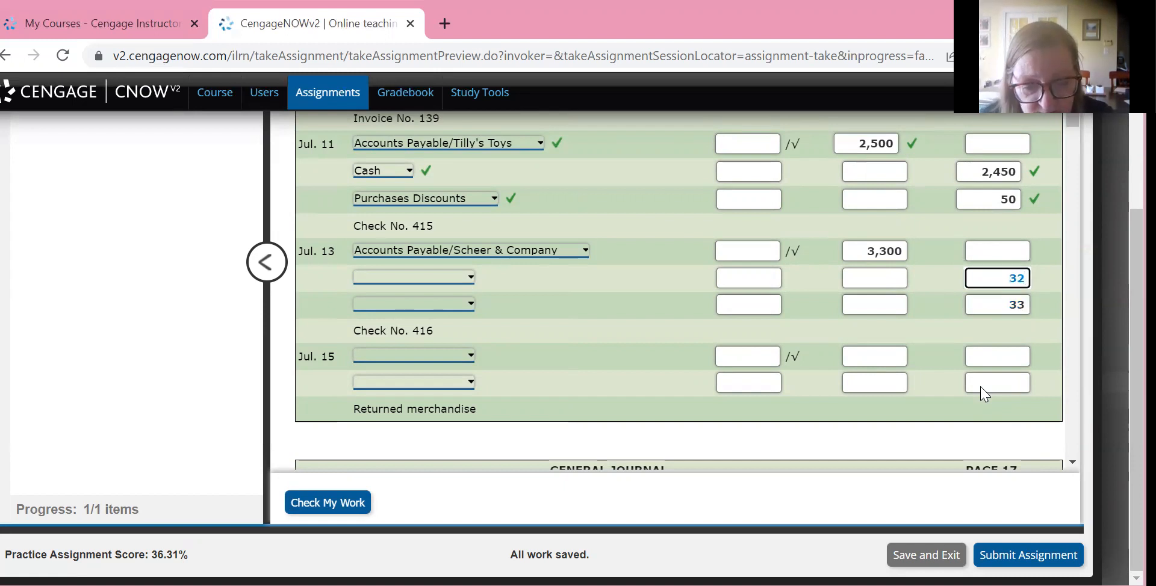
text(6)
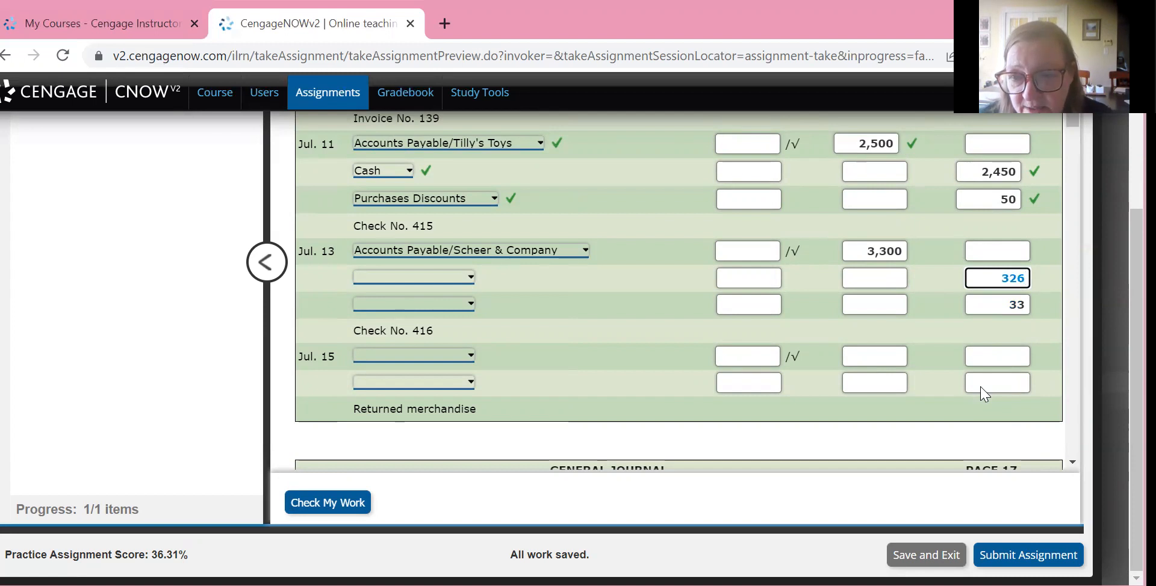
text(7)
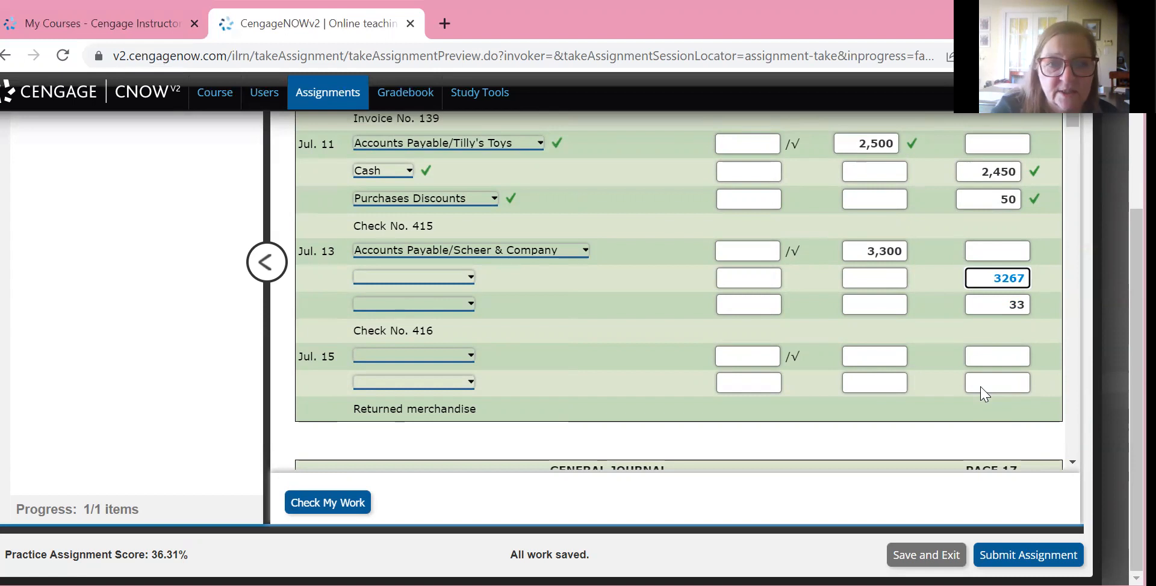
Choose Cash for the second line and Purchases Discounts for the third line of the July 13 entry
key(shift+Tab)
key(shift+Tab)
key(shift+Tab)
key(space)
key(c)
key(Return)
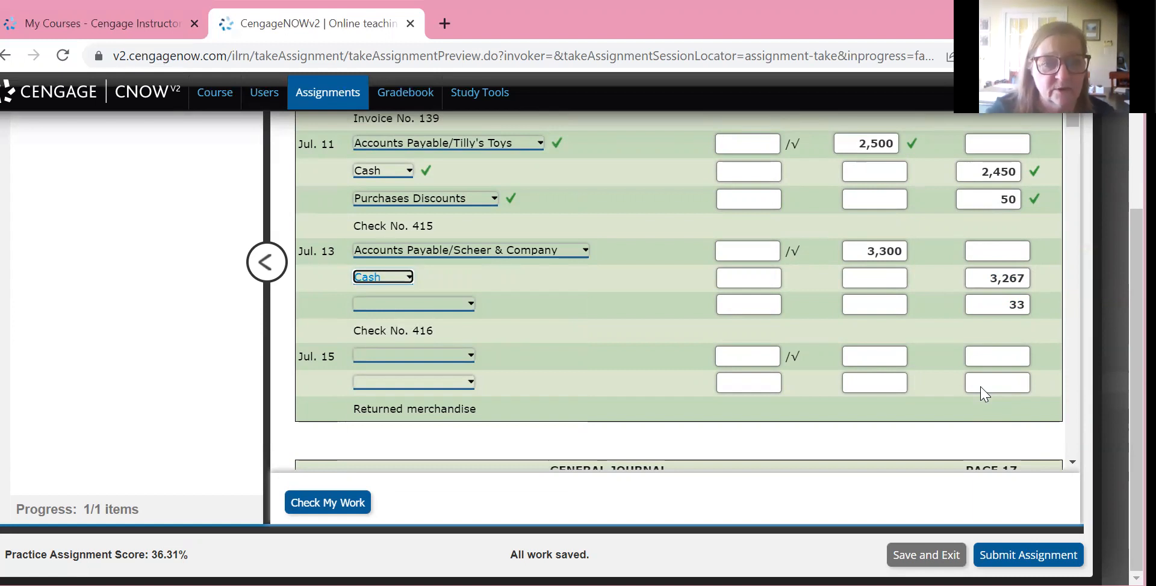
key(Tab)
key(Tab)
key(Tab)
key(Tab)
key(space)
key(p)
key(p)
key(Return)
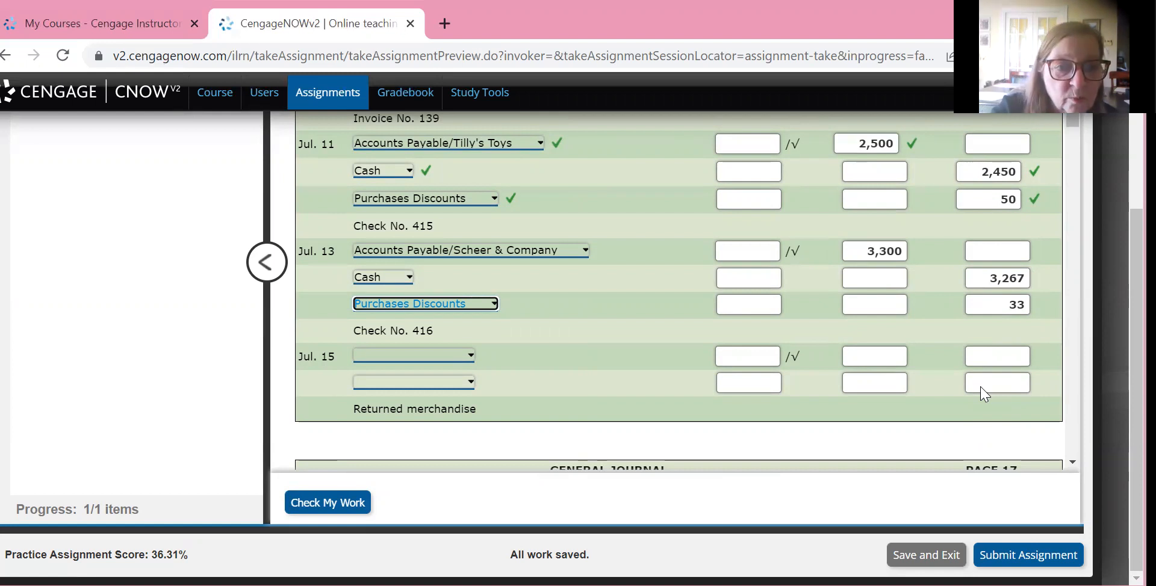
Debit Accounts Payable/Donna's Dolls 350 in the July 15 returned merchandise entry and enter a 350 credit on its second line
key(Tab)
key(Tab)
key(Tab)
key(Tab)
key(alt+Down)
key(Down)
key(Tab)
text(350)
click(981, 388)
text(350)
key(Tab)
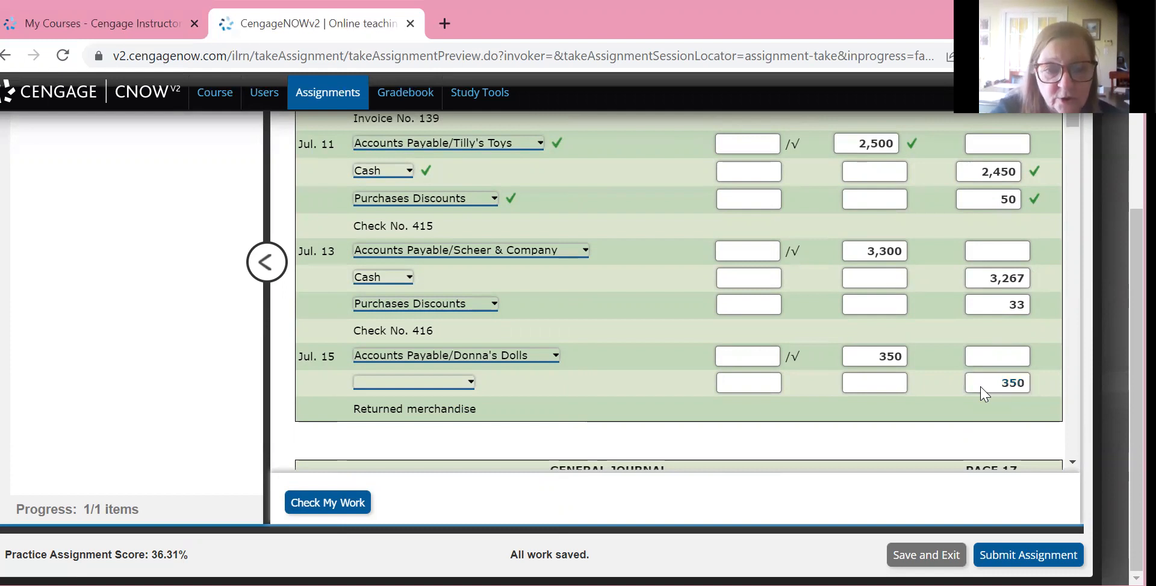
Choose Purchases Returns and Allowances as the credited account of the July 15 returned merchandise entry
click(413, 382)
key(Down)
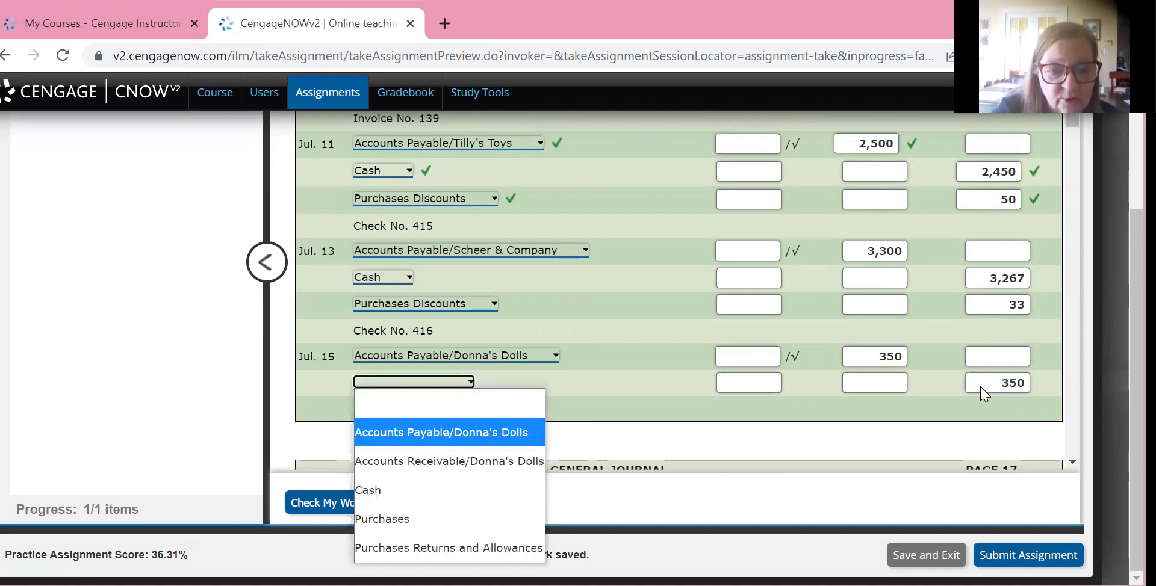
scroll(984, 394, down, 3)
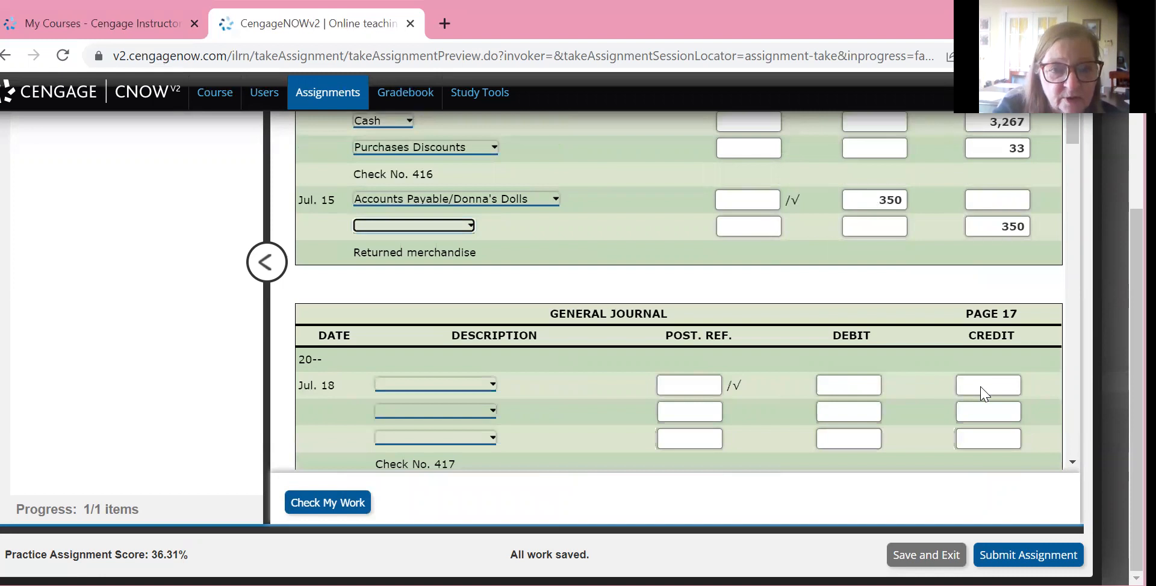
click(414, 226)
click(449, 391)
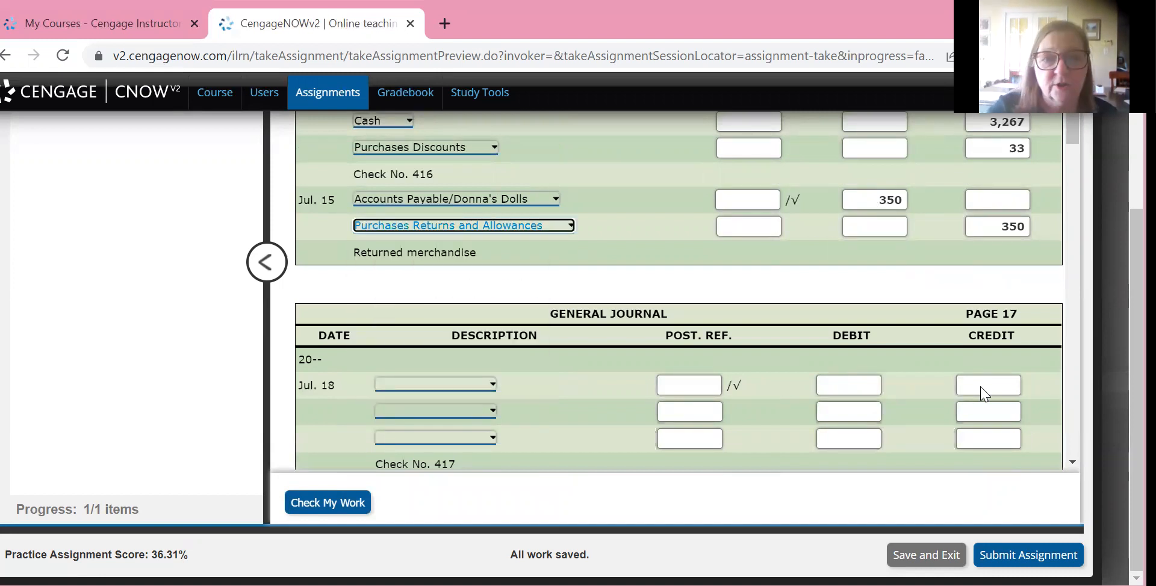
Rewrite the debit and credit amounts of the July 15 entry with two decimals as 350.00
scroll(984, 394, up, 2)
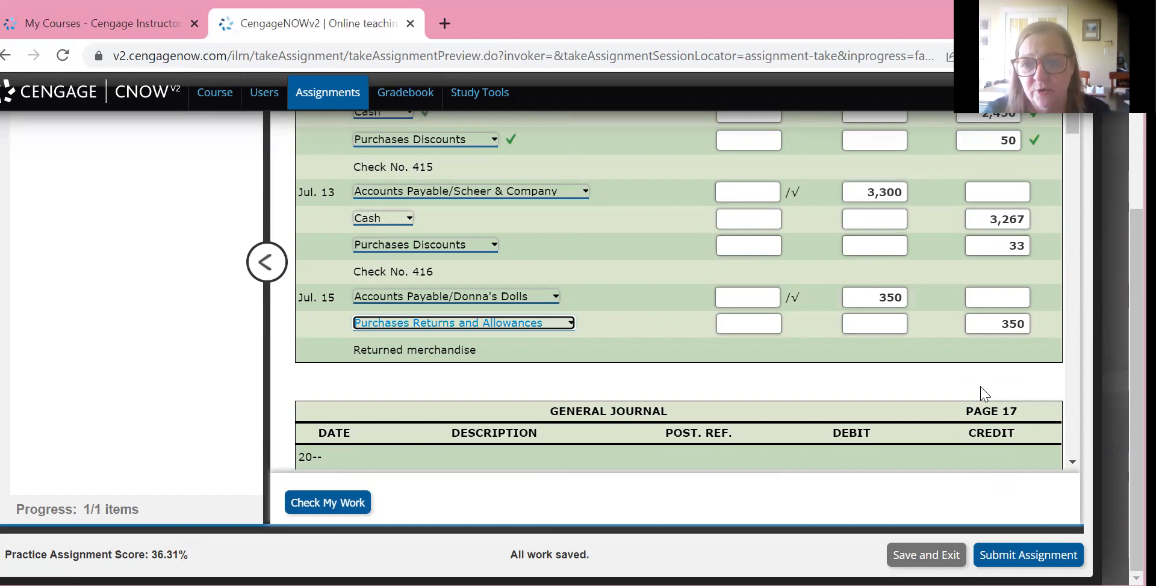
click(894, 297)
key(End)
text(.00)
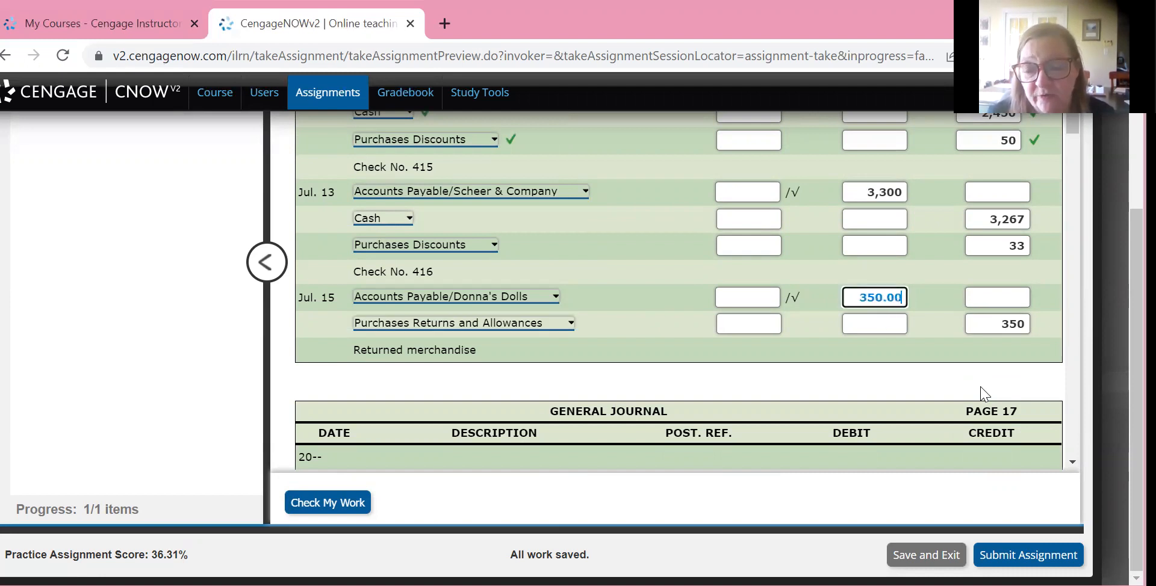
click(985, 395)
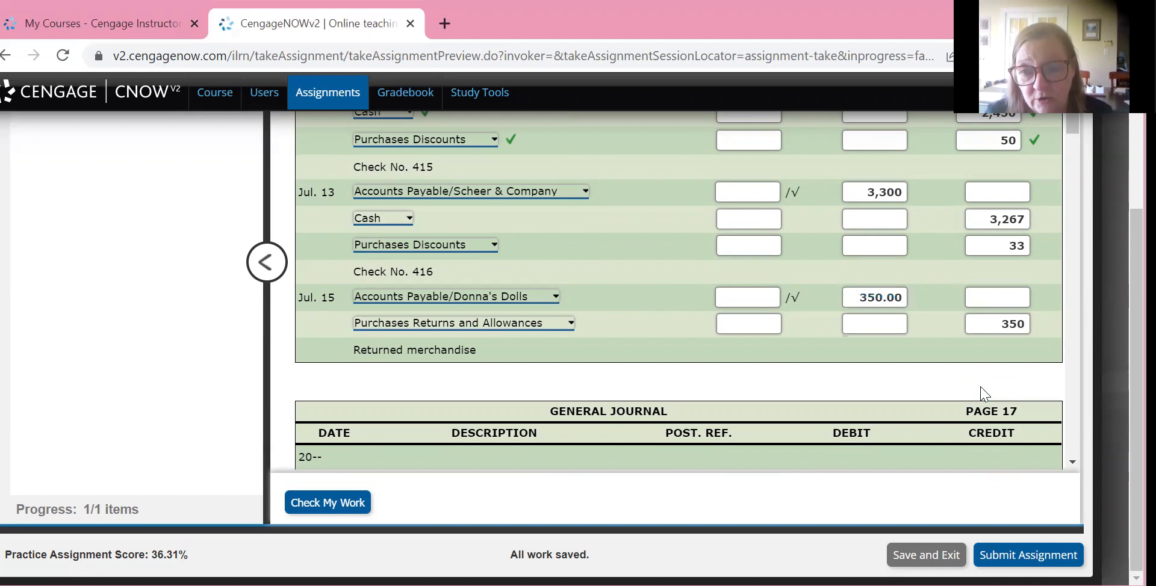
click(1016, 324)
key(End)
text(.00)
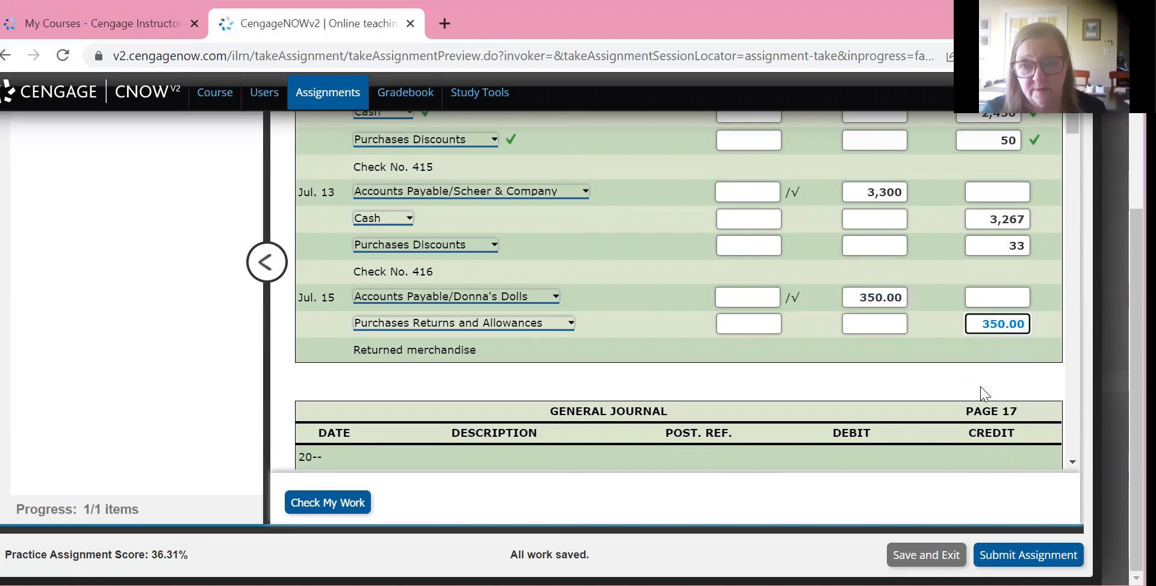
click(984, 394)
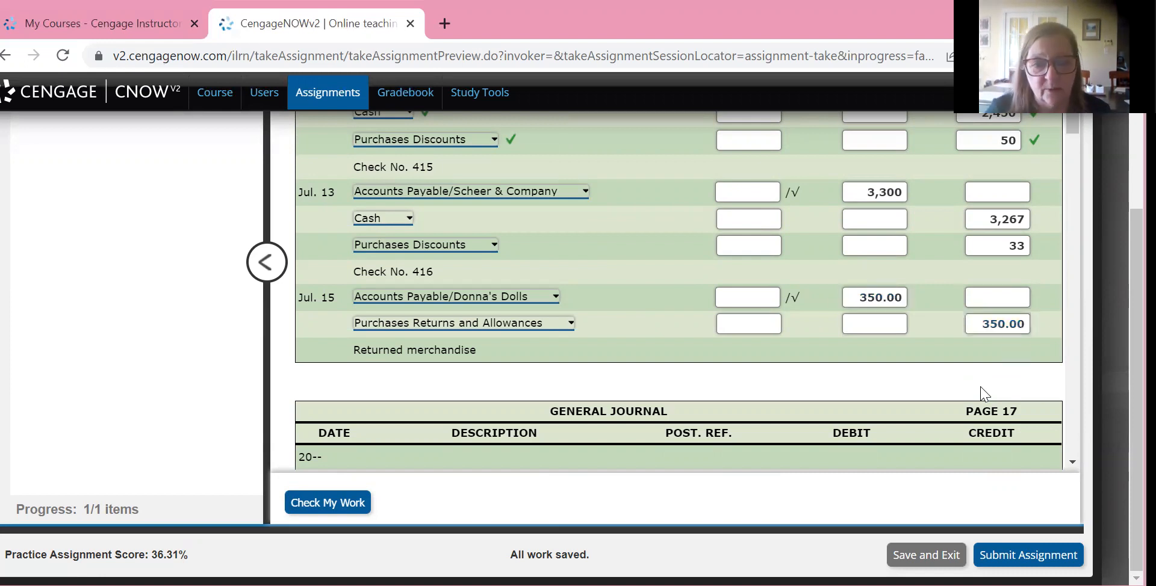
Have the work checked and review the marks on the July 13 and July 15 entries
click(327, 502)
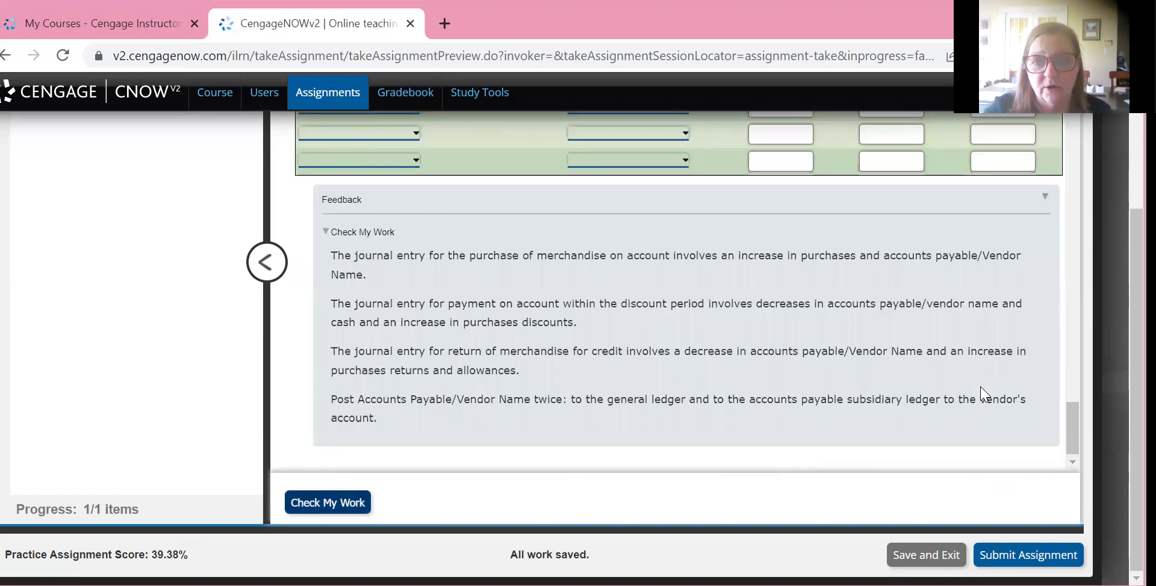
scroll(981, 394, up, 20)
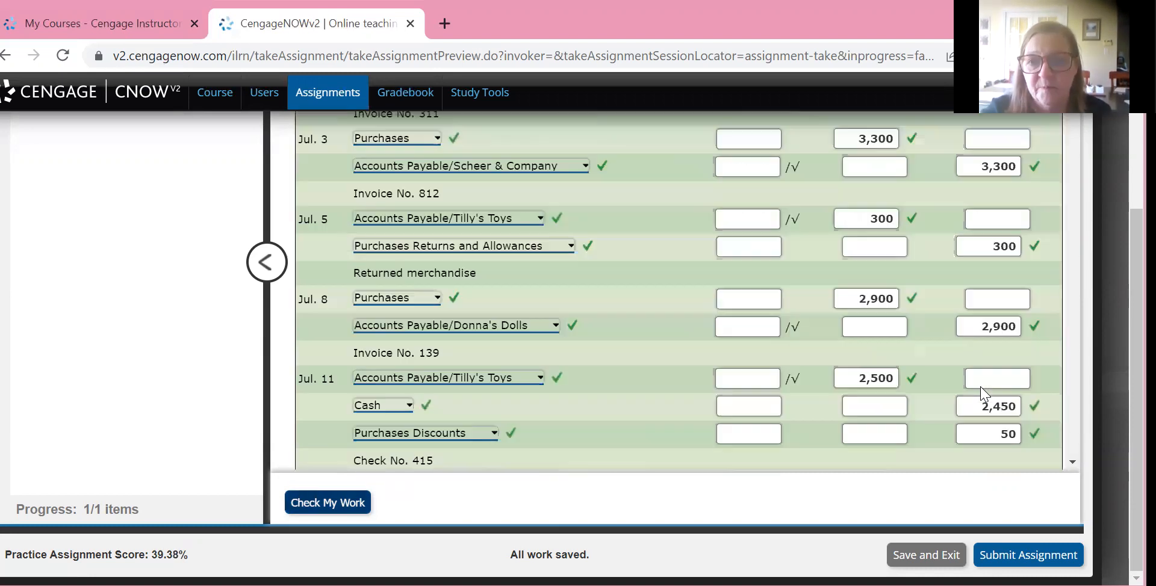
scroll(984, 394, up, 3)
scroll(985, 394, down, 5)
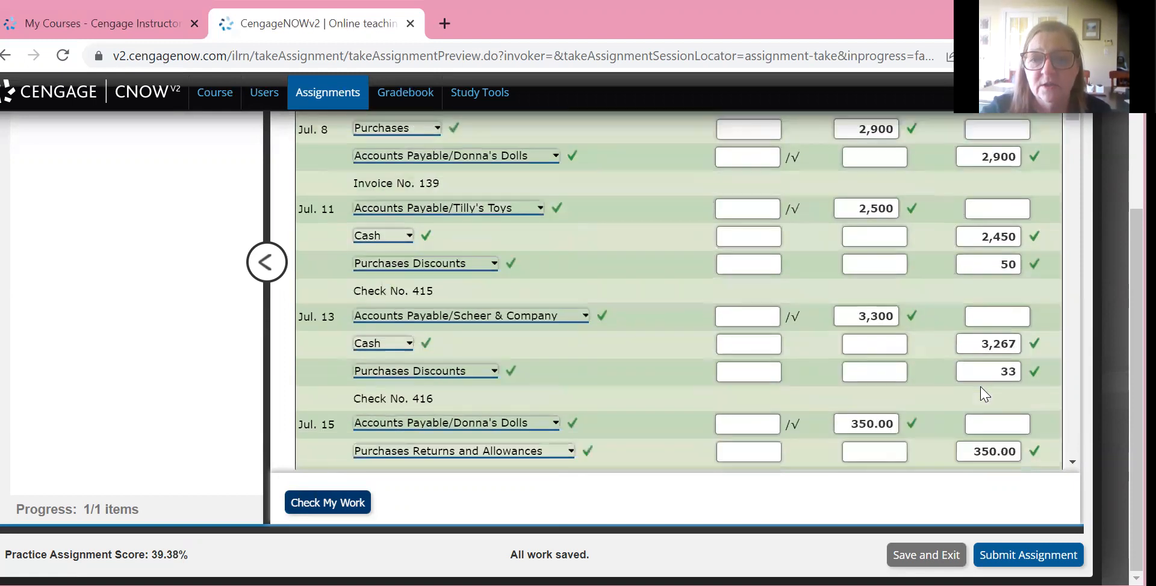
scroll(985, 394, down, 3)
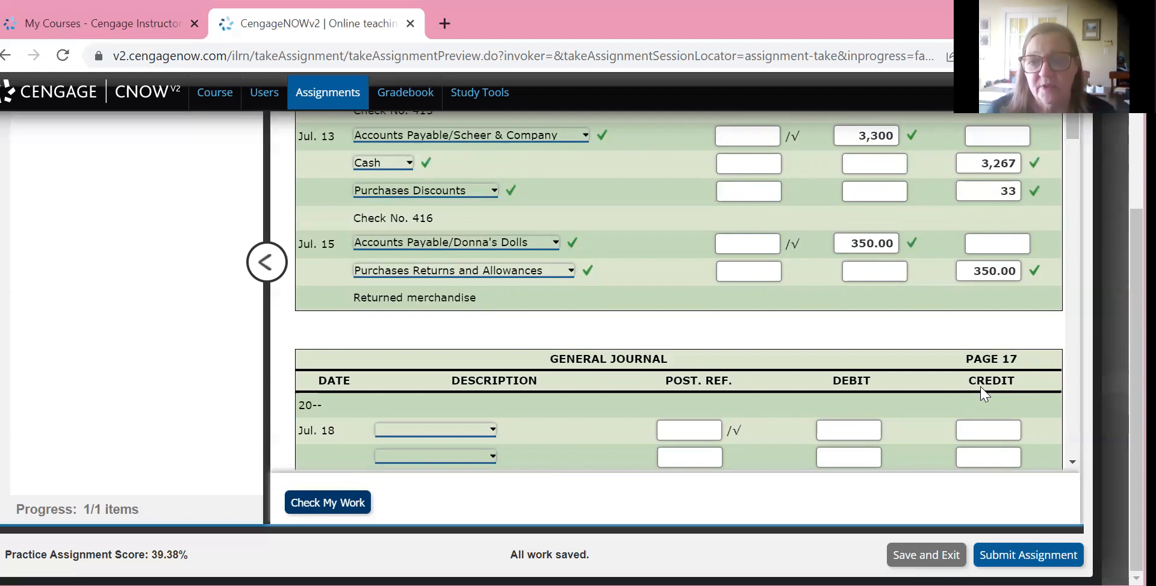
Look over the blank July 18 to July 29 entries on journal page 17 and the completed entries on page 16
scroll(984, 394, down, 4)
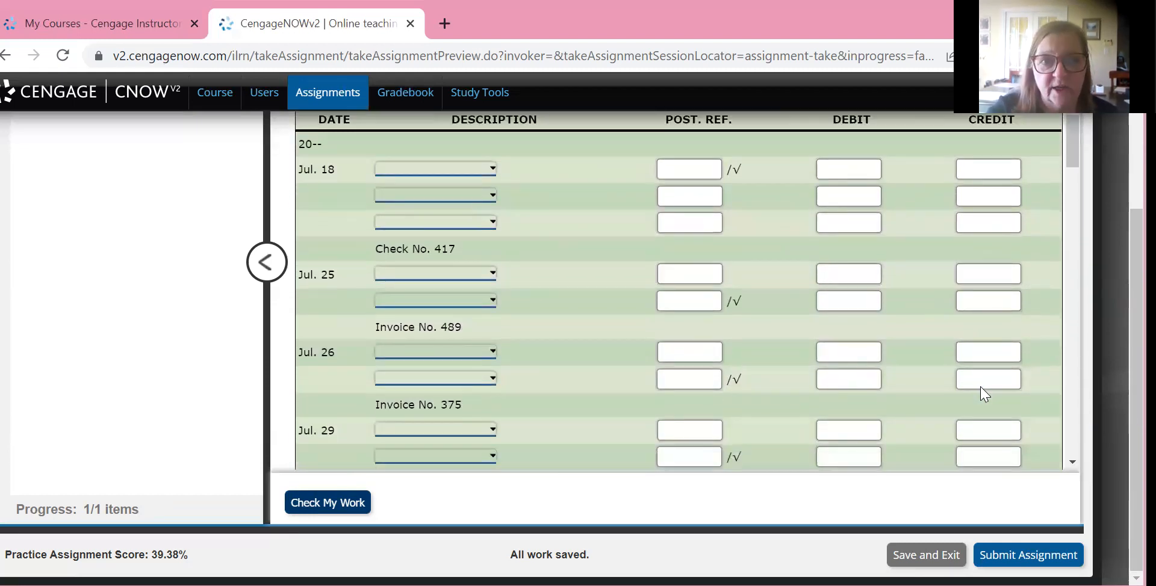
scroll(984, 394, down, 1)
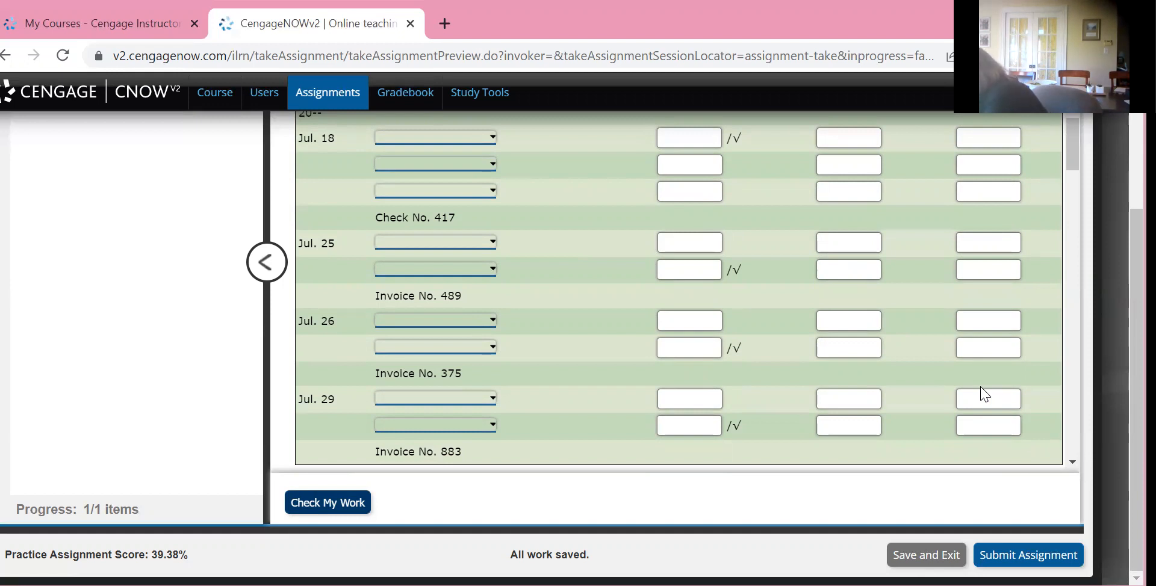
scroll(984, 394, up, 20)
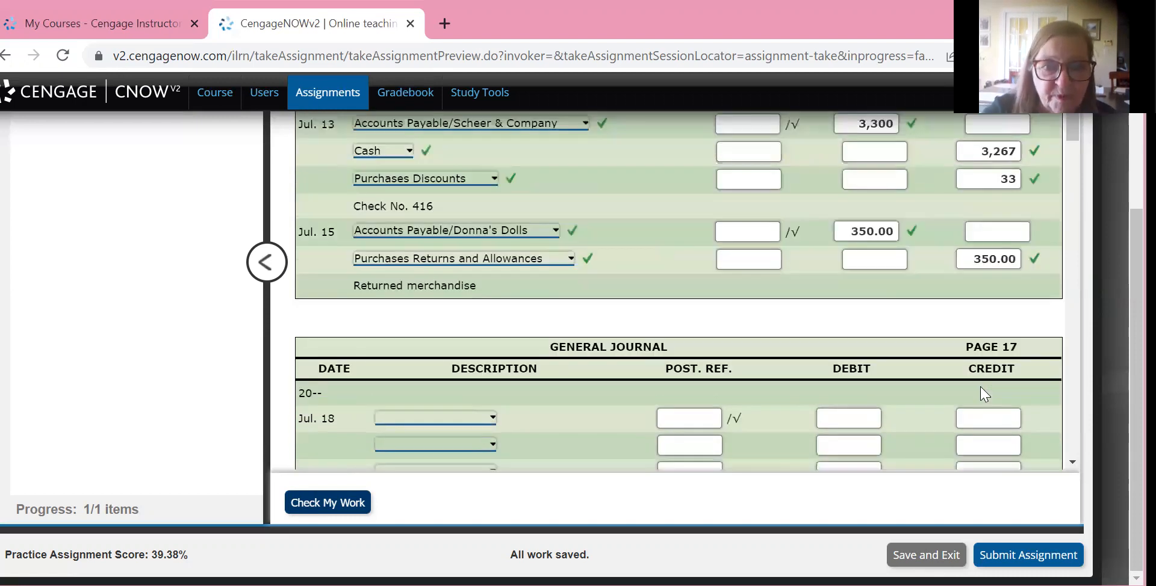
scroll(984, 394, down, 4)
scroll(984, 395, down, 4)
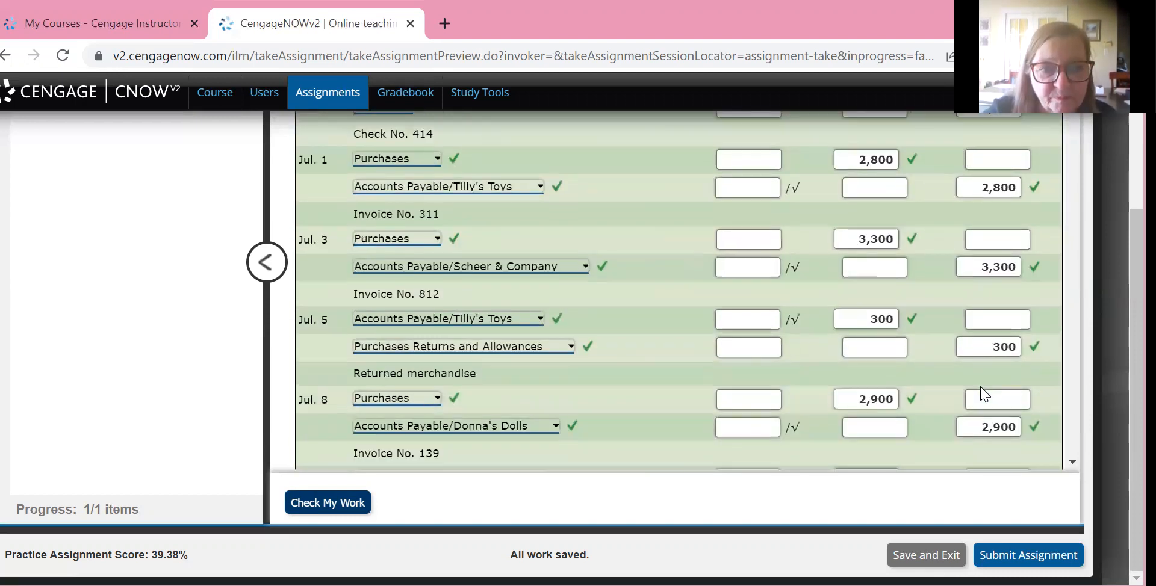
scroll(984, 394, down, 5)
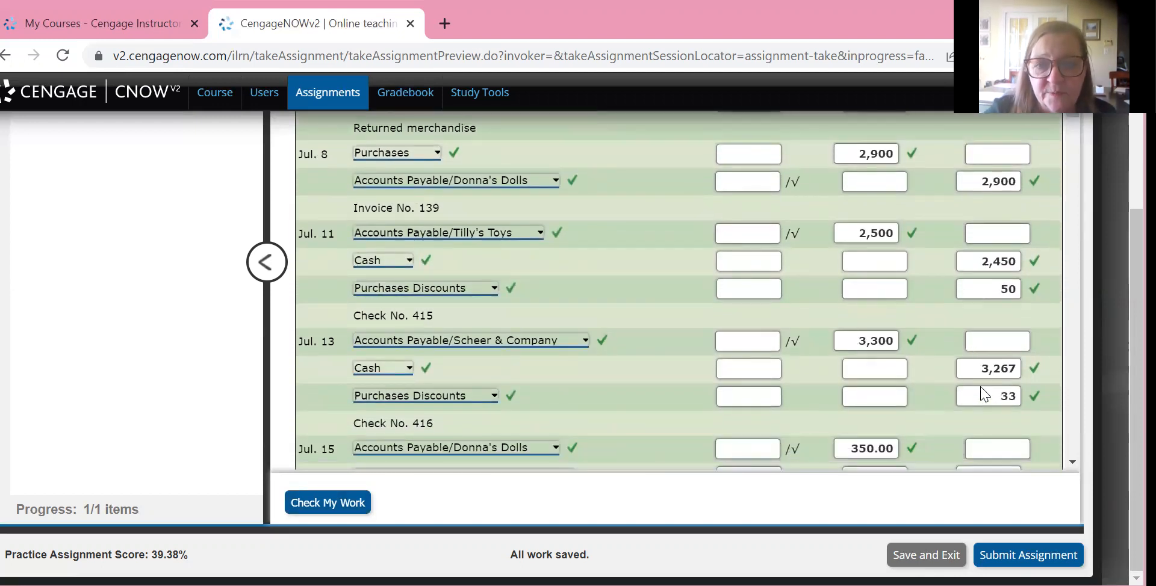
scroll(984, 394, down, 3)
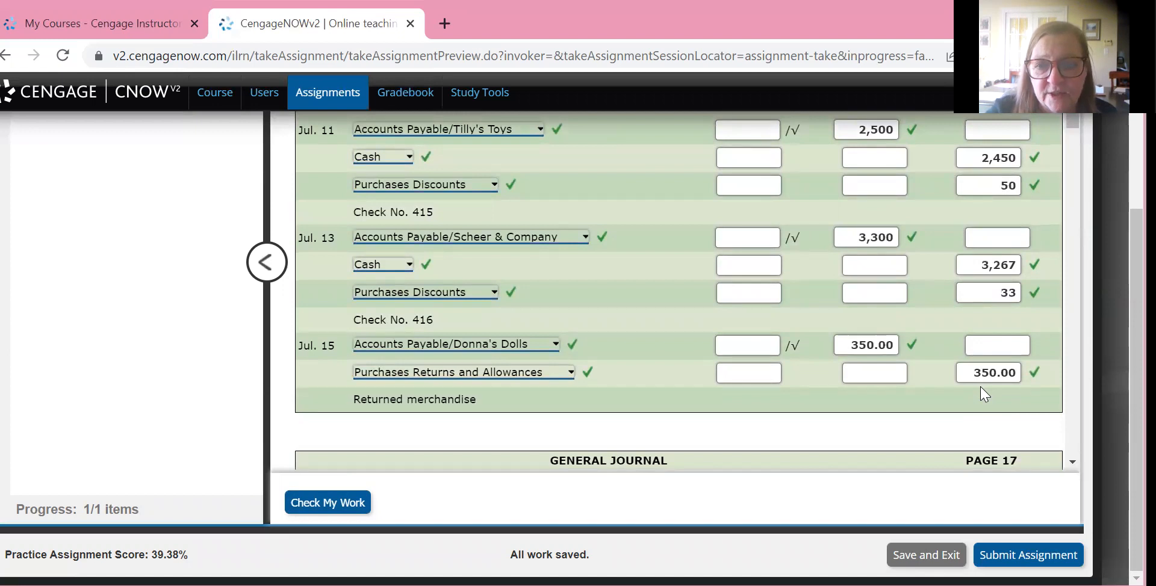
scroll(984, 395, up, 3)
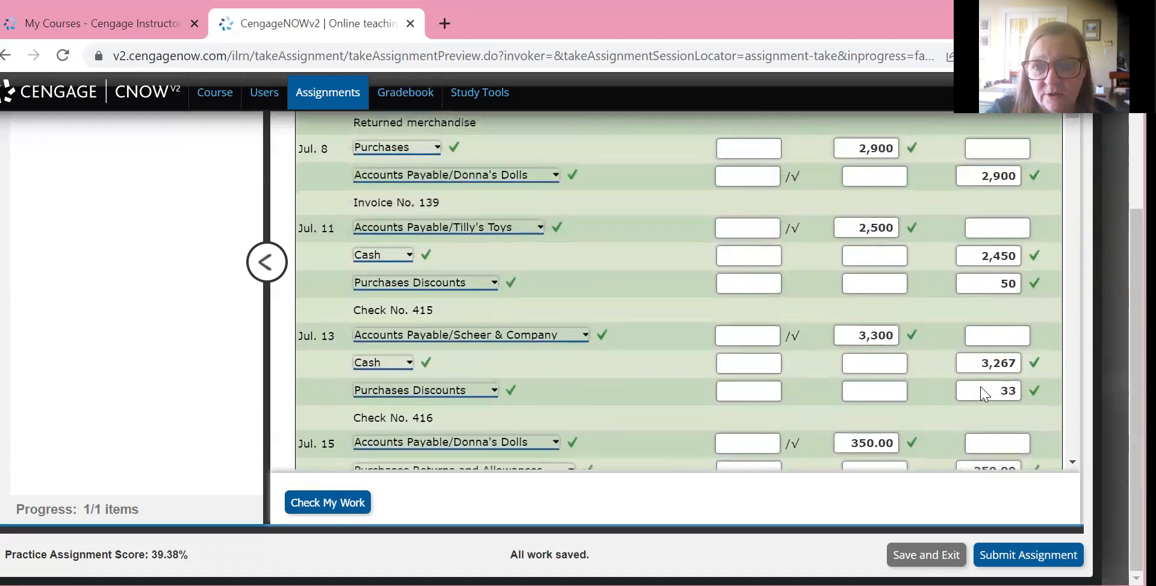
Debit Accounts Payable/Donna's Dolls 2,550 on the first line of the July 18 Check No. 417 entry on page 17
scroll(985, 394, down, 2)
scroll(984, 395, down, 6)
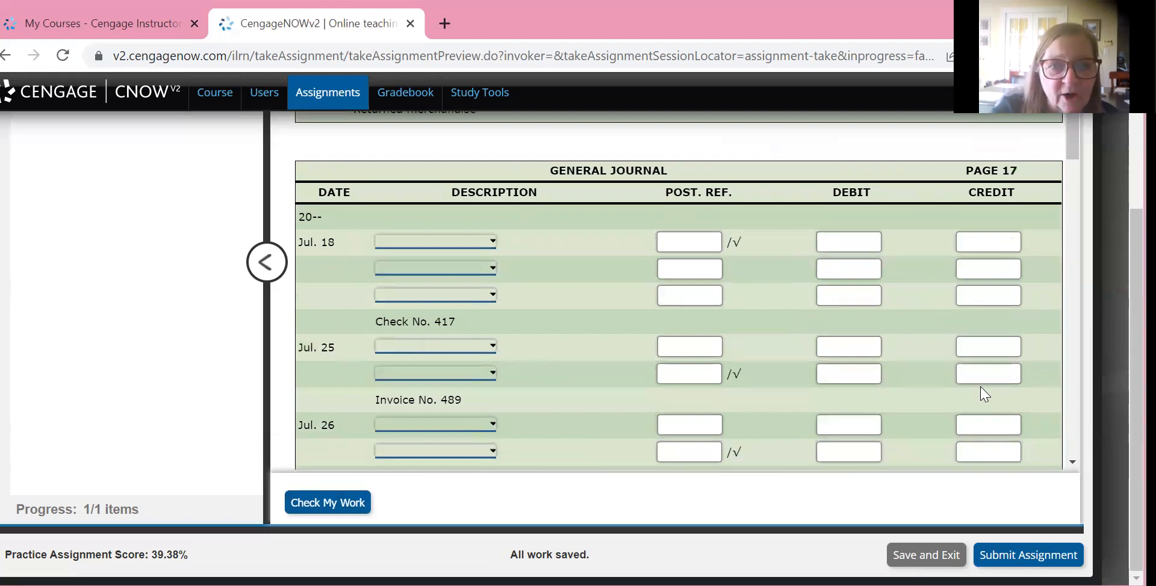
click(436, 242)
click(462, 292)
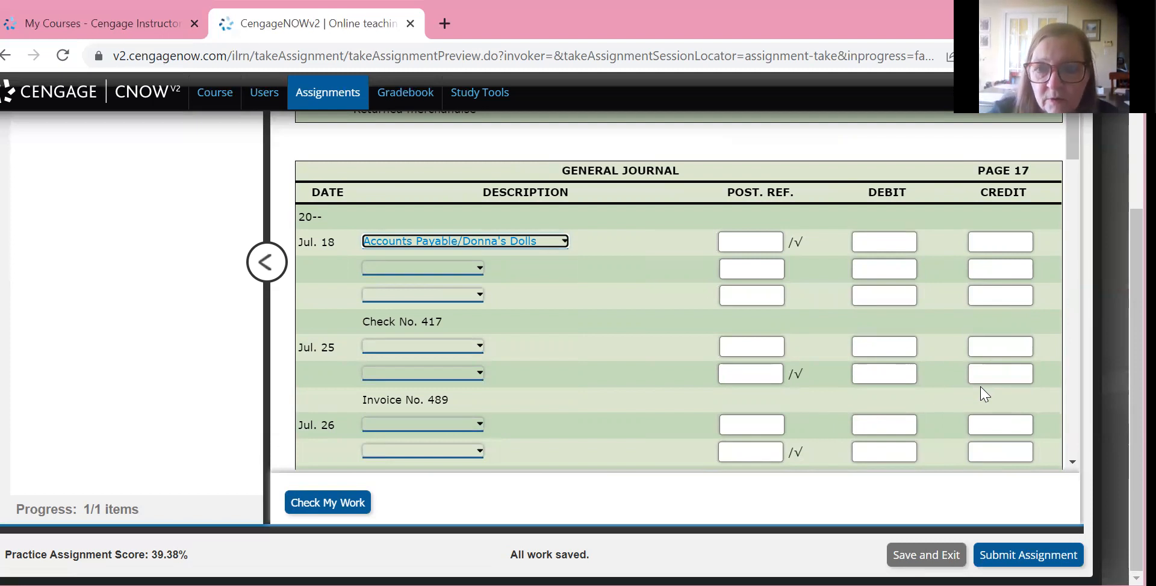
click(883, 242)
text(2550)
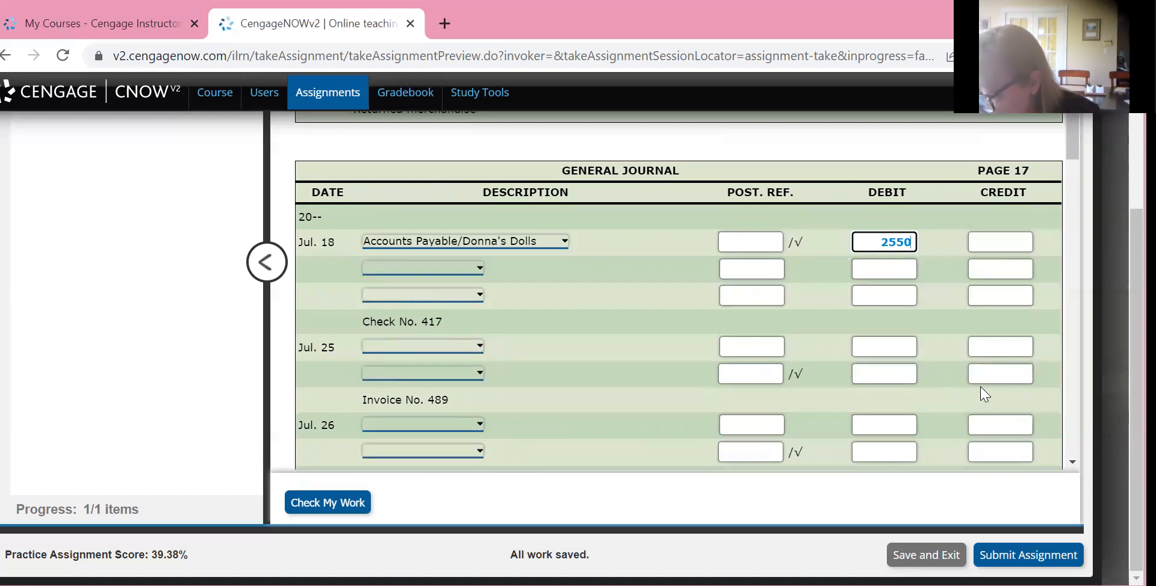
Enter a credit of 51 on the third line of the July 18 Check No. 417 entry
click(1000, 295)
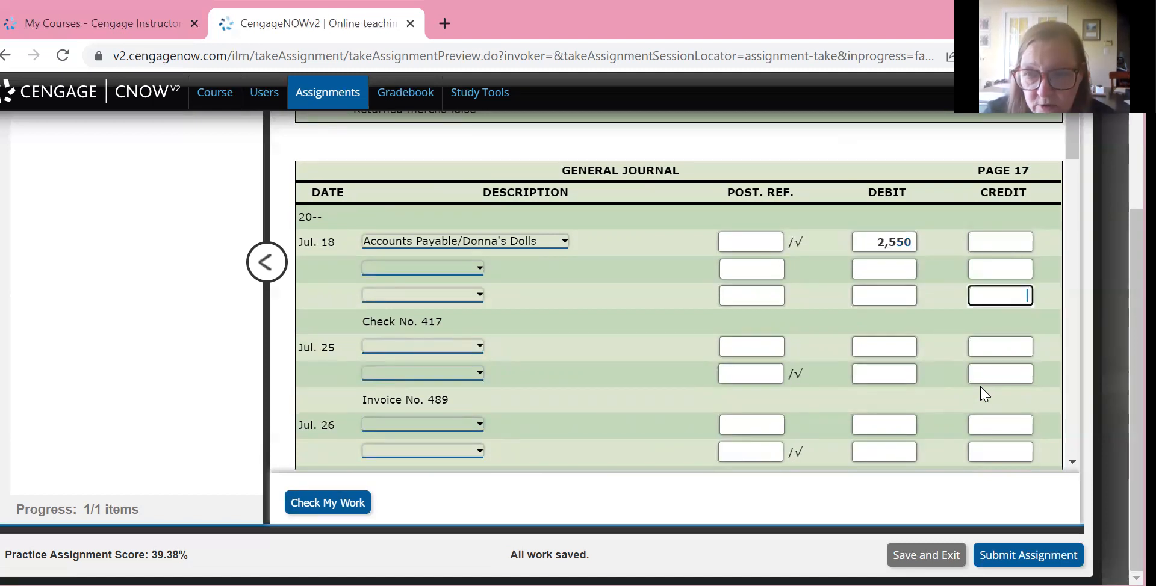
text(51)
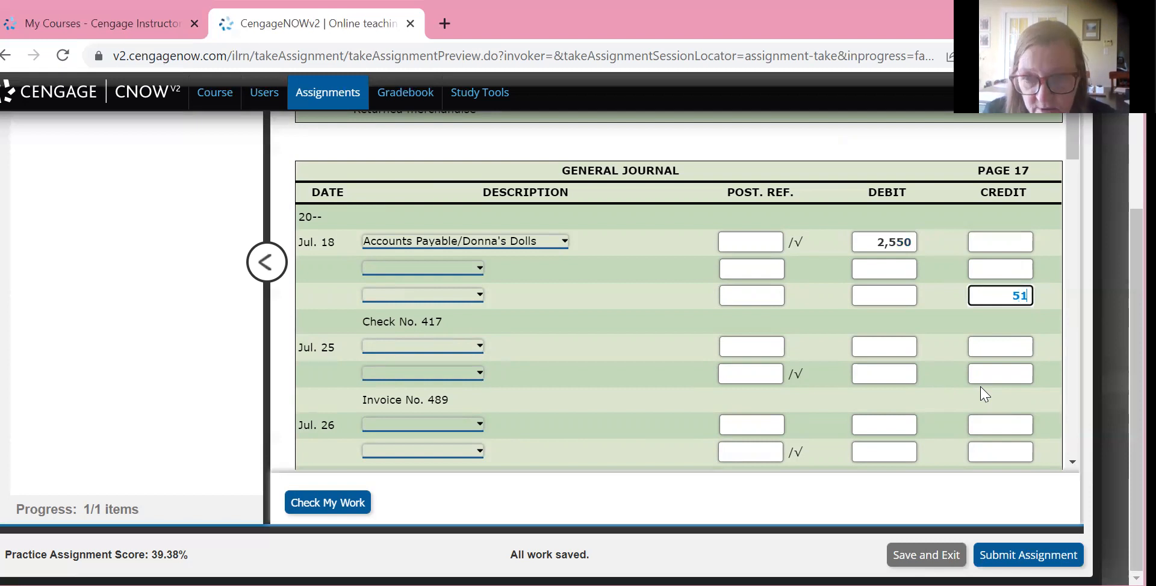
click(984, 394)
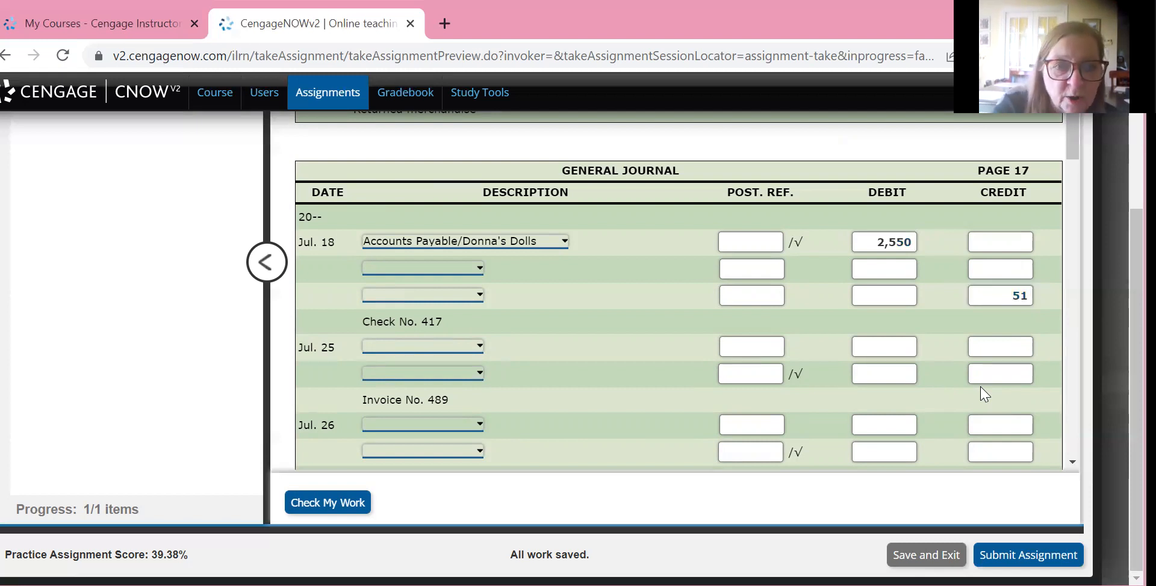
Choose Purchases Discounts for the third line of the July 18 entry and credit Cash 2,499 on its second line
click(423, 295)
click(420, 432)
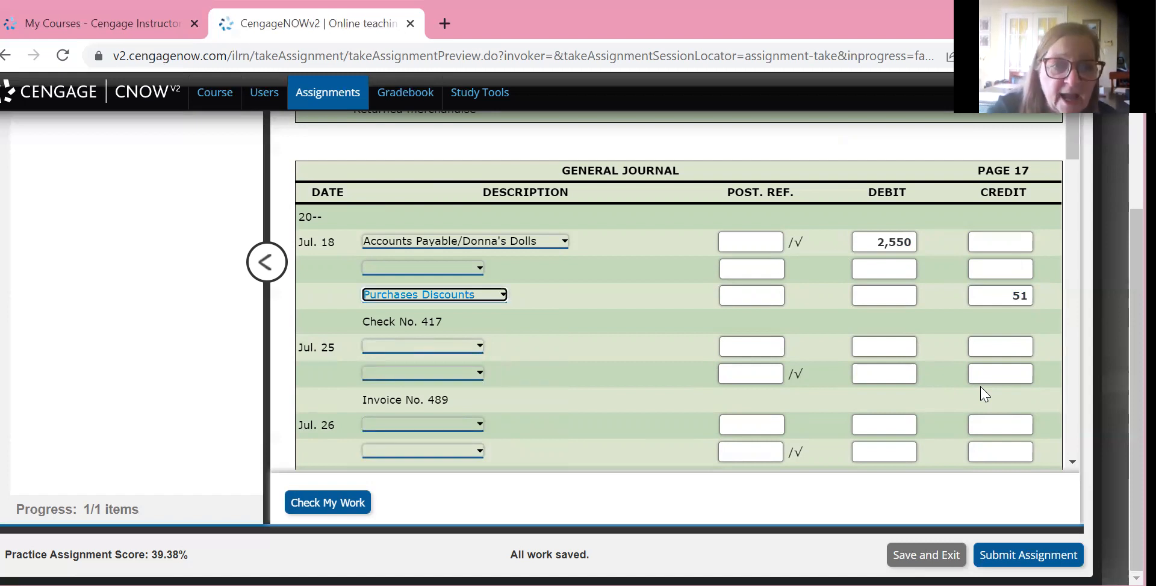
click(422, 268)
click(398, 374)
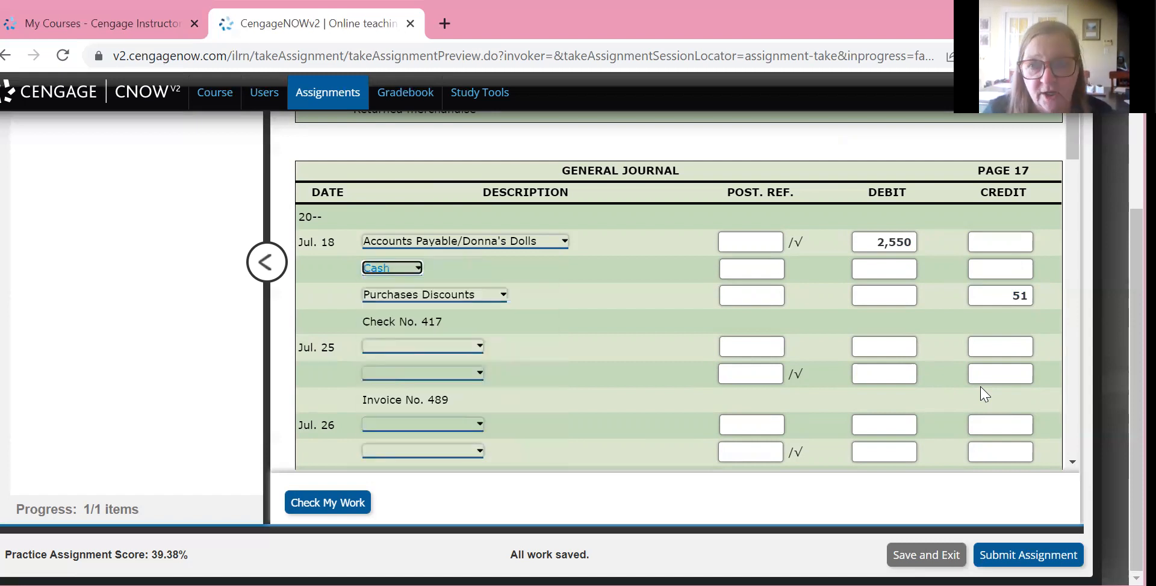
click(1000, 269)
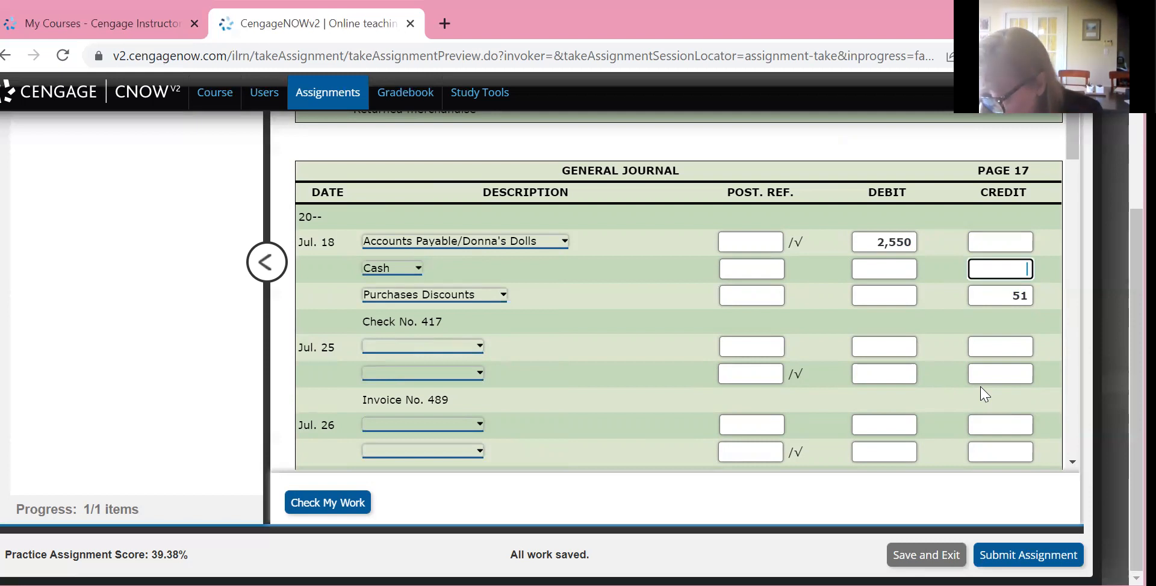
text(2499)
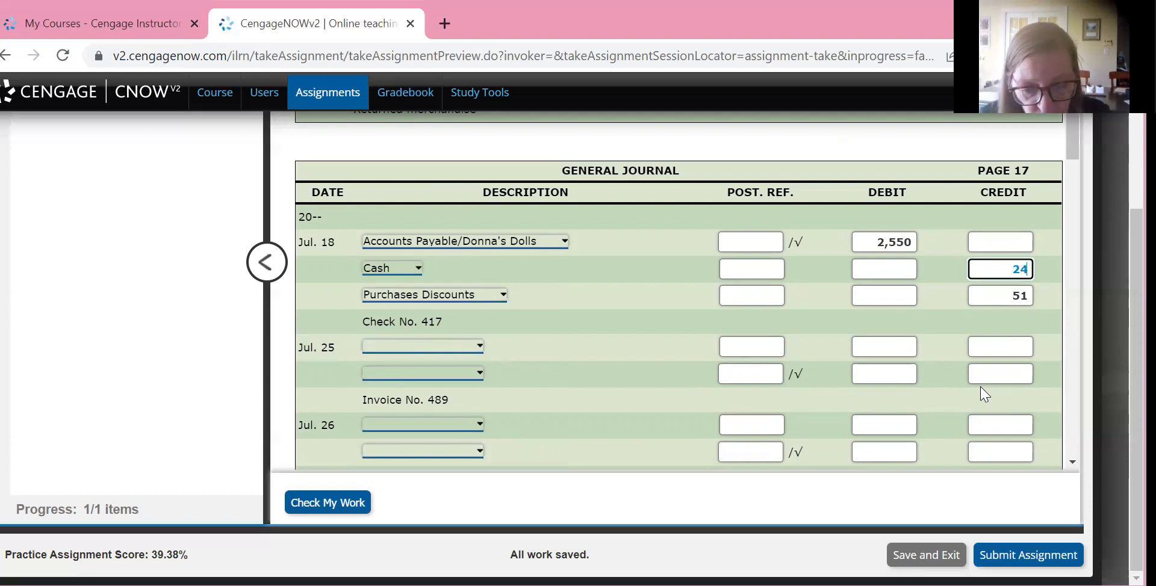
click(981, 389)
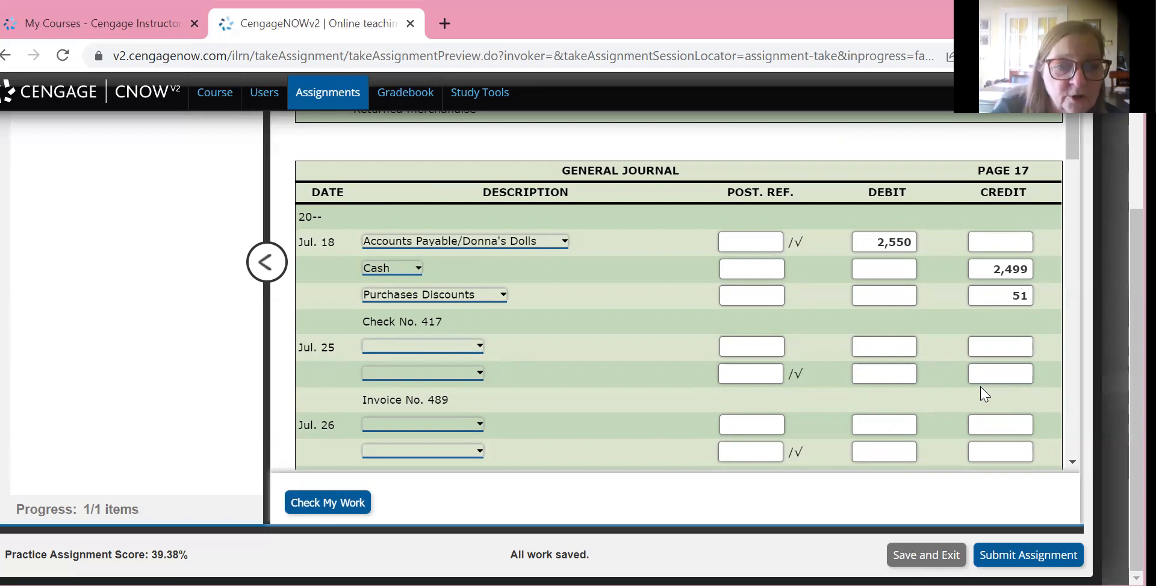
key(Tab)
key(space)
key(c)
key(Return)
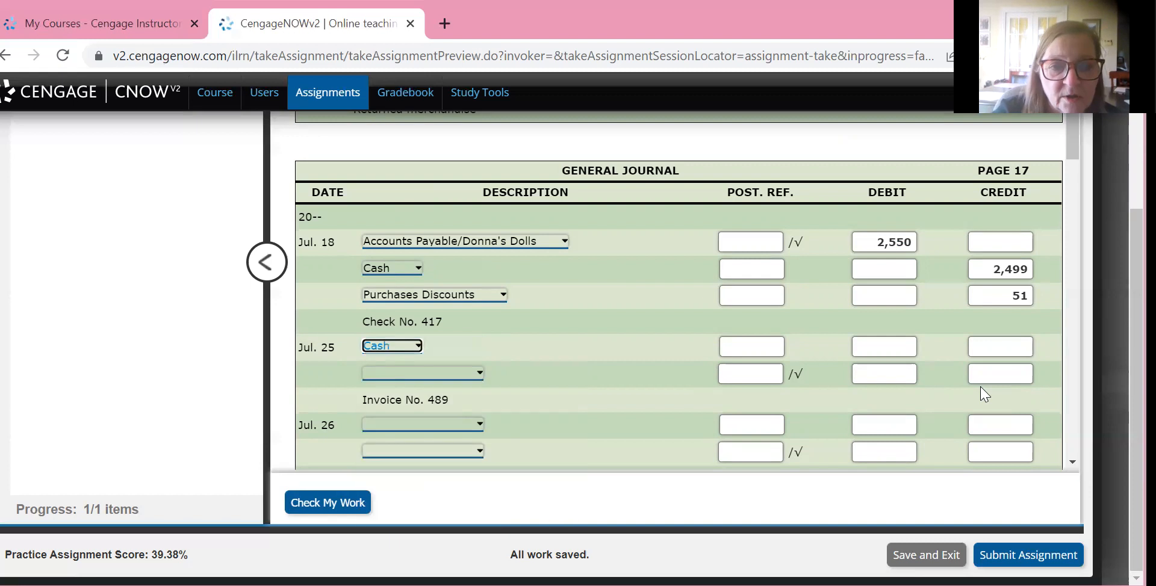
key(Tab)
key(space)
key(p)
key(Return)
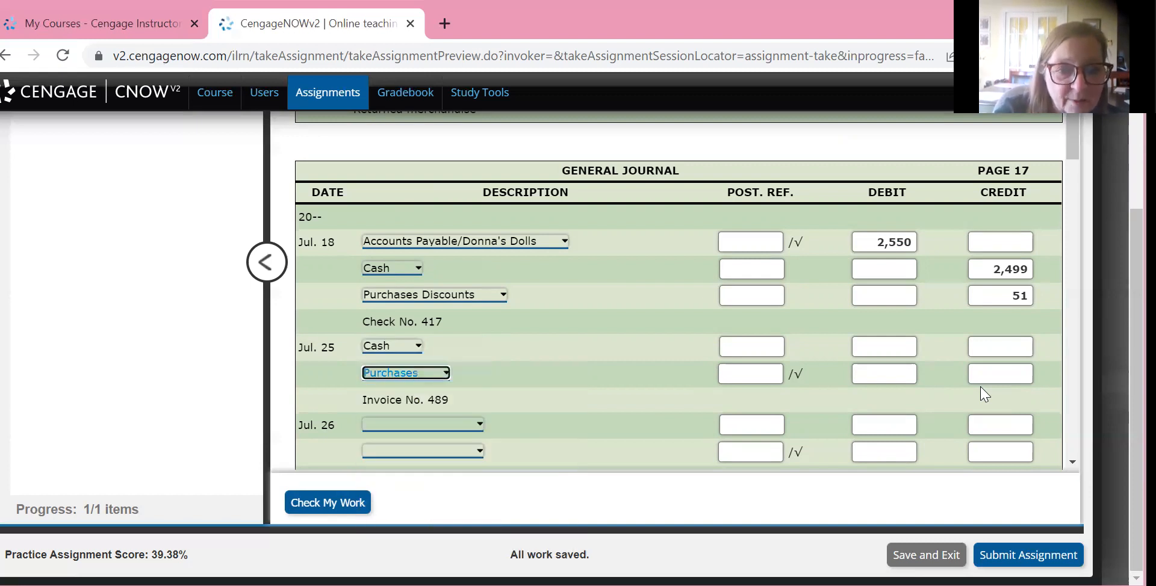
Set the July 25 Invoice No. 489 accounts to Purchases on the first line and Accounts Payable/Applied Business on the second
key(shift+Tab)
key(space)
key(p)
key(Return)
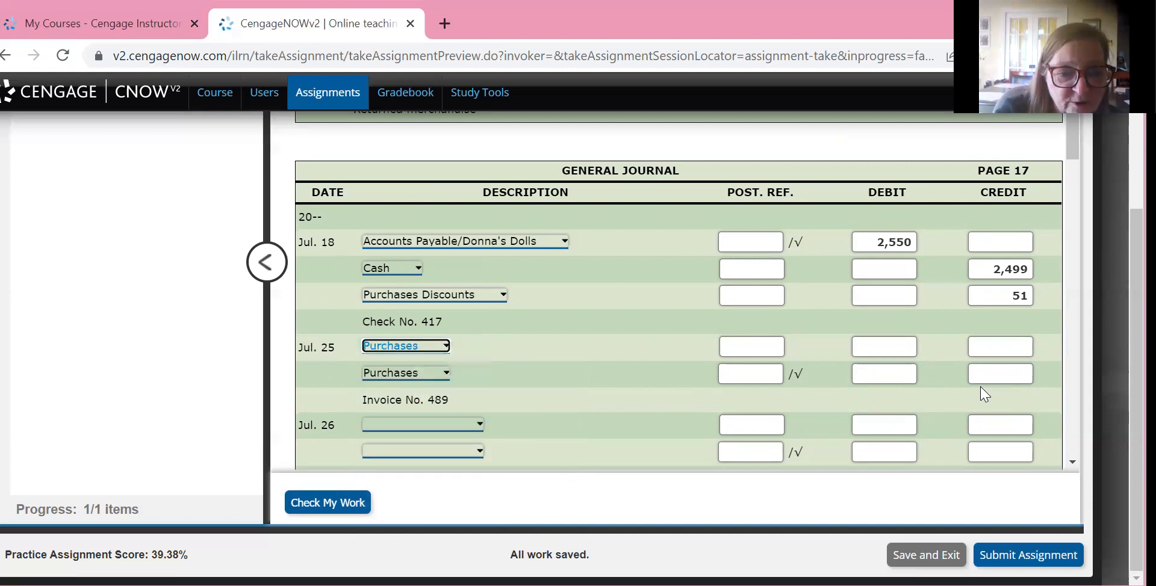
key(Tab)
key(space)
key(a)
key(Return)
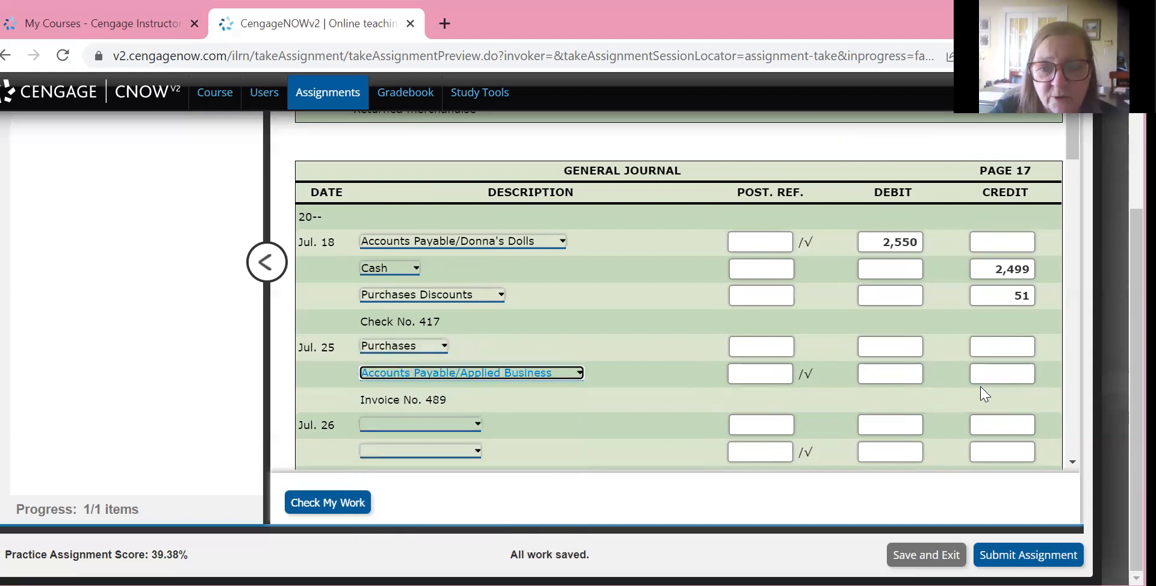
Enter 2,650 as the Purchases debit and the Accounts Payable/Applied Business credit in the July 25 entry
key(shift+Tab)
key(shift+Tab)
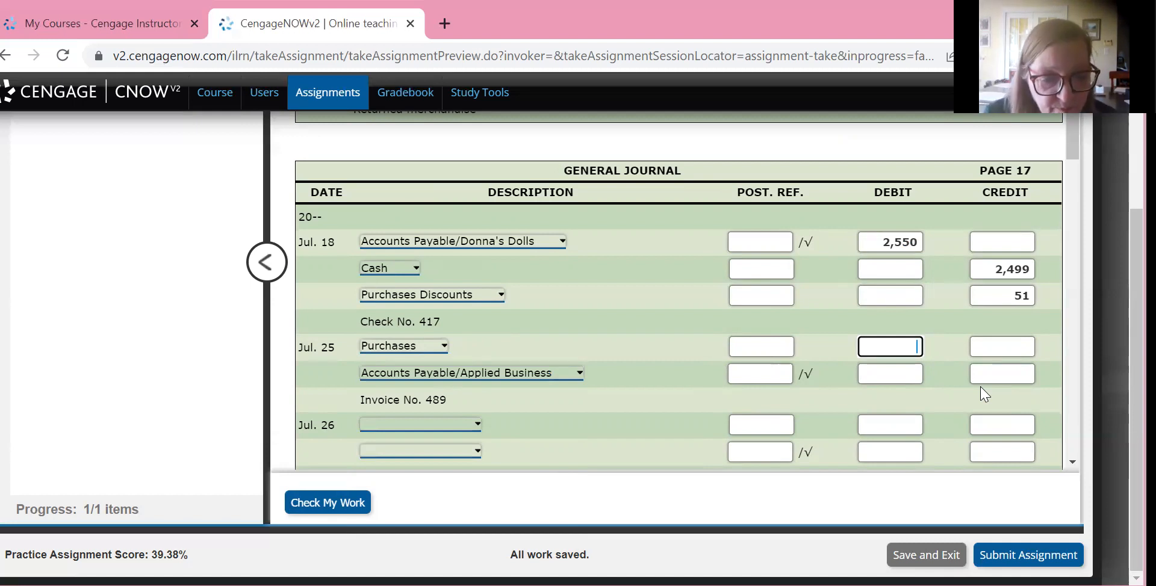
text(2650)
click(981, 386)
text(2650)
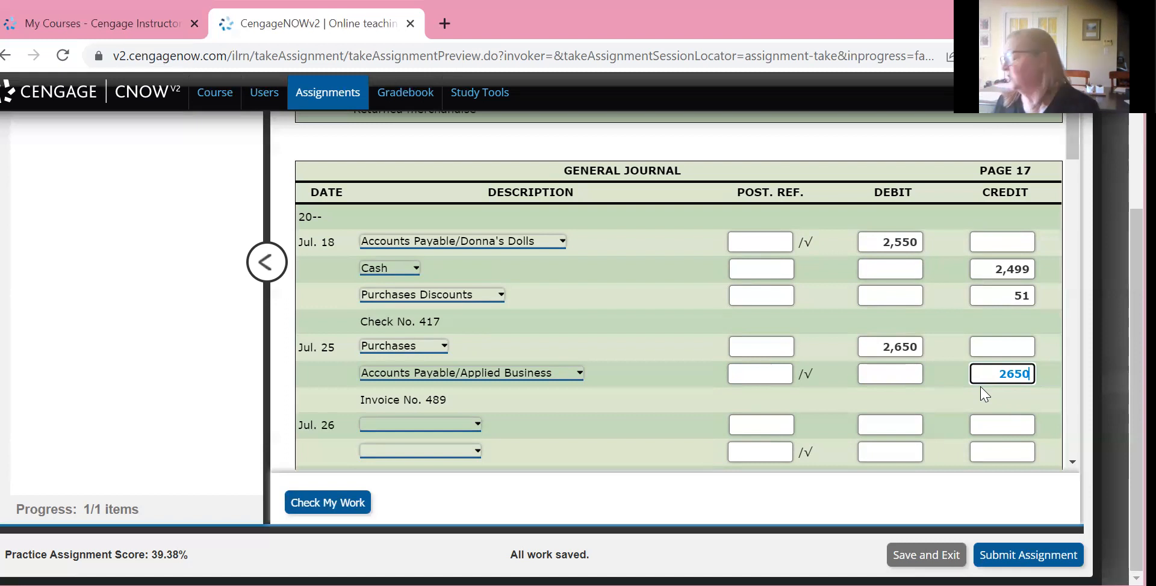
key(Return)
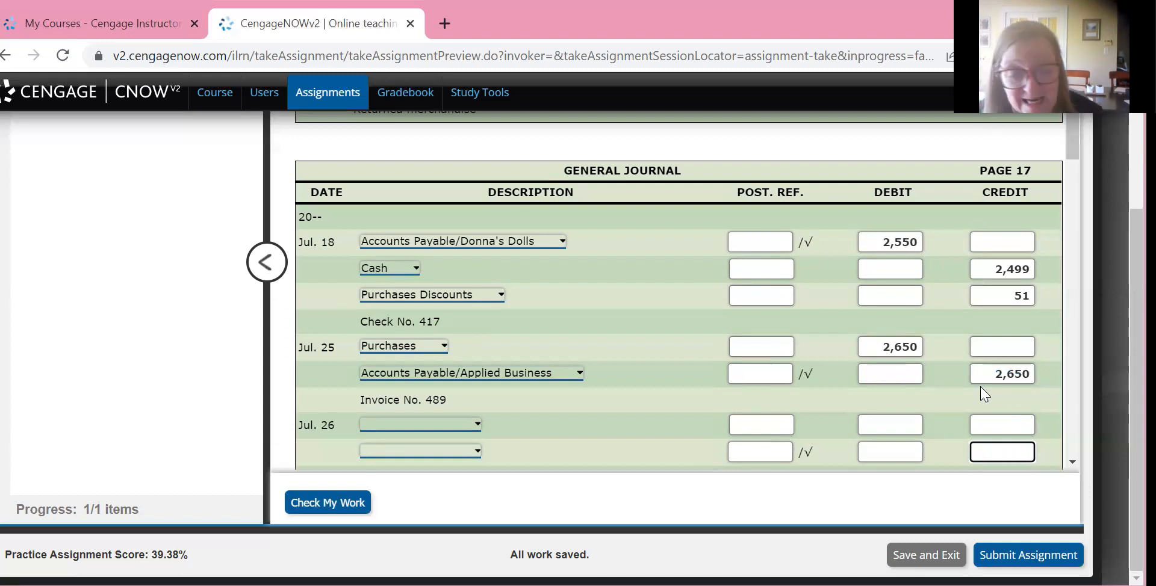
Credit Accounts Payable/Tilly's Toys 2,180 on the second line of the July 26 entry
text(2180)
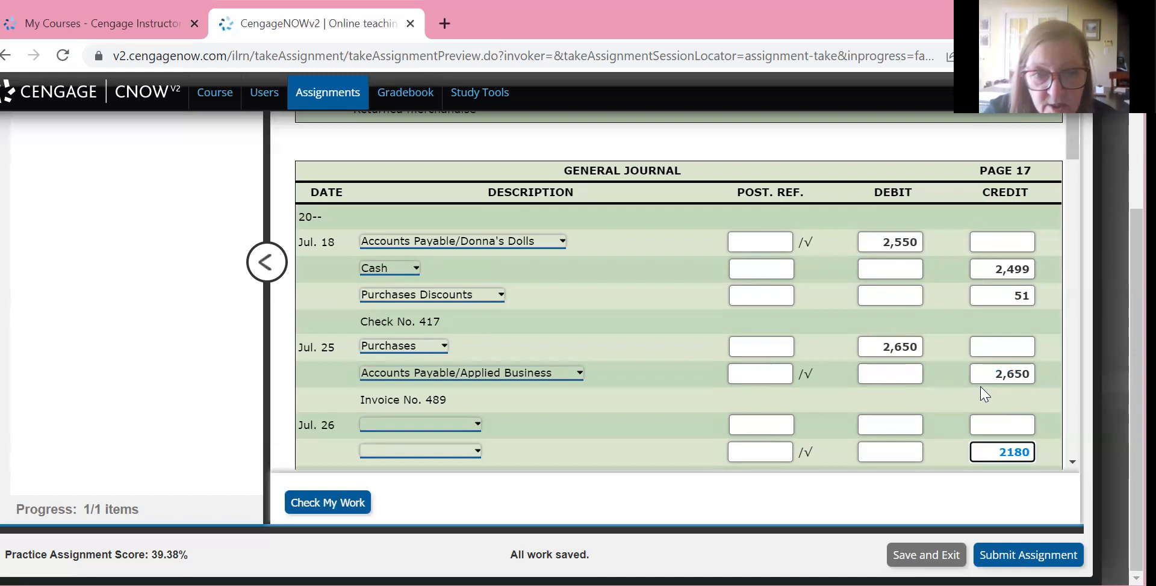
key(shift+Tab)
key(shift+Tab)
key(shift+Tab)
key(alt+Down)
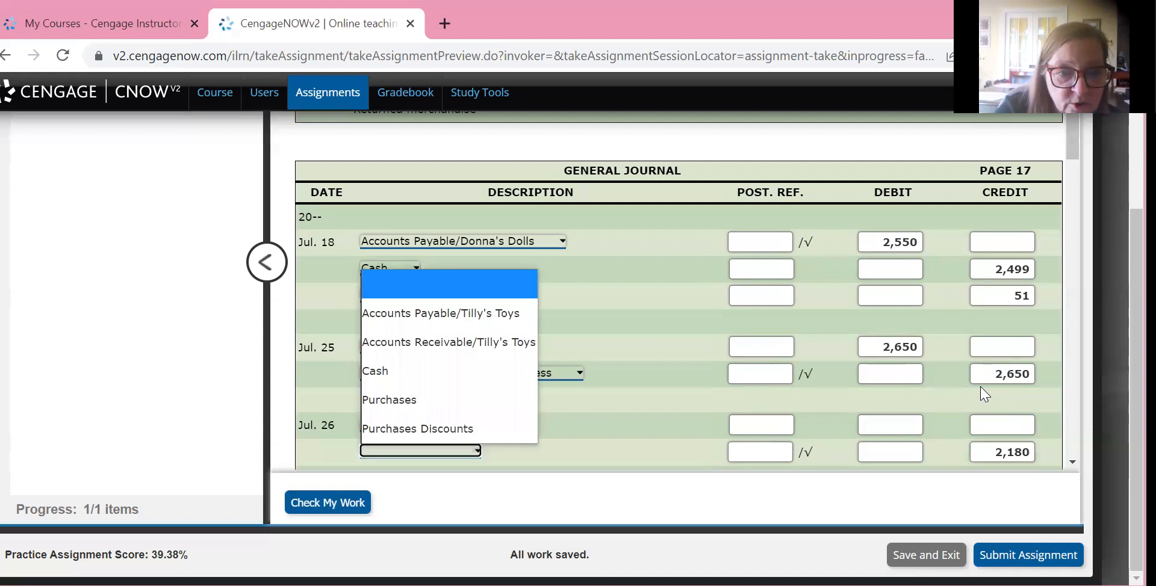
key(Down)
key(Return)
Debit Purchases 2,180 on the first line of the July 26 entry
key(shift+Tab)
key(shift+Tab)
key(shift+Tab)
key(shift+Tab)
key(alt+Down)
key(p)
key(Return)
key(Tab)
key(Tab)
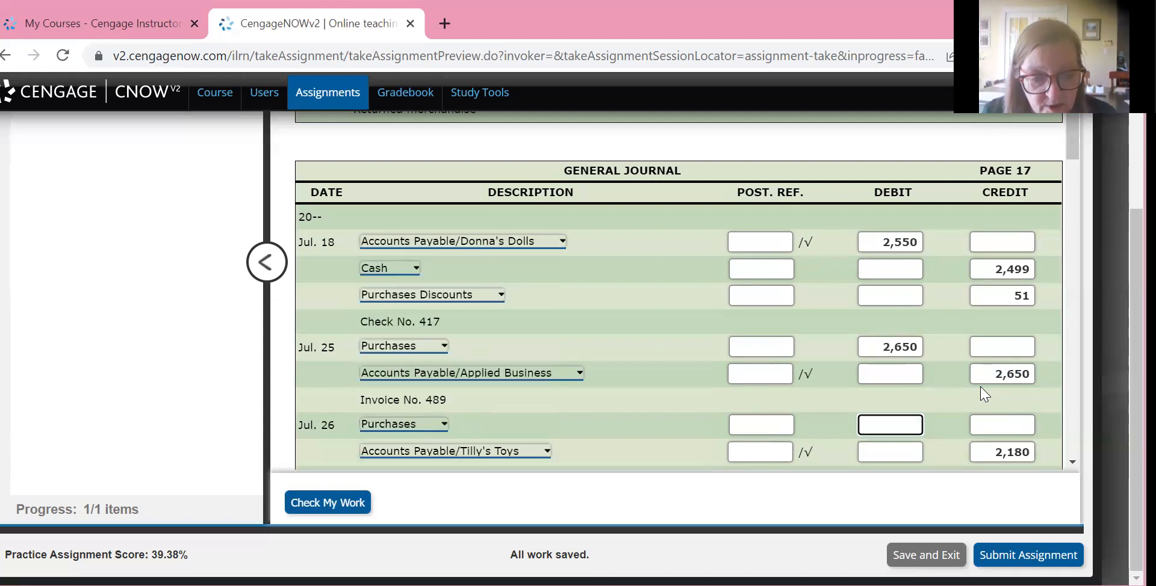
text(2180)
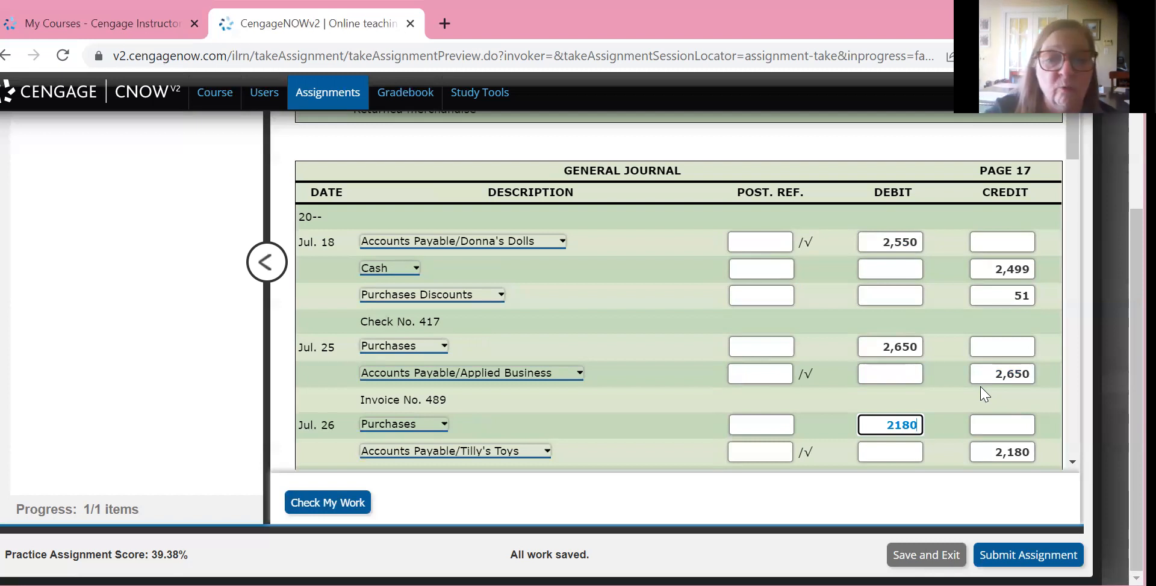
Debit Purchases 3,560 on the first line of the July 29 Invoice No. 883 entry
scroll(984, 394, down, 4)
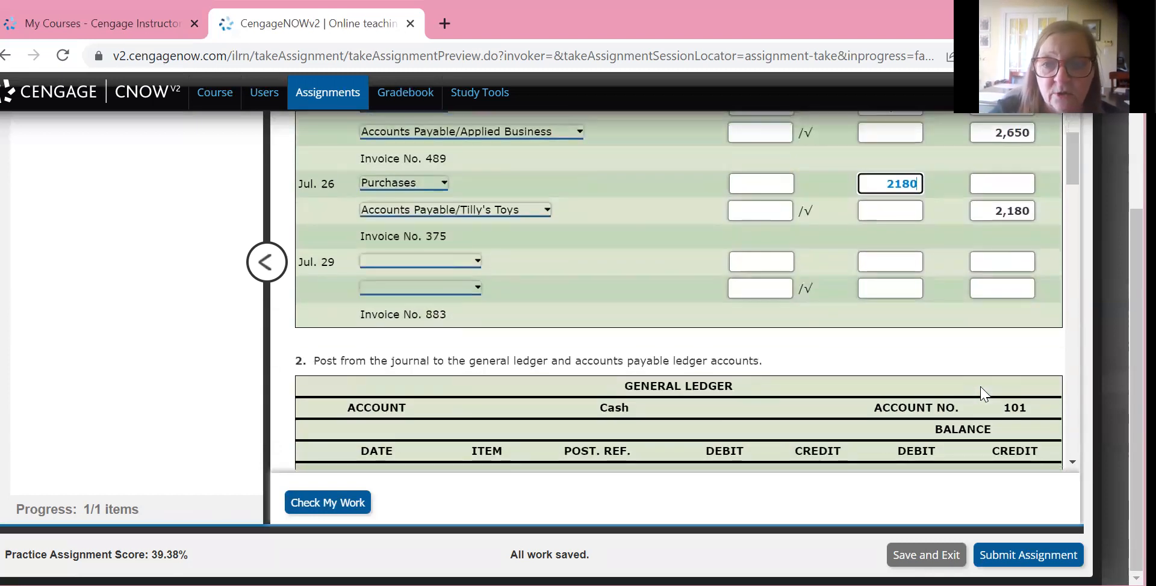
key(Down)
key(Down)
text(3560)
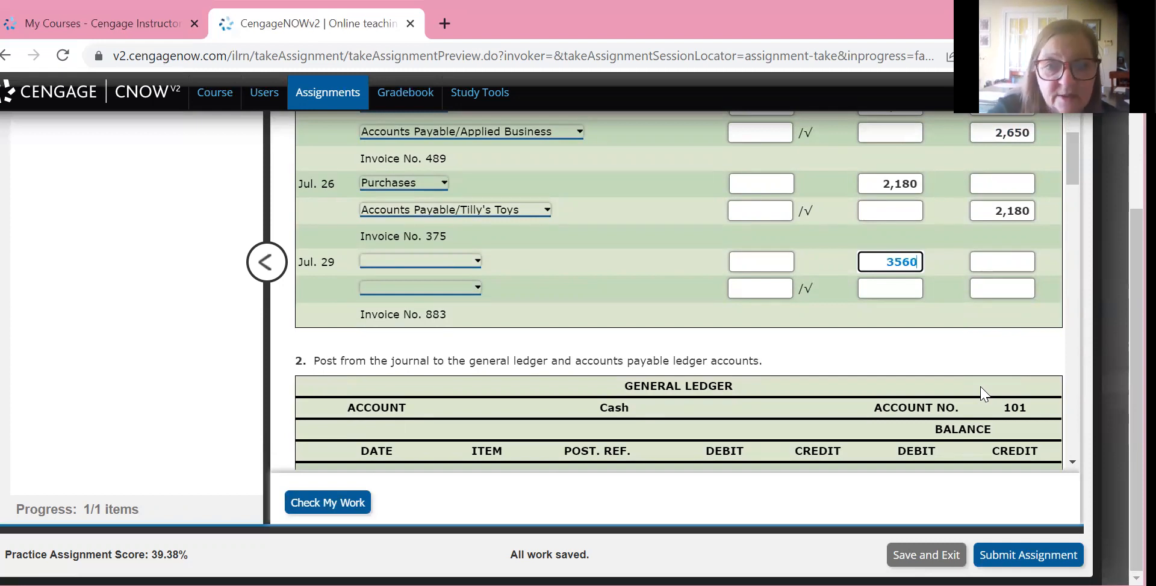
key(shift+Tab)
key(shift+Tab)
key(alt+Down)
key(p)
key(Return)
Credit Accounts Payable/Scheer & Company 3,560 on the second line of the July 29 entry
key(Tab)
key(Tab)
key(Tab)
key(Tab)
key(Tab)
key(Tab)
key(Tab)
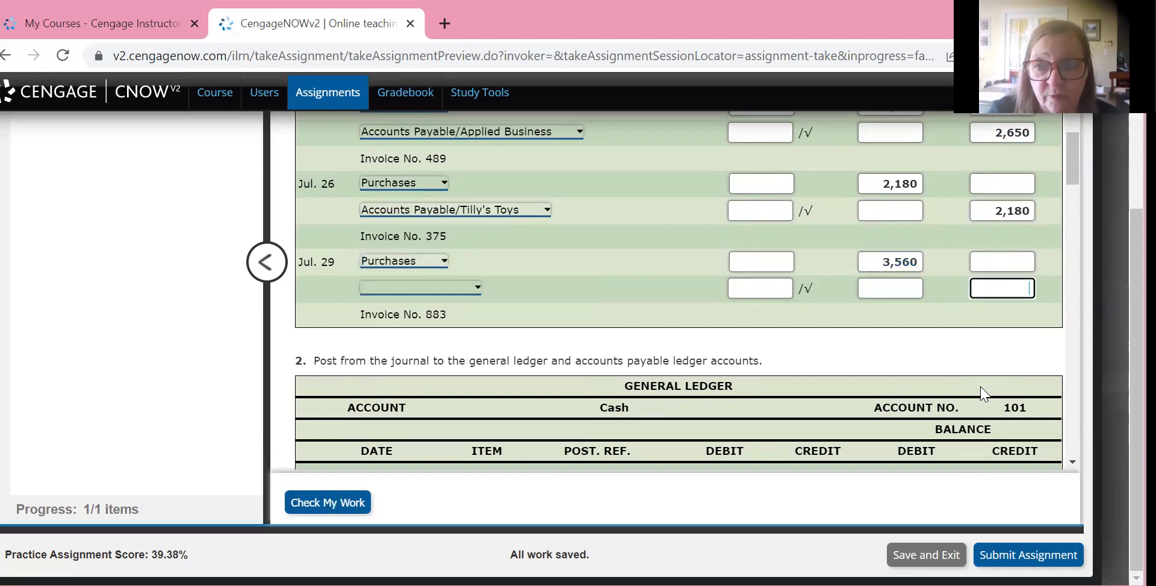
text(3560)
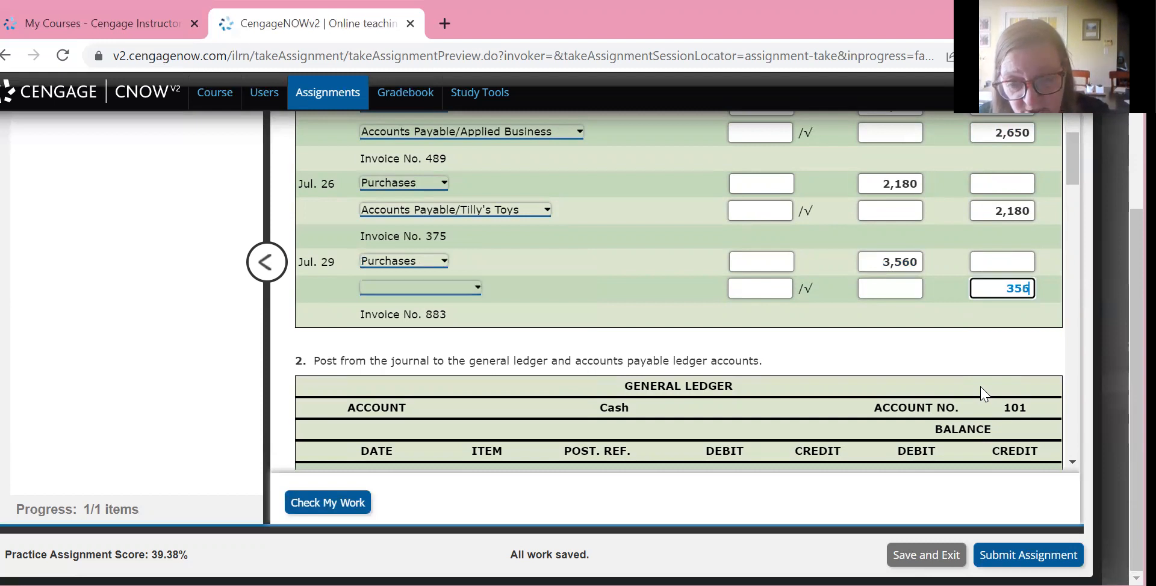
key(Tab)
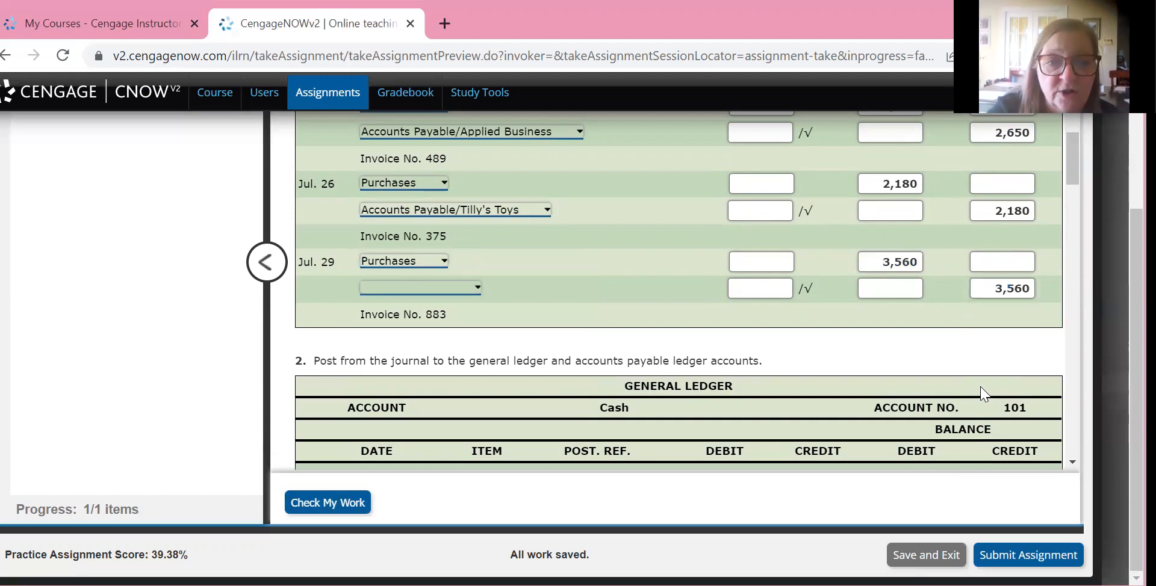
key(space)
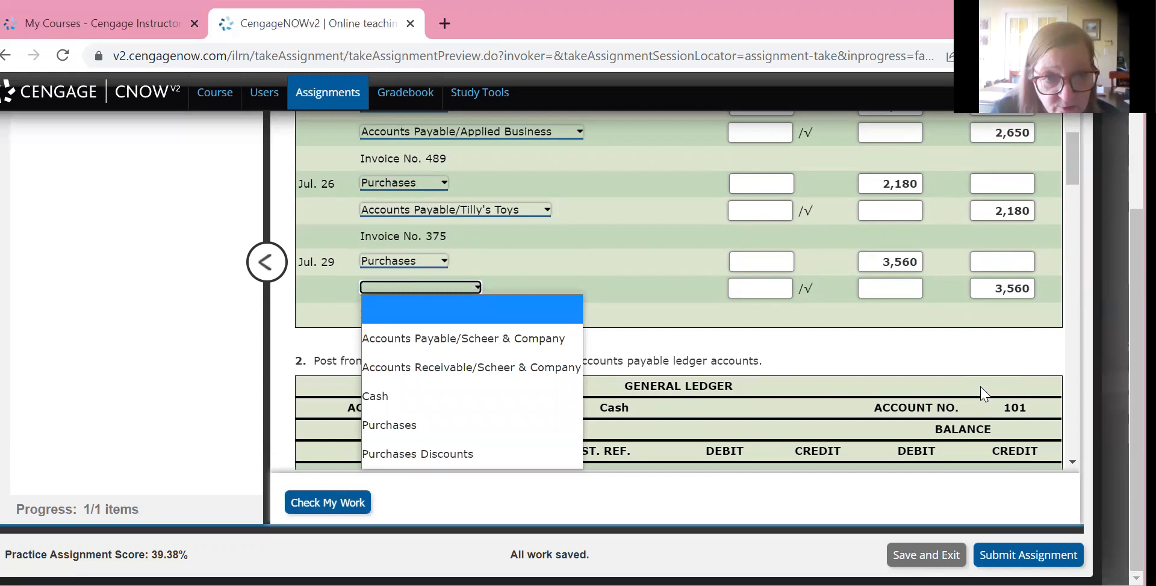
key(Down)
key(Return)
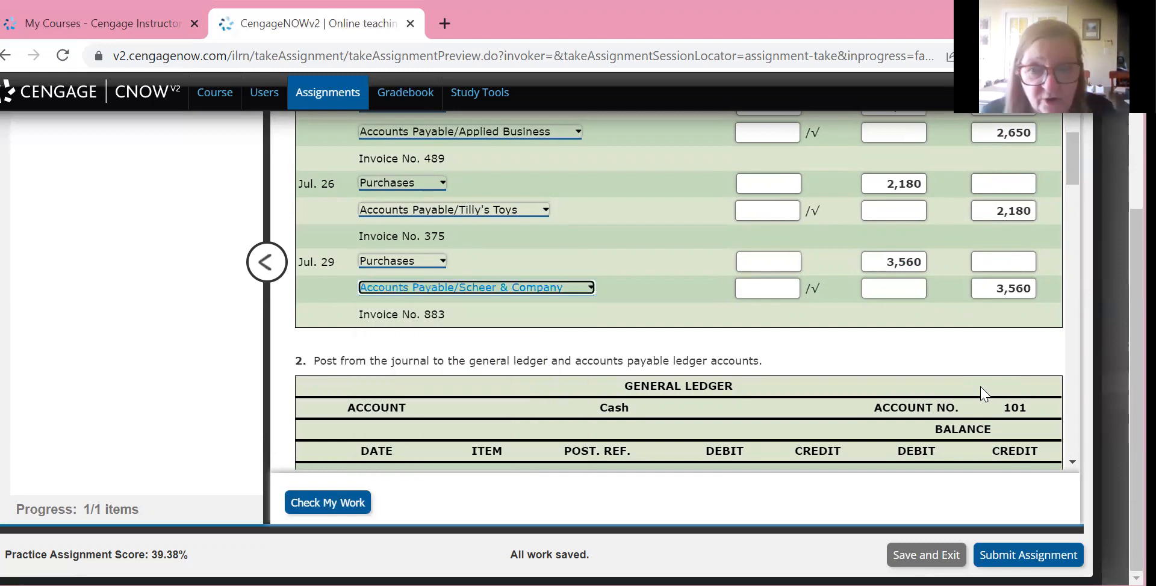
Have the work checked and review the marks on the journal entries of pages 16 and 17
key(Return)
scroll(982, 394, up, 20)
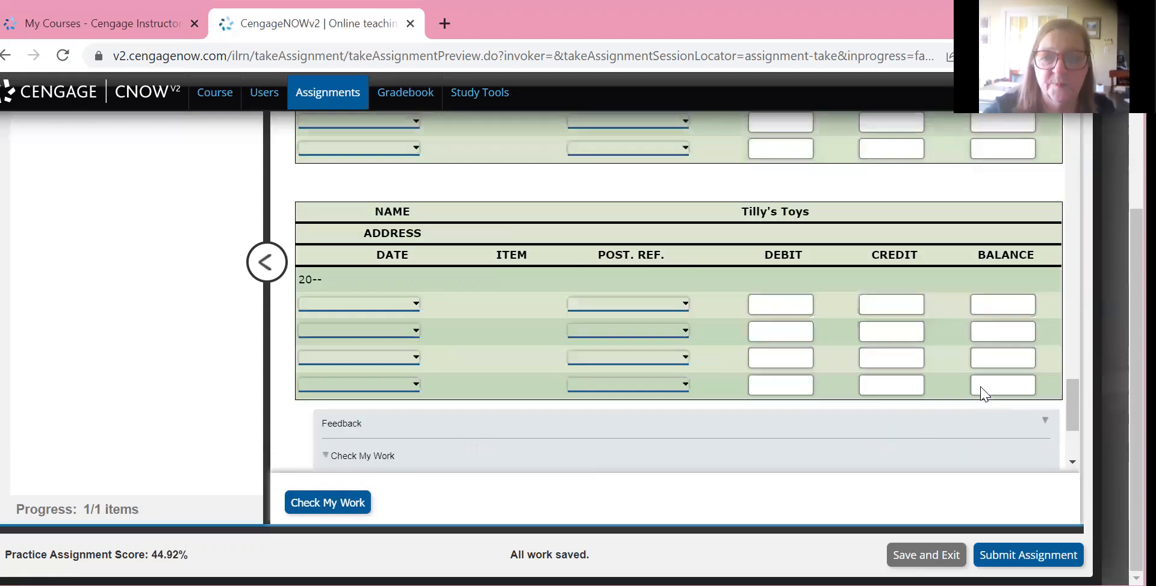
scroll(981, 394, down, 10)
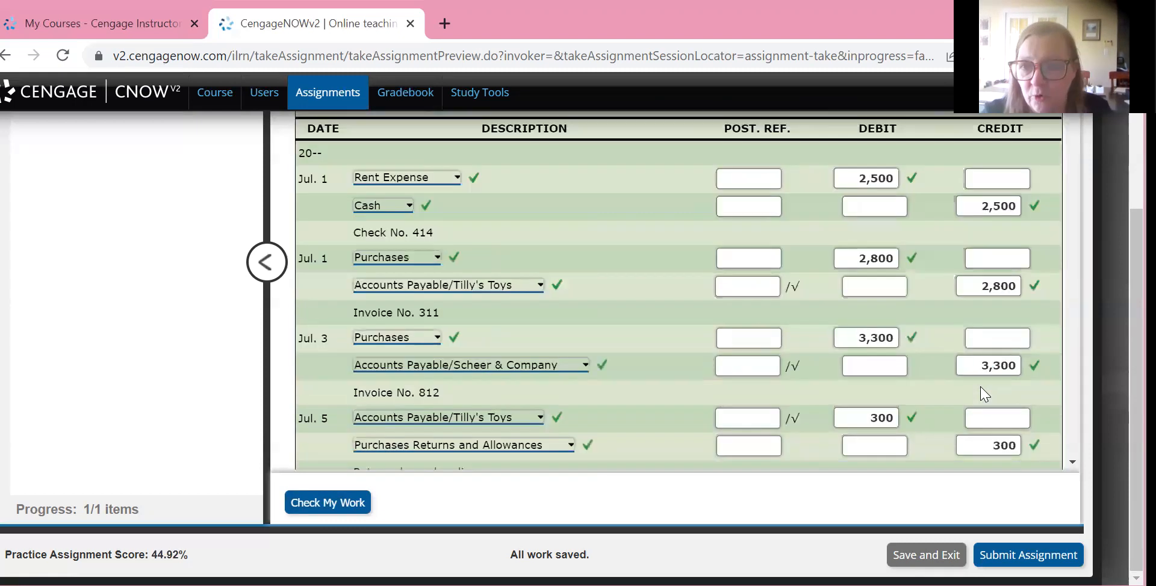
scroll(982, 395, down, 5)
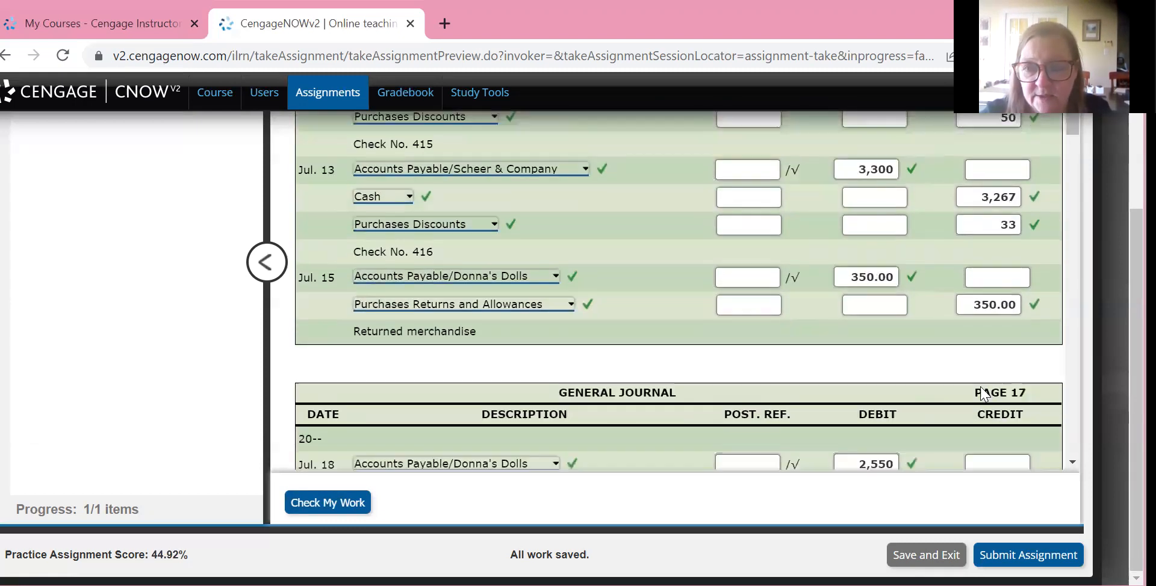
scroll(985, 394, down, 4)
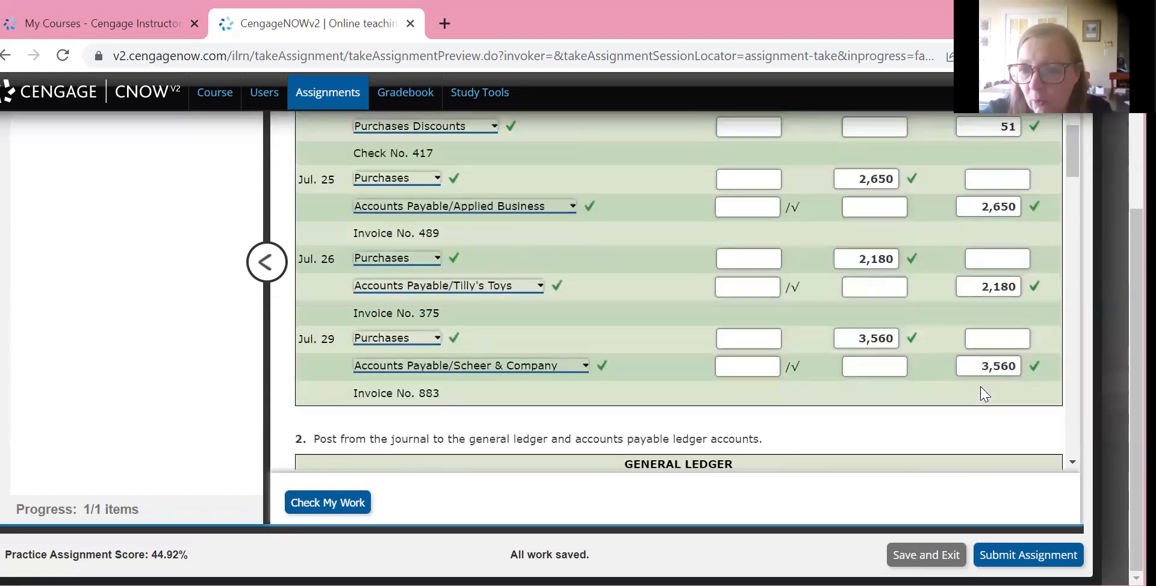
scroll(985, 395, up, 4)
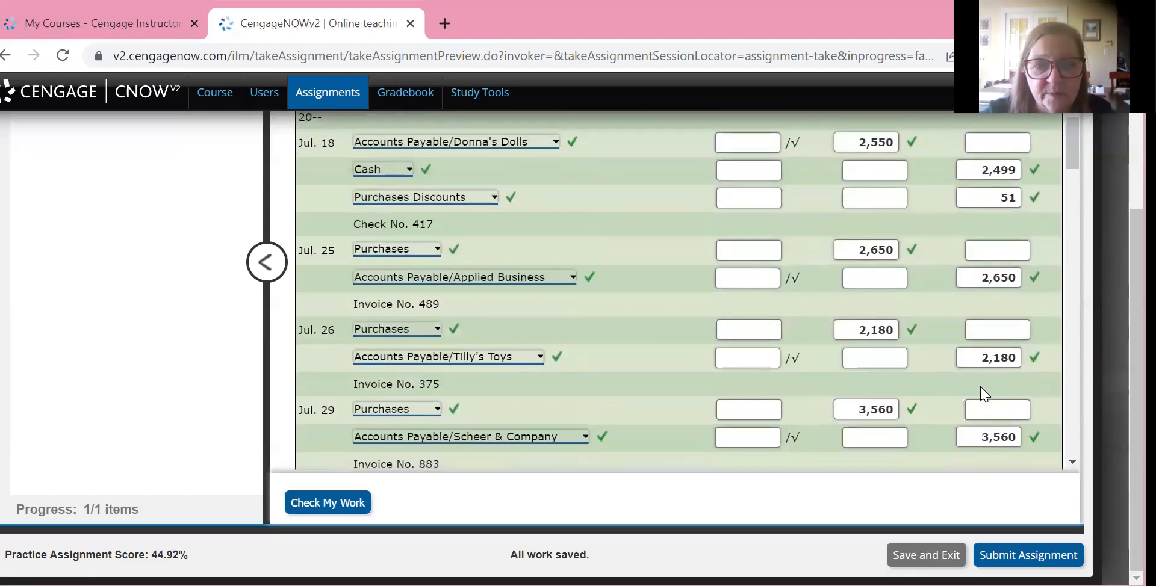
scroll(984, 394, up, 10)
scroll(985, 394, down, 12)
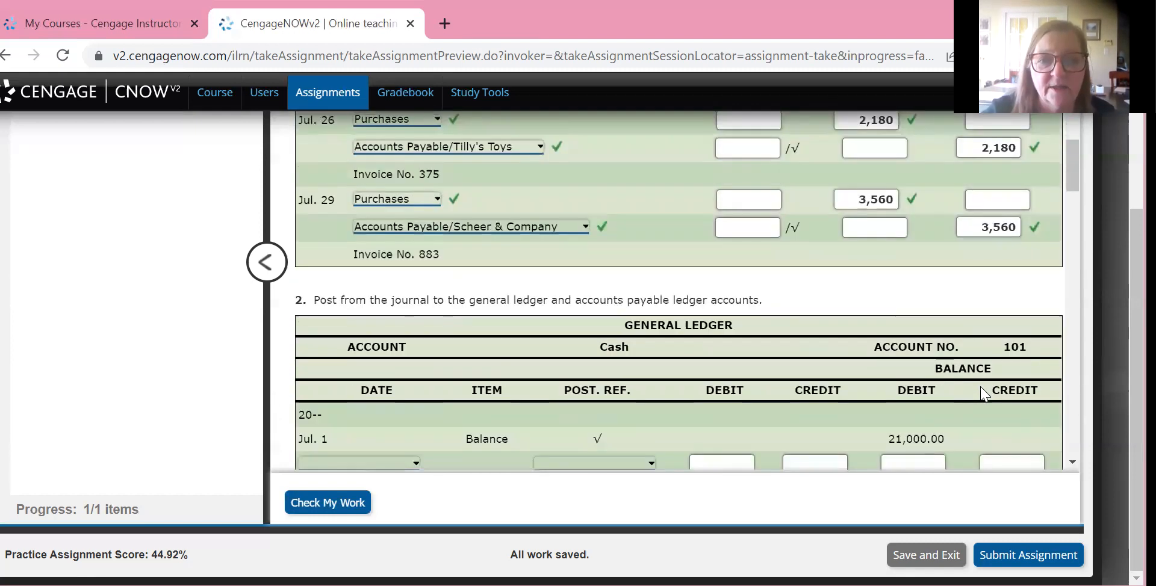
Look over the transaction list, the checked entries on journal page 16 and the blank accounts payable ledger accounts
scroll(985, 394, up, 12)
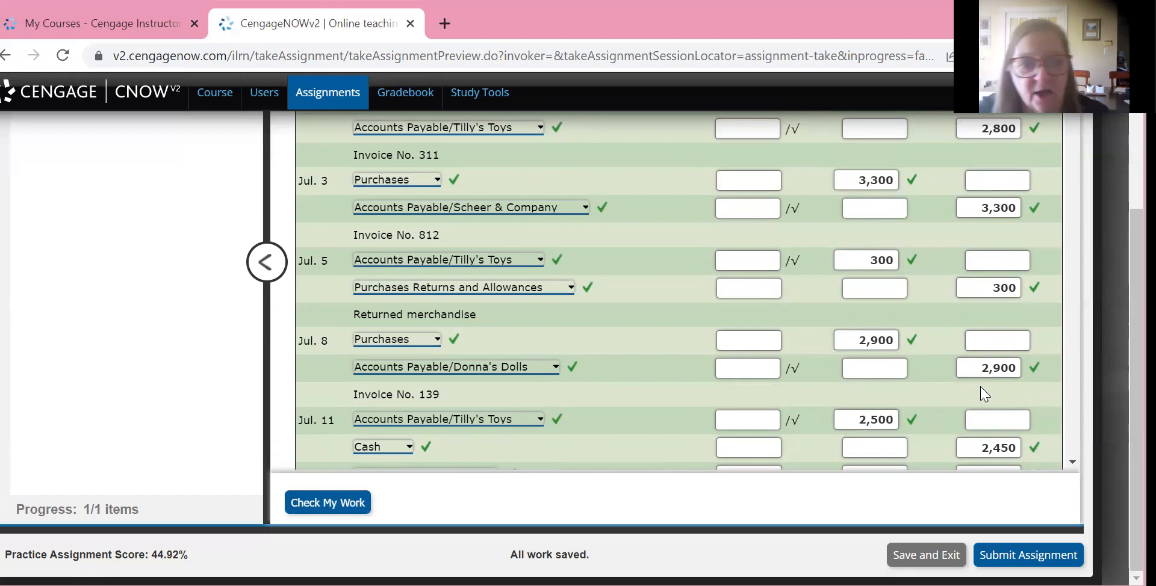
scroll(985, 394, up, 10)
scroll(984, 394, down, 3)
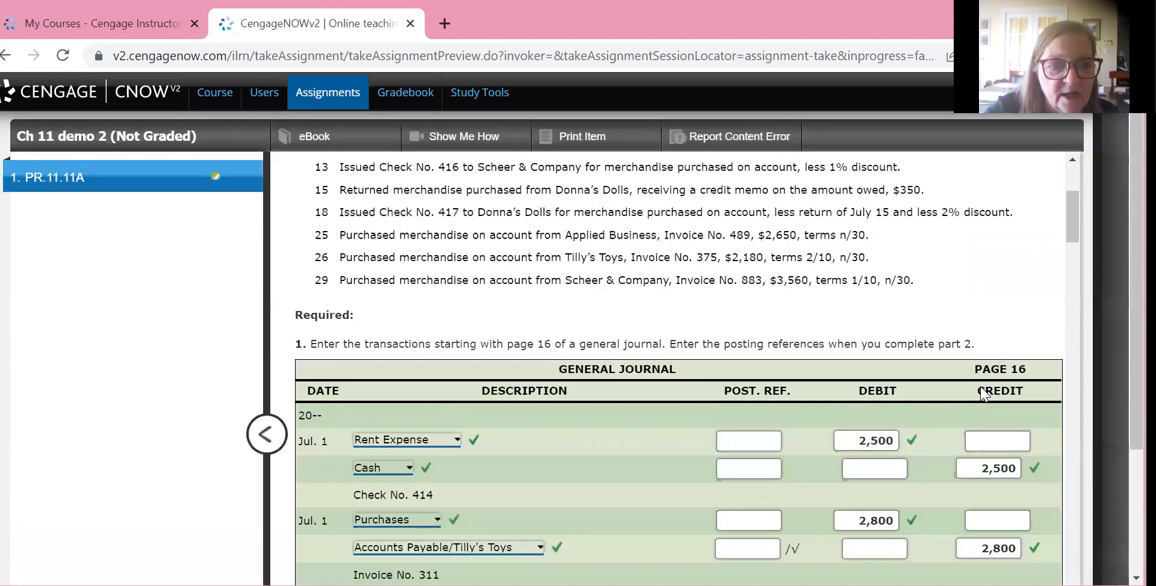
scroll(983, 394, down, 3)
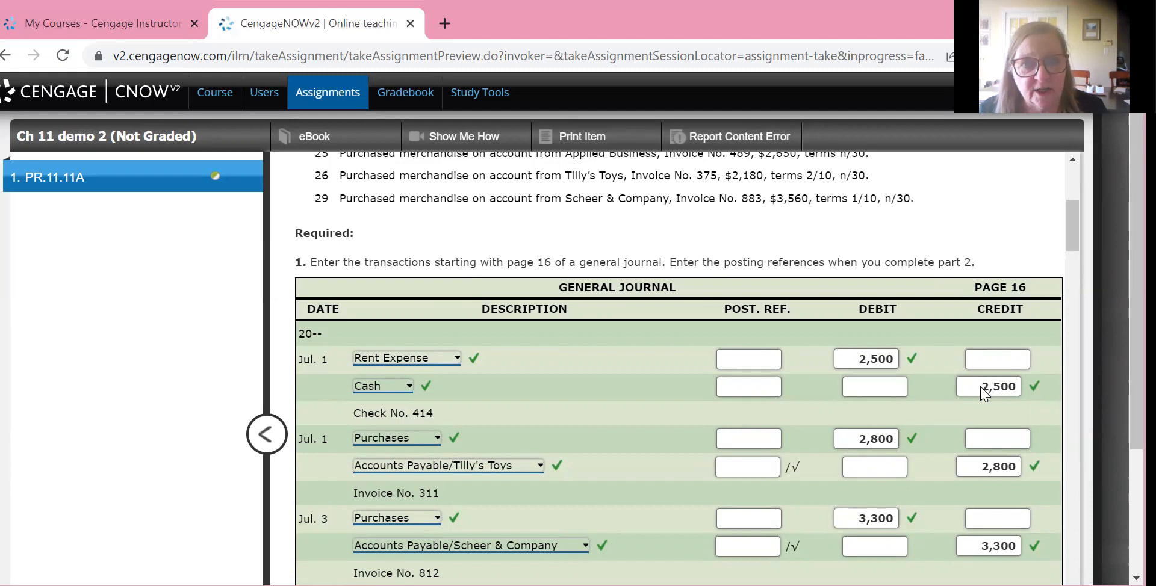
scroll(984, 394, down, 2)
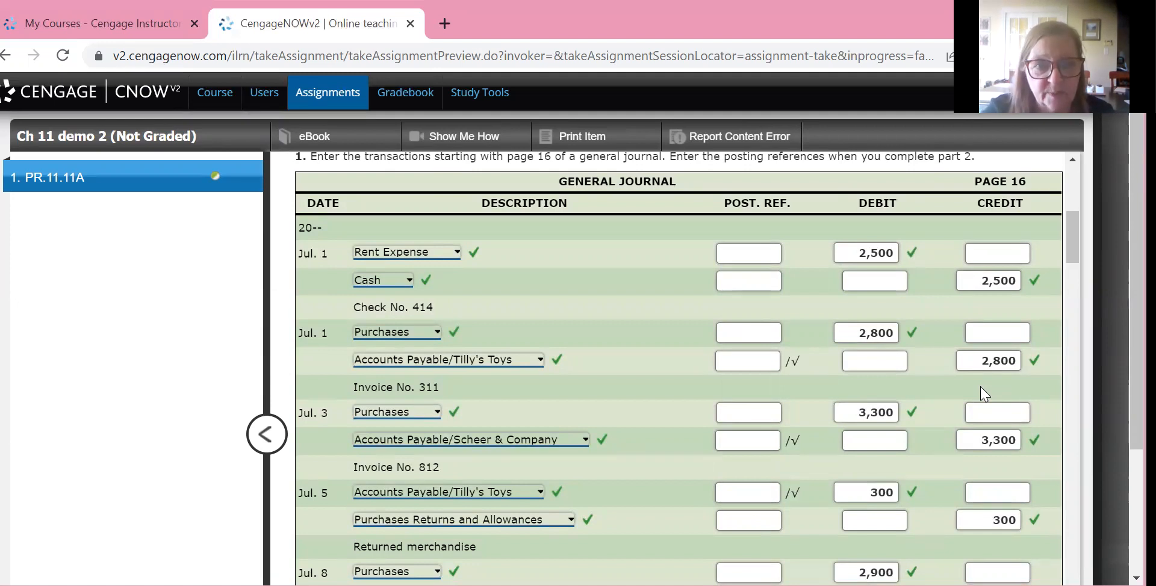
scroll(984, 395, down, 1)
scroll(985, 394, down, 5)
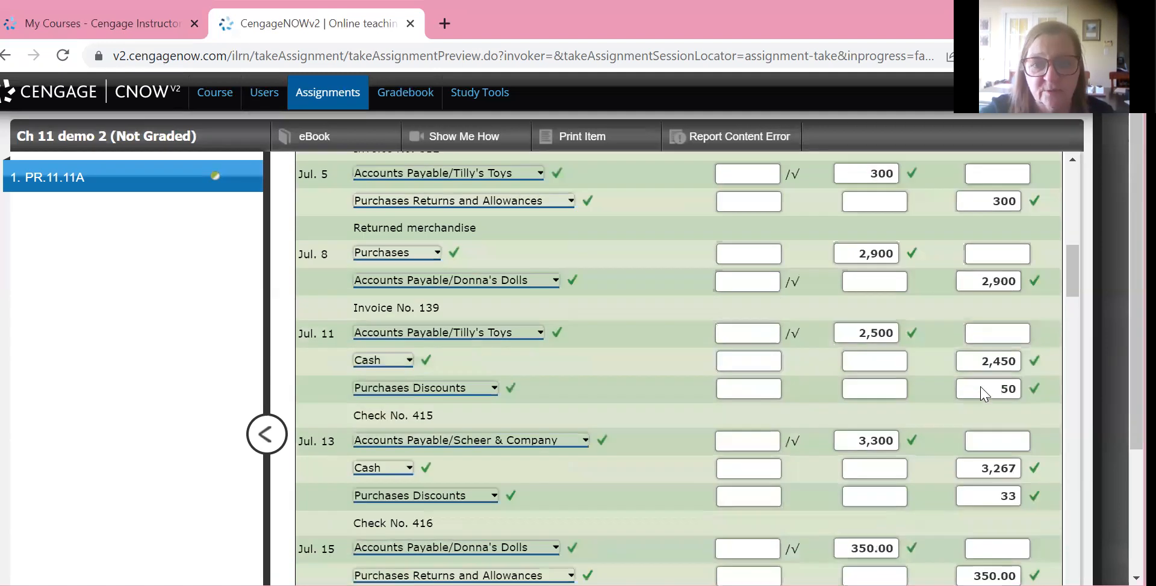
scroll(985, 394, down, 15)
scroll(985, 395, up, 4)
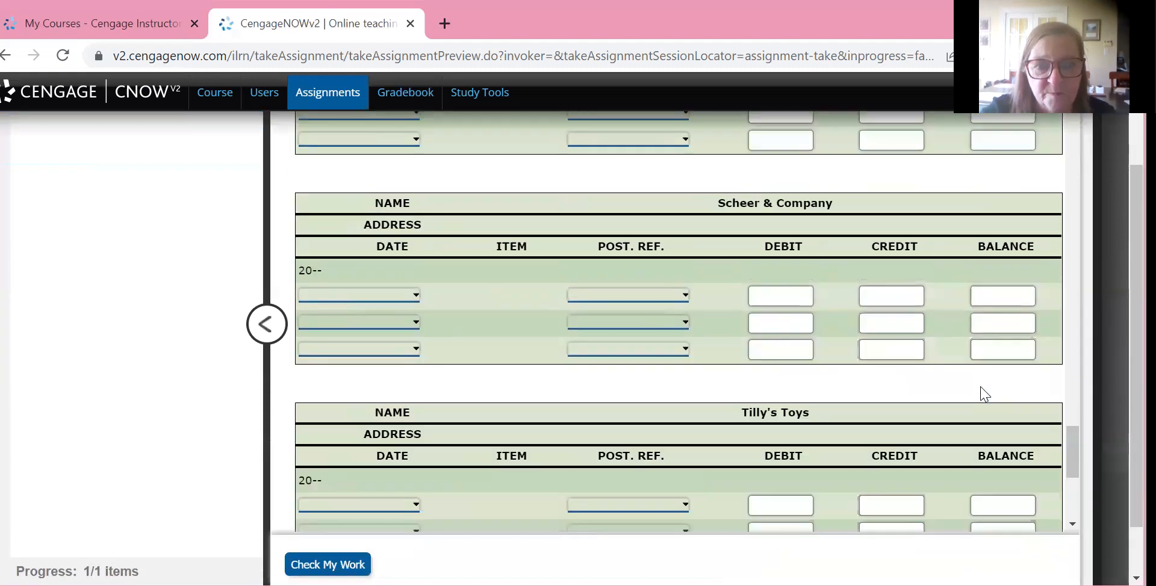
Enter a 2,500 debit with posting reference J16 on the first line of the Rent Expense ledger account
scroll(984, 394, up, 11)
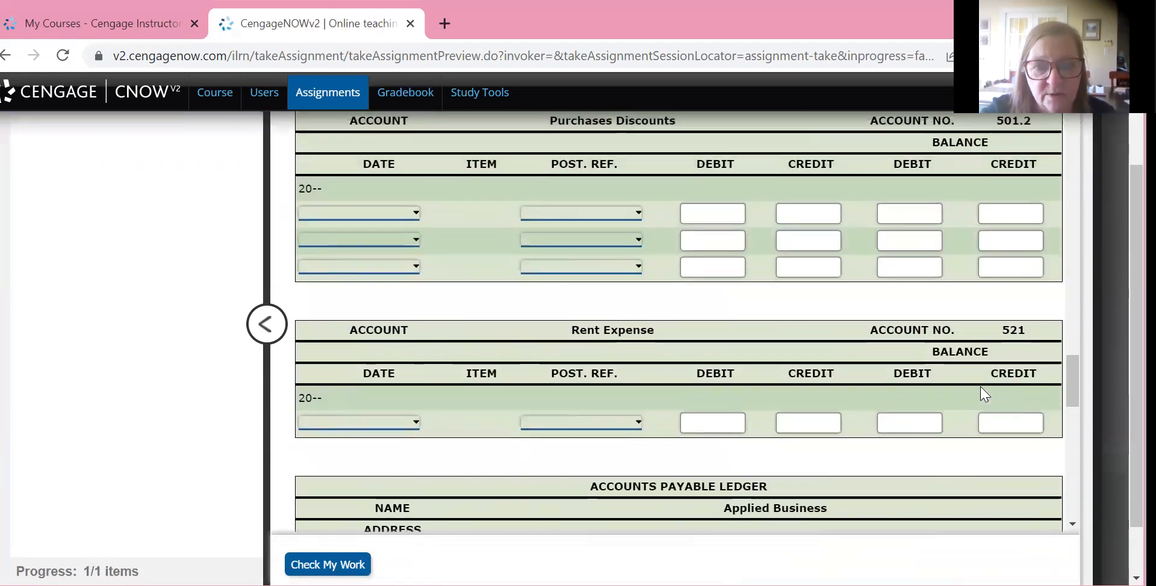
key(Tab)
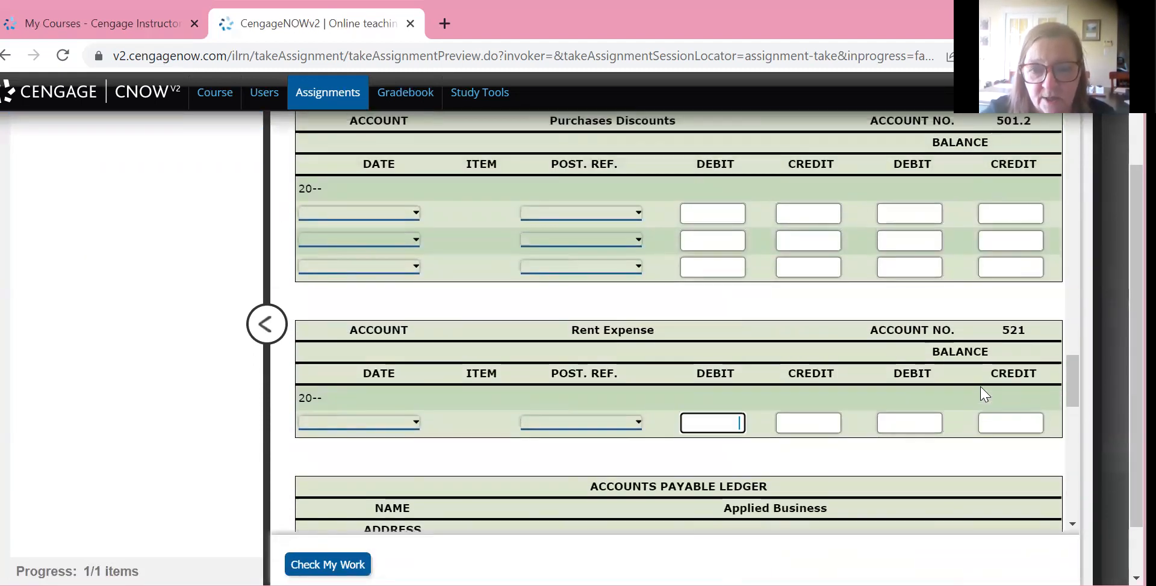
text(2500)
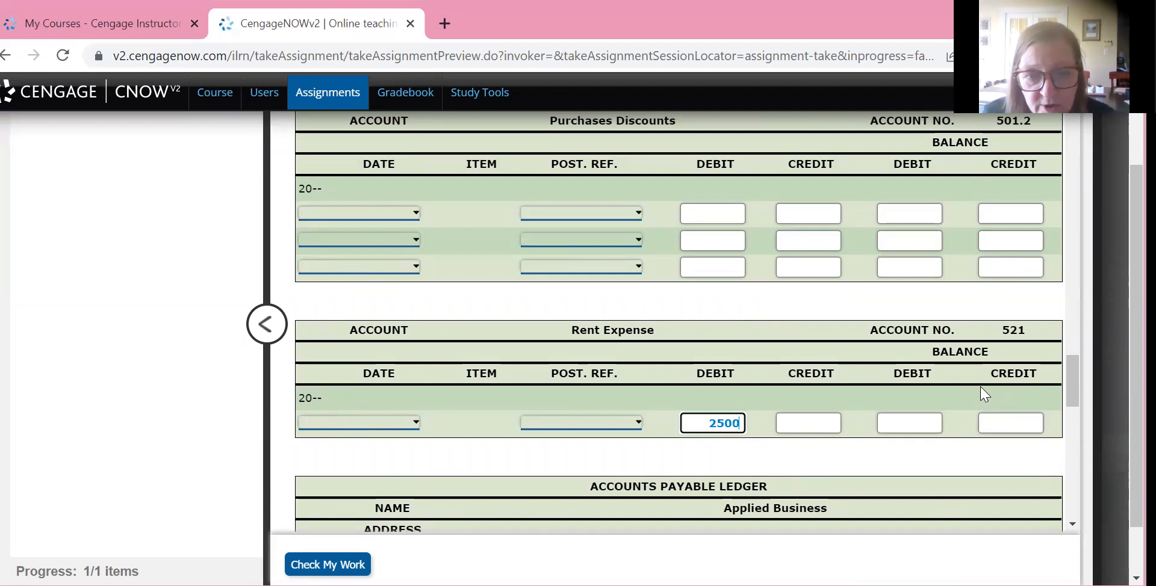
key(shift+Tab)
key(space)
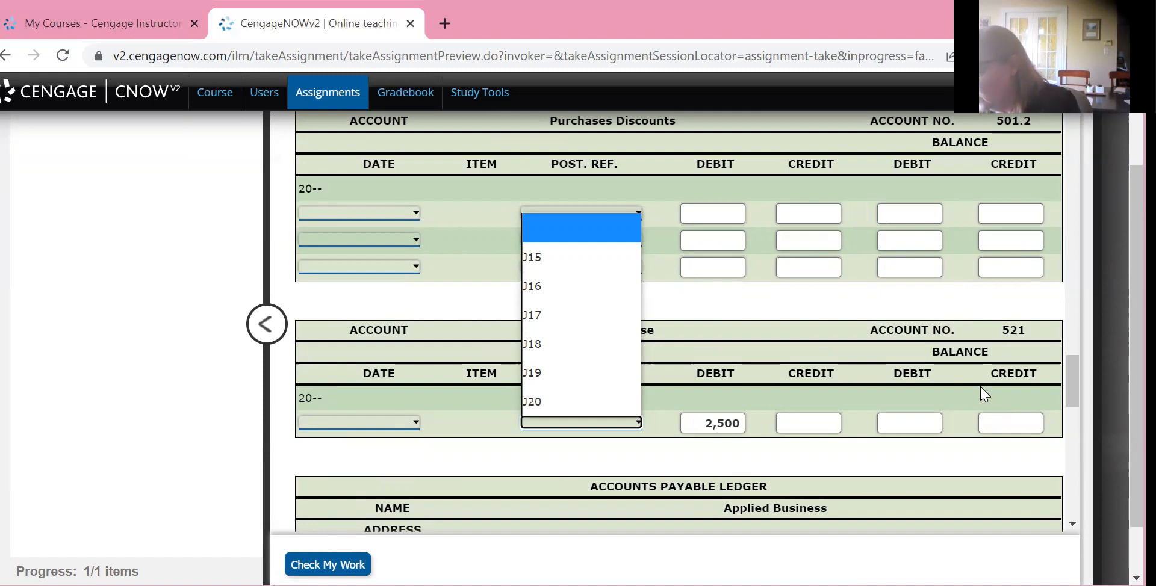
key(Down)
key(Down)
key(Return)
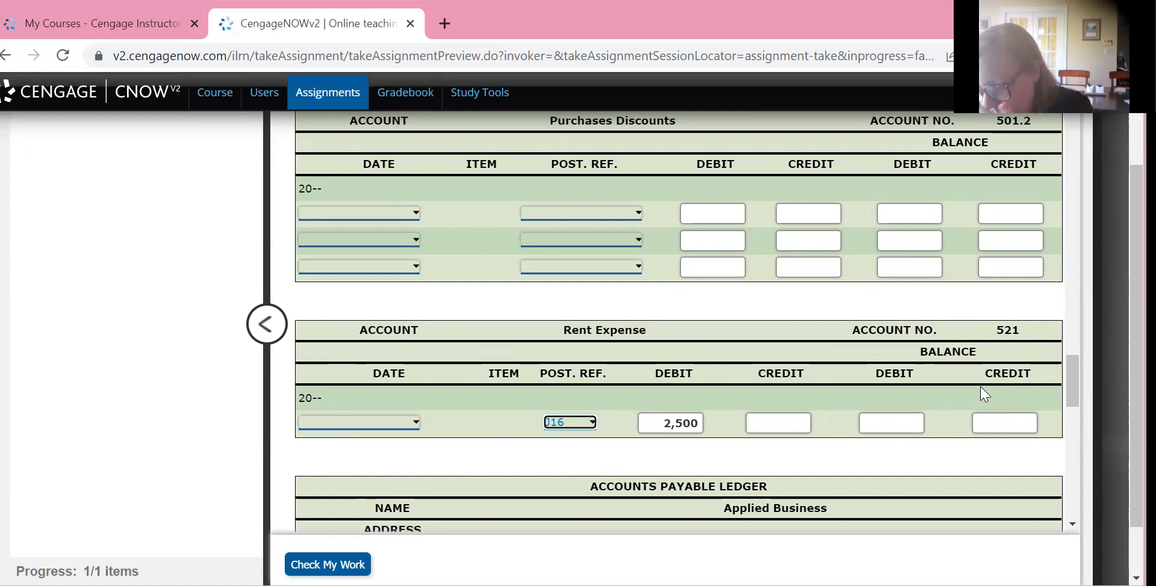
Date the Rent Expense ledger line Jul. 1 and enter a debit balance of 2,500
key(shift+Tab)
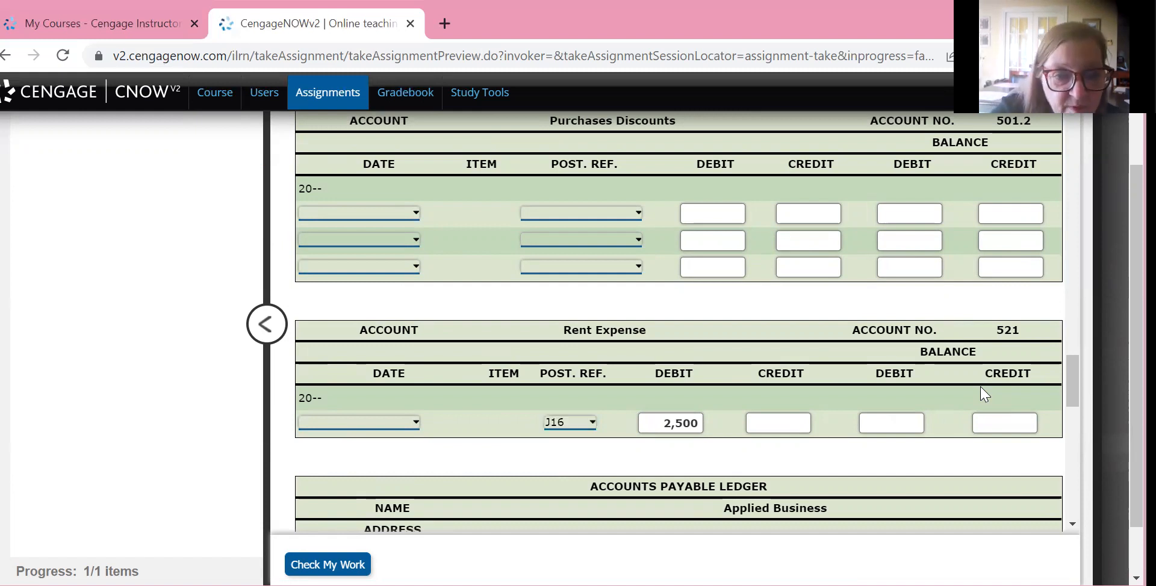
key(space)
key(Down)
key(Return)
key(Tab)
key(Tab)
key(Tab)
key(Tab)
text(2500)
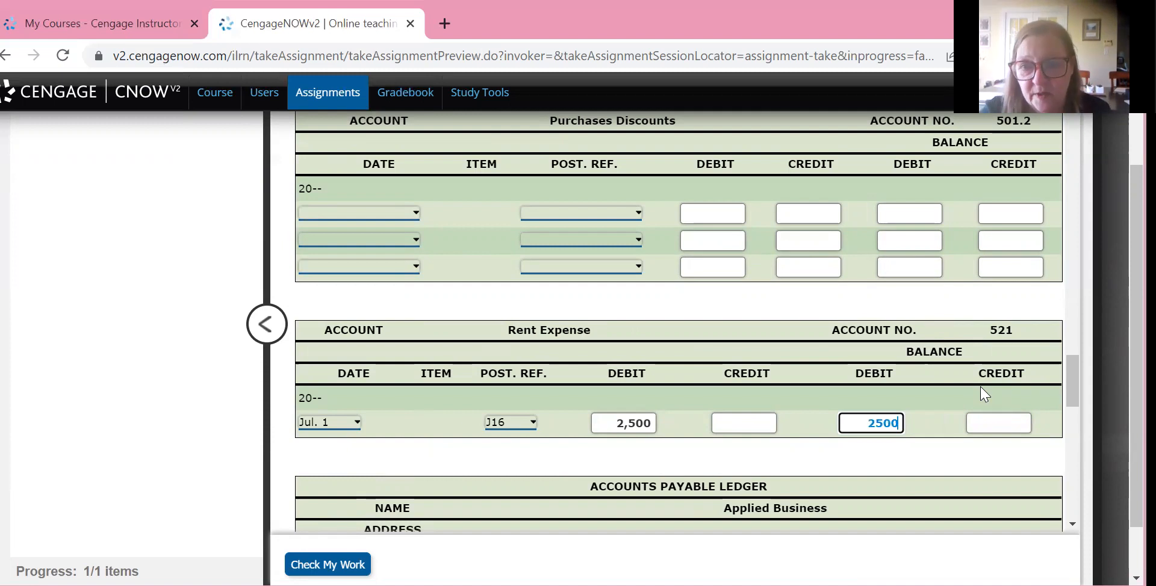
Look over the July entries on journal page 16 and the general ledger accounts they are posted to
scroll(984, 394, up, 15)
scroll(984, 394, down, 8)
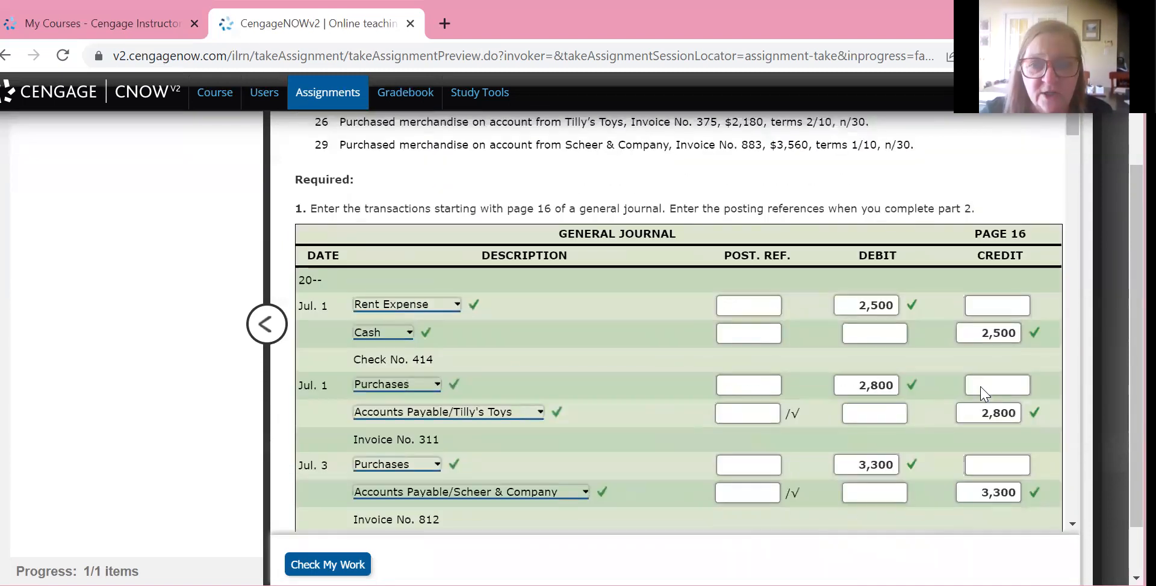
scroll(984, 394, up, 1)
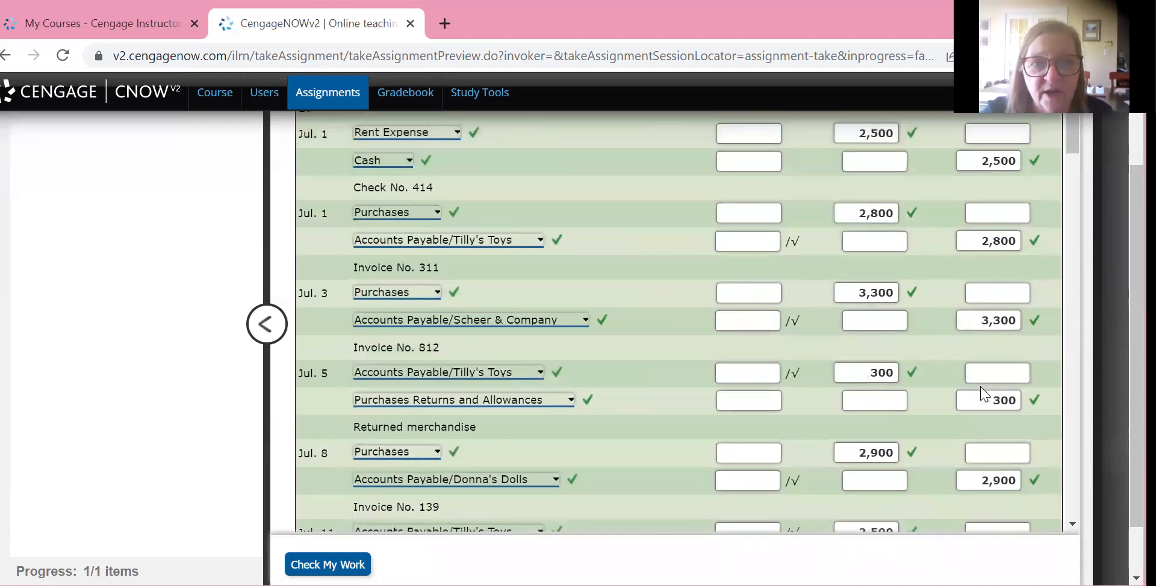
scroll(983, 395, down, 10)
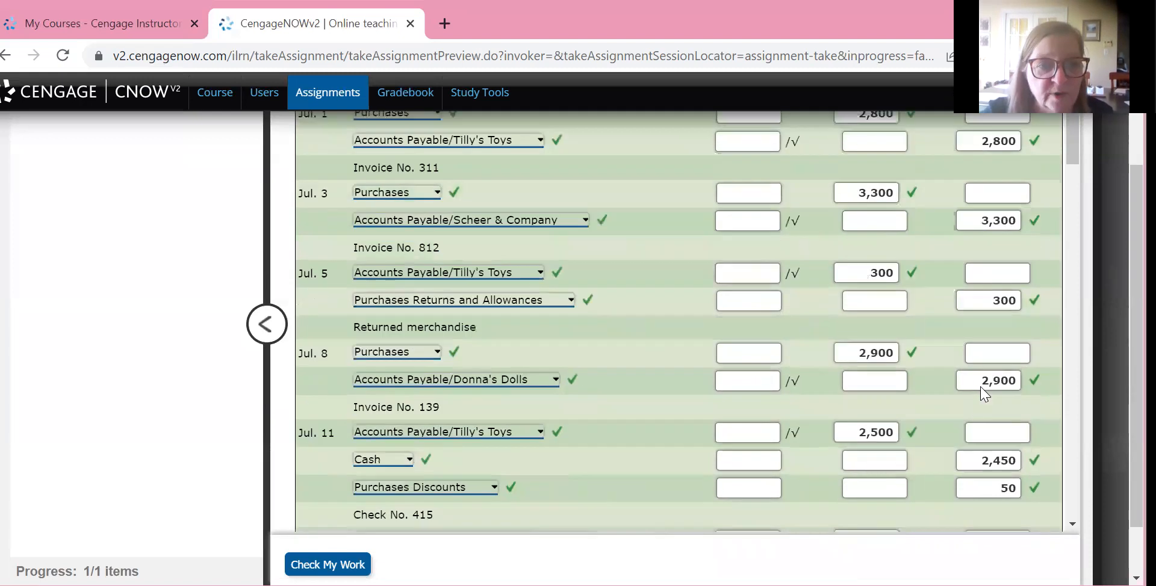
scroll(983, 394, down, 15)
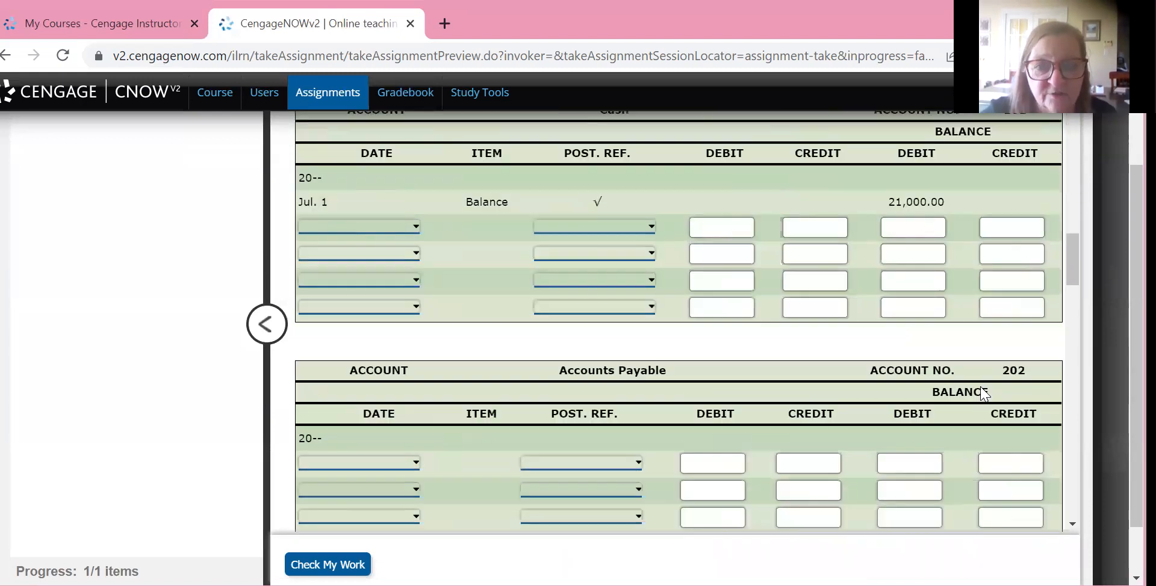
scroll(984, 394, down, 12)
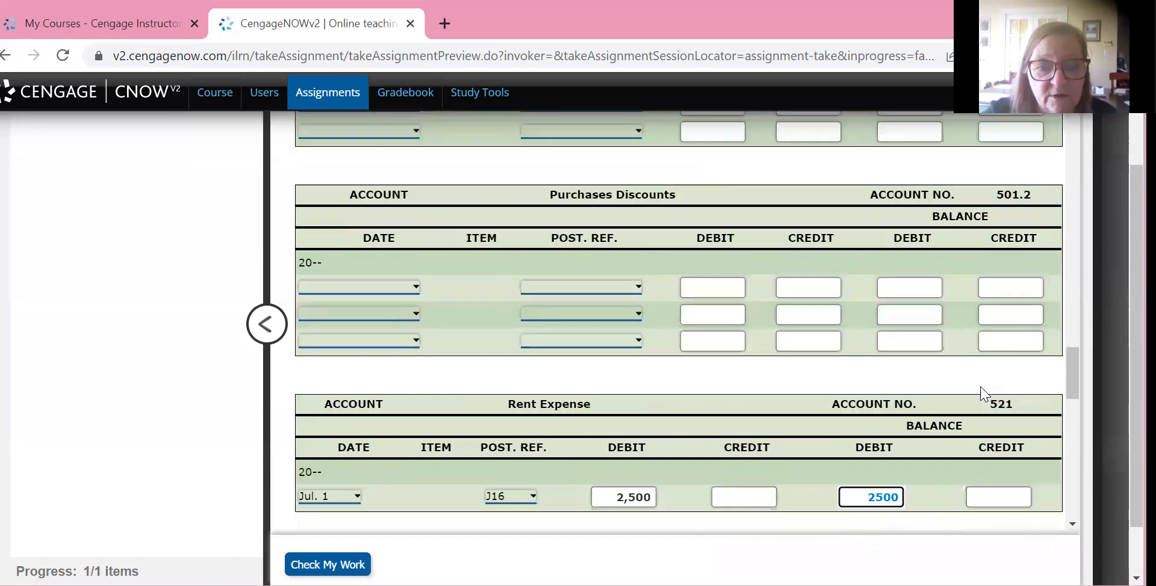
scroll(983, 394, up, 12)
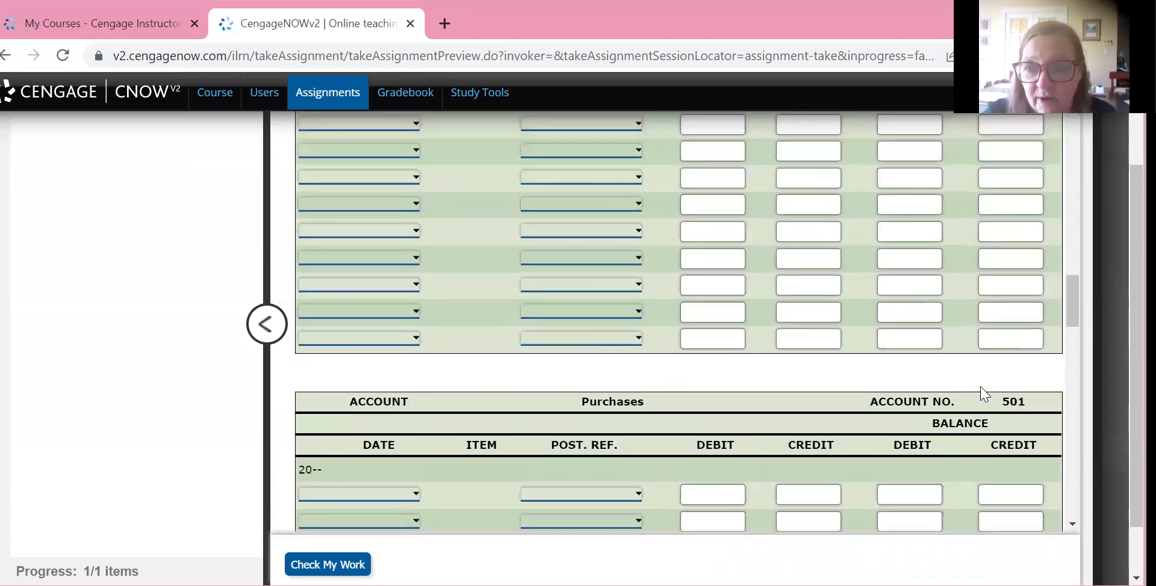
scroll(984, 394, up, 5)
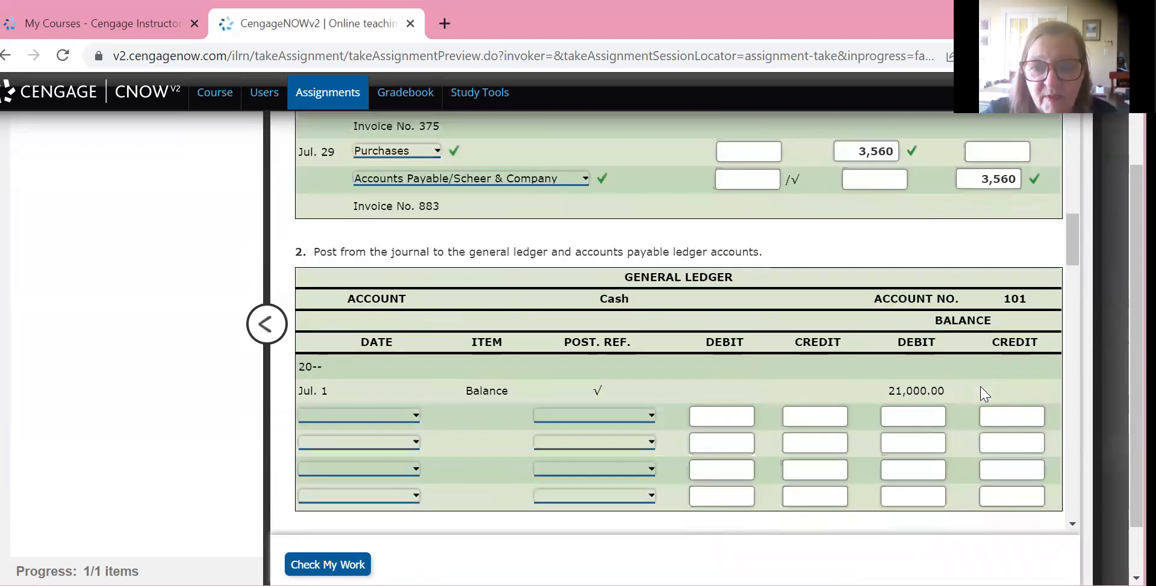
scroll(983, 394, down, 2)
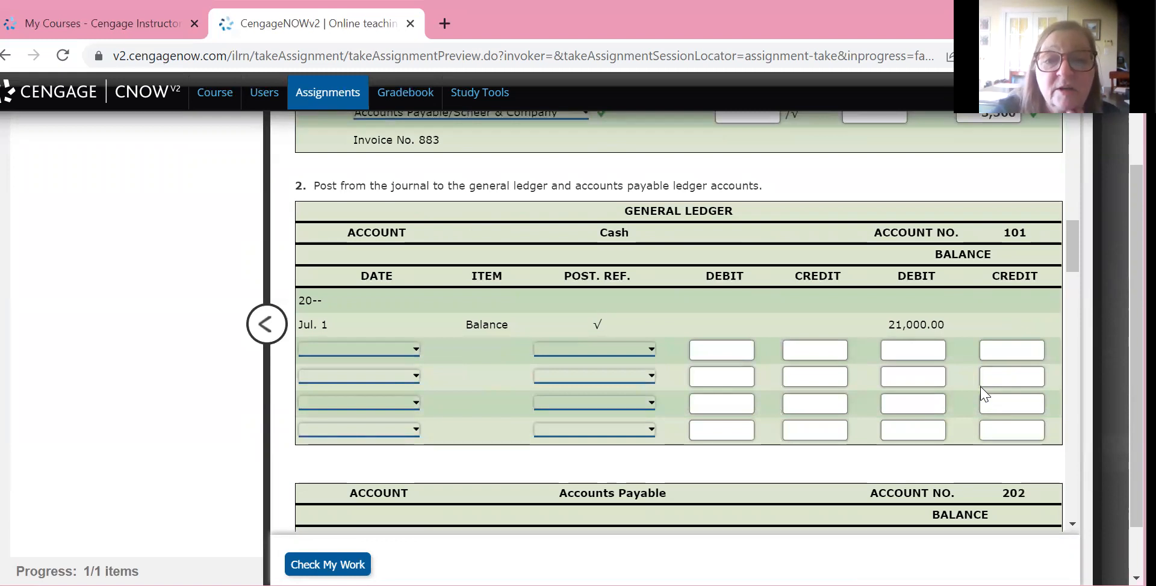
Post a 2,500 credit dated Jul. 1 with posting reference J16 below the opening balance of the Cash ledger account
click(595, 349)
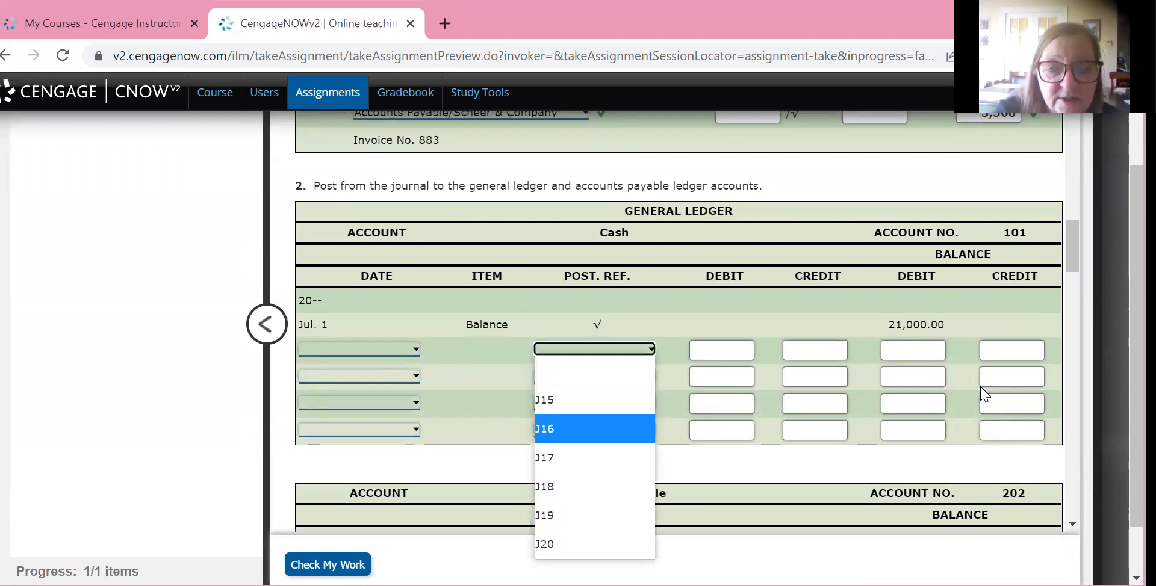
click(595, 429)
click(358, 349)
click(359, 400)
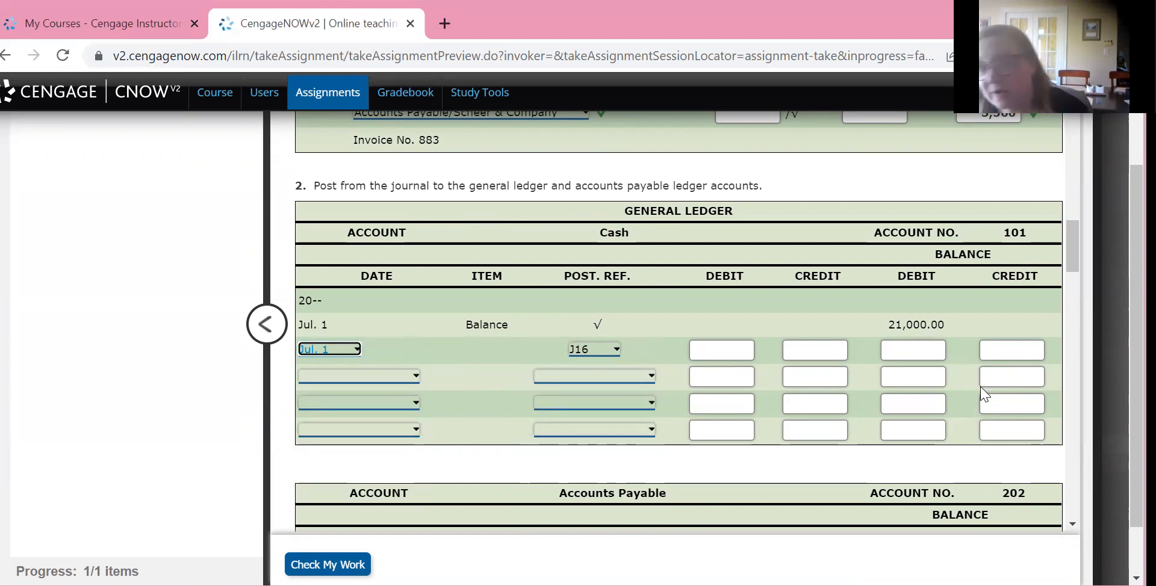
key(Tab)
key(Tab)
key(Tab)
text(2)
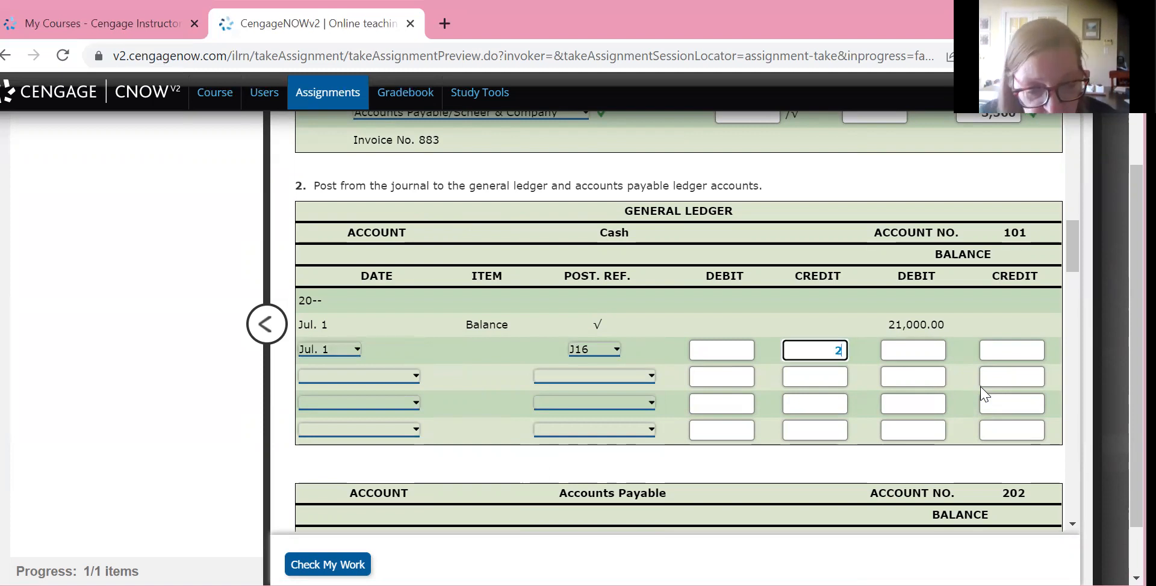
text(,500)
Enter 18,500.00 as the credit balance on the Jul. 1 posting line of the Cash ledger account
key(Tab)
key(Tab)
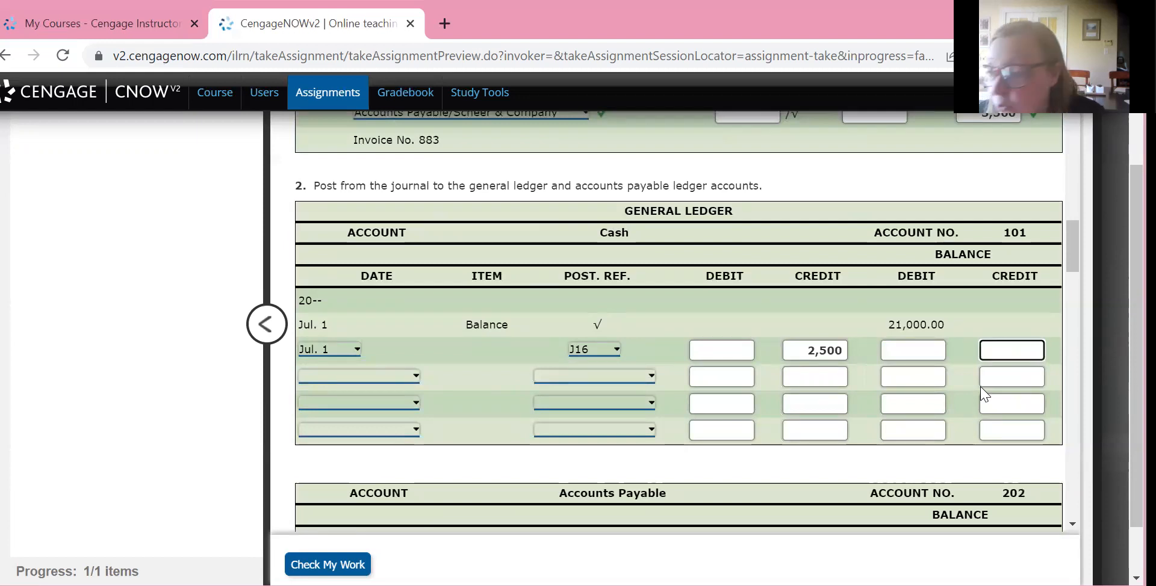
text(18500)
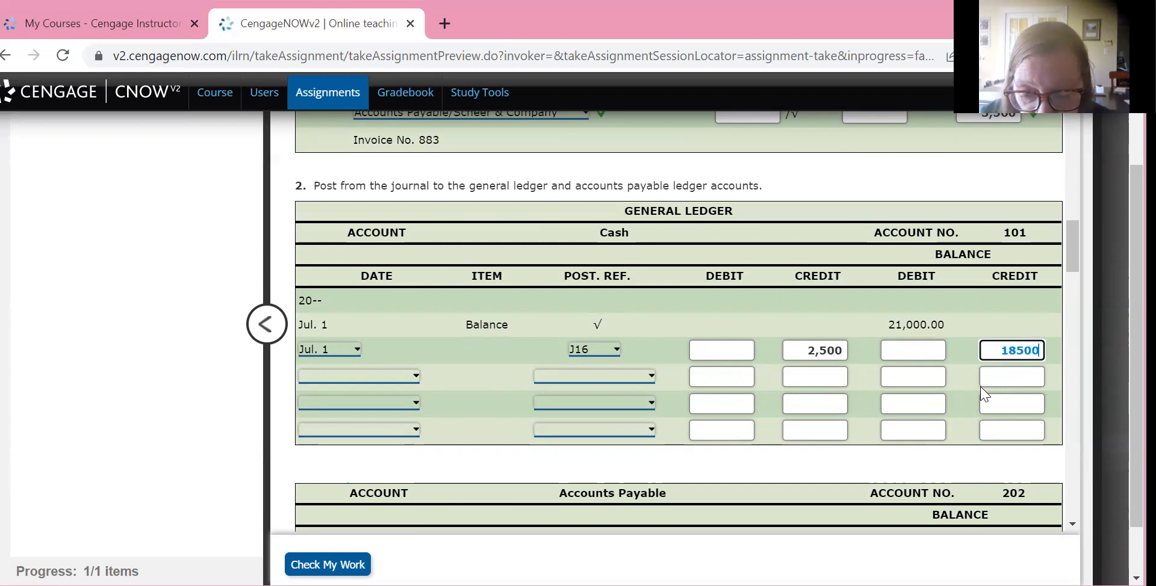
text(.00)
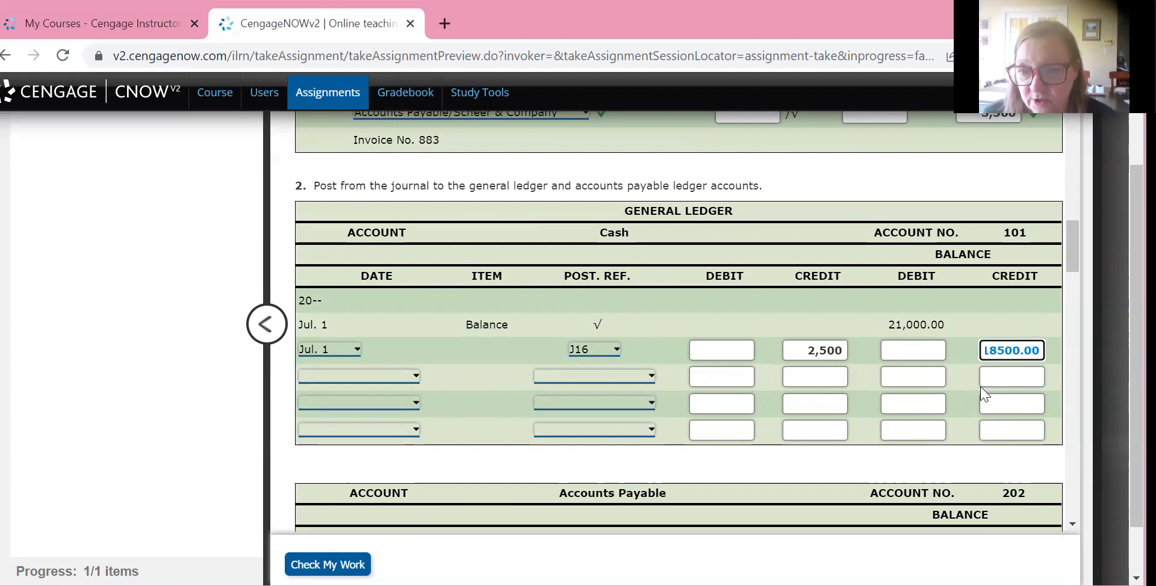
click(981, 389)
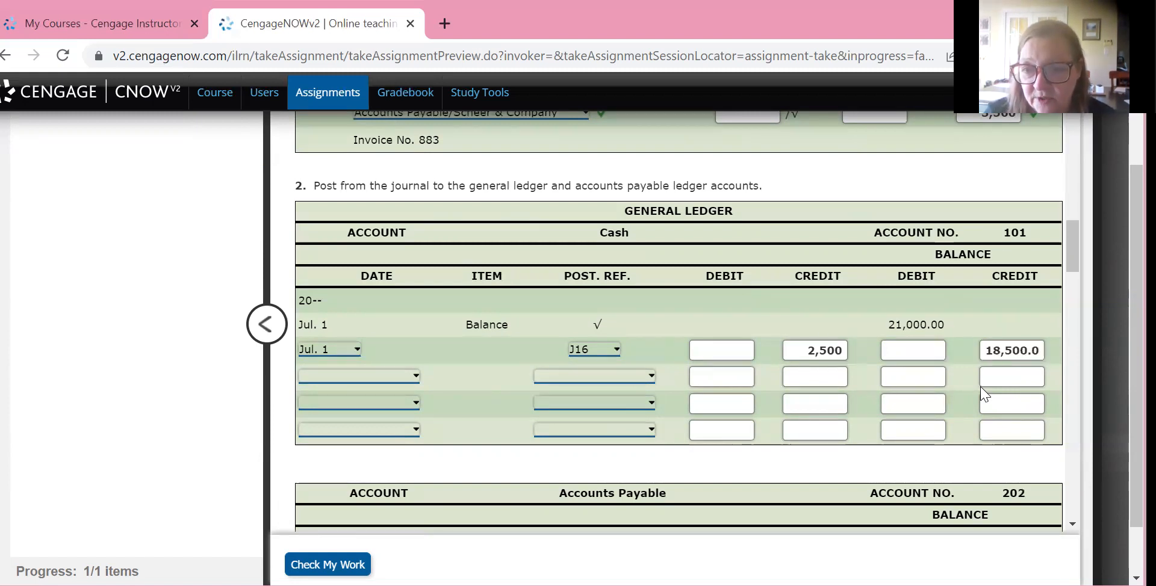
Rewrite the Jul. 1 credit amount in the Cash ledger account with two decimals as 2500.00
click(830, 356)
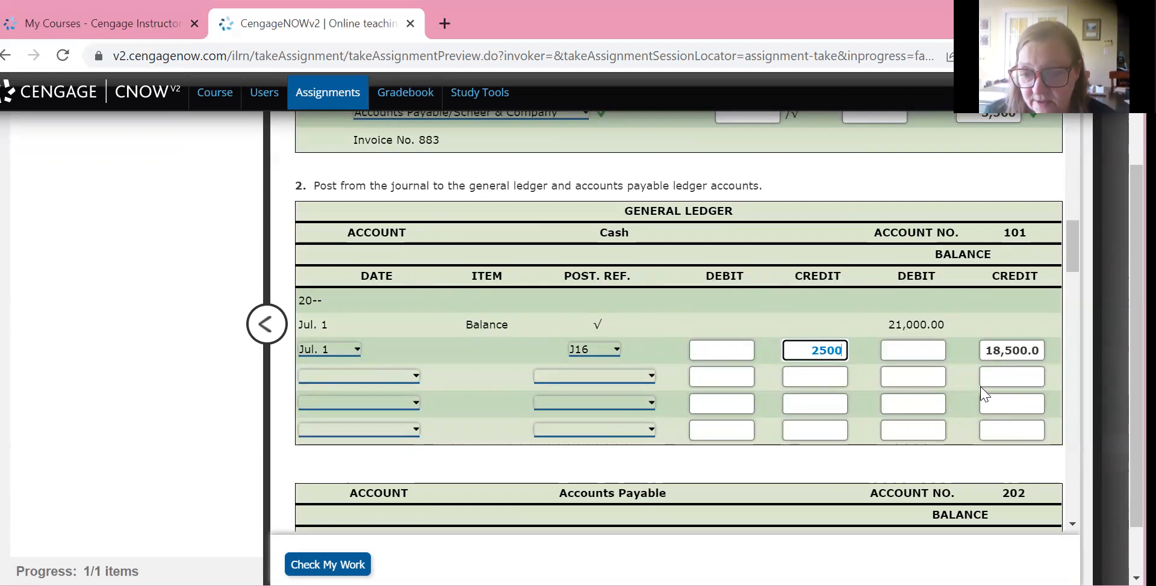
text(00)
key(BackSpace)
key(BackSpace)
text(.00)
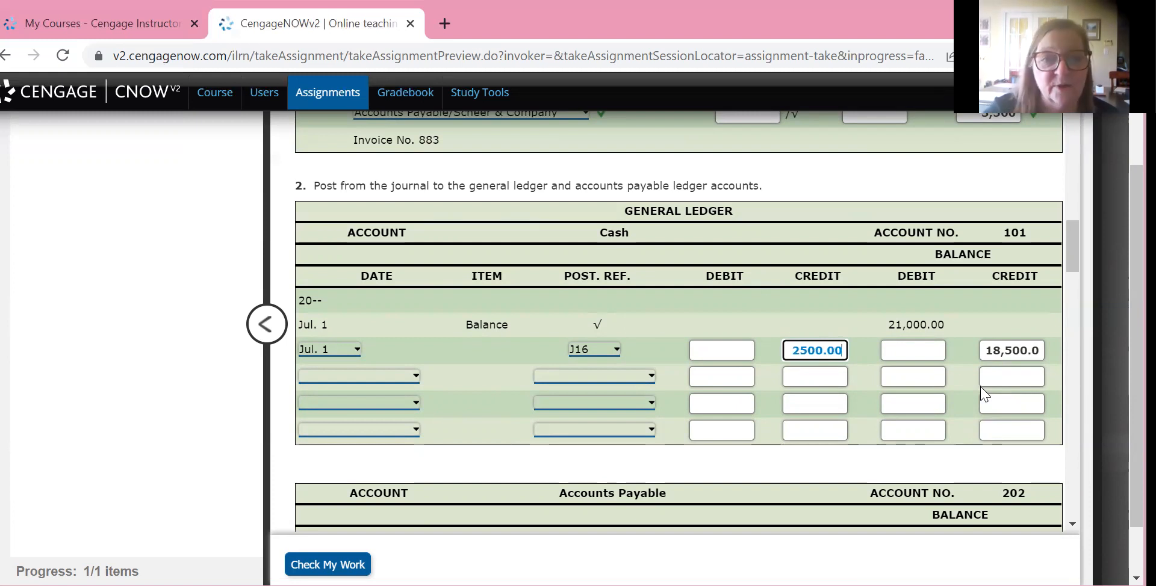
Enter posting references 521 for Rent Expense and 101 for Cash in the Check No. 414 entry on journal page 16
scroll(984, 394, up, 15)
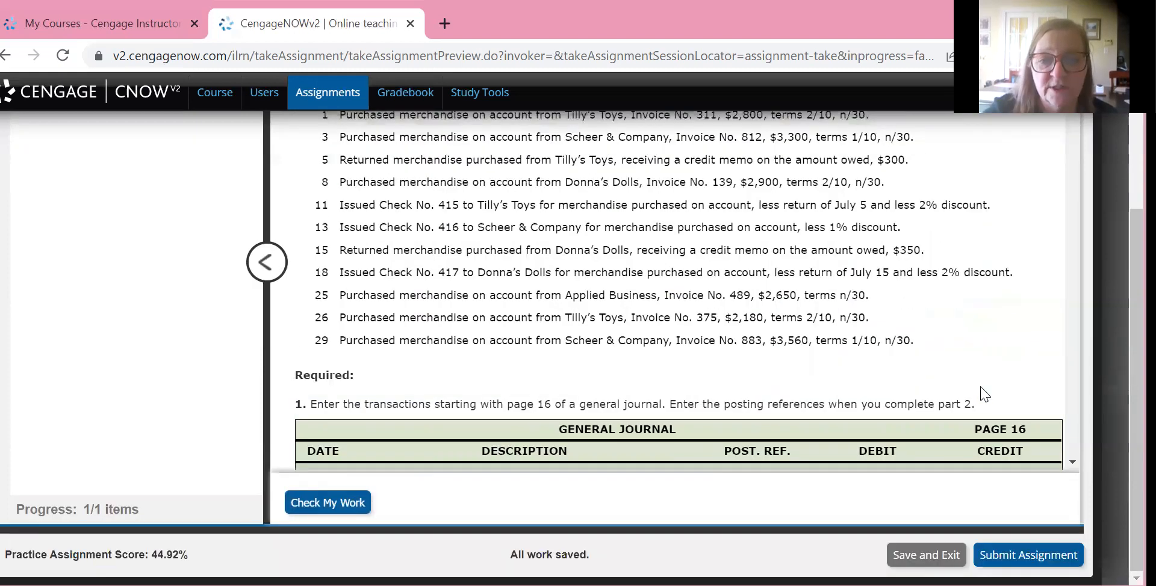
scroll(984, 394, down, 5)
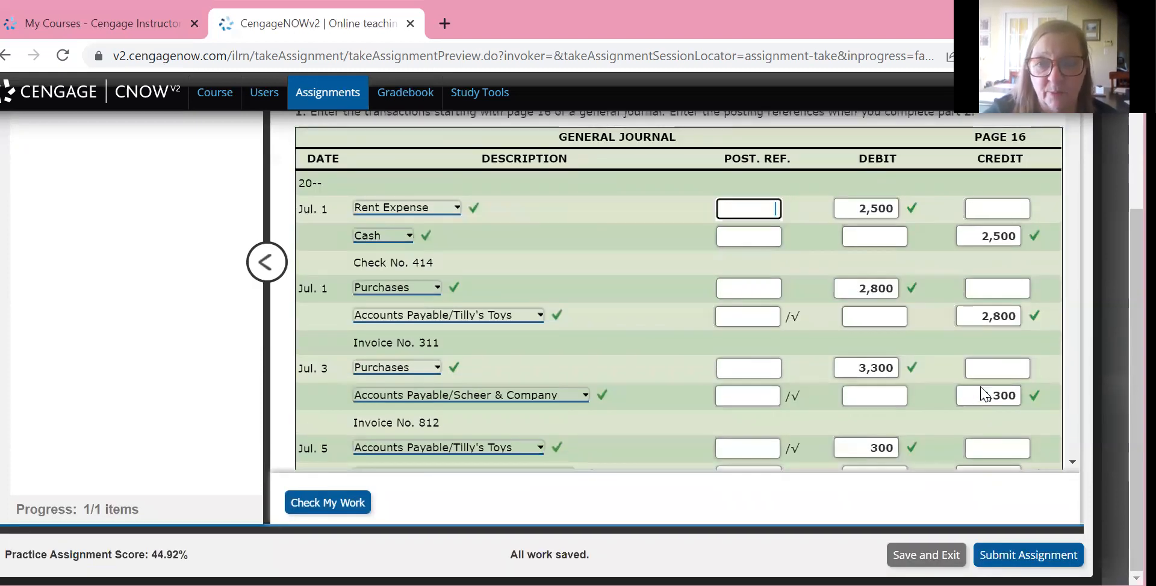
text(521)
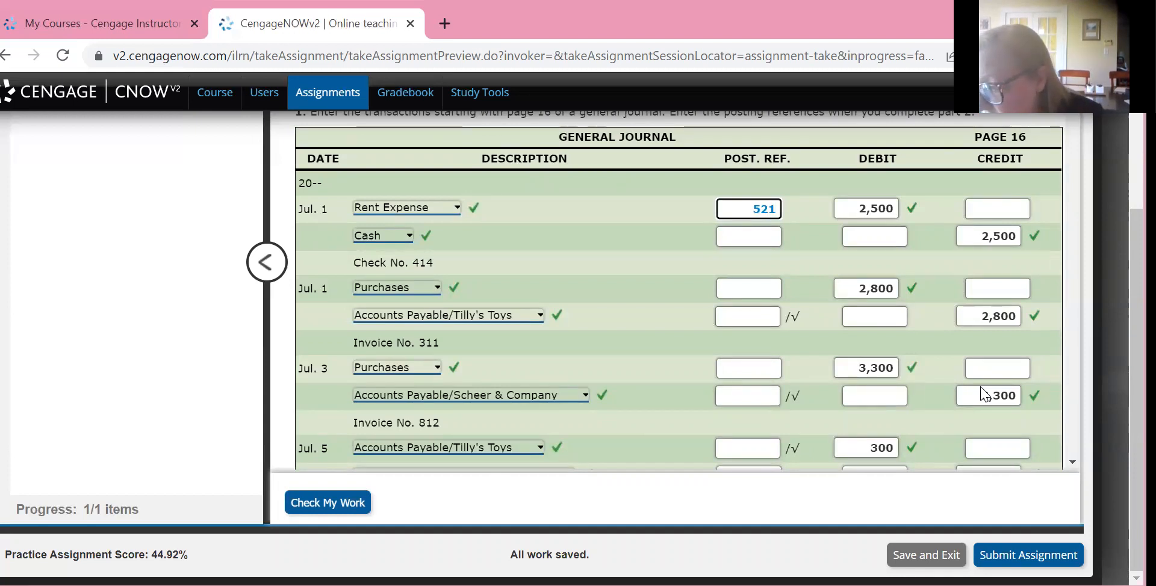
key(Tab)
text(101)
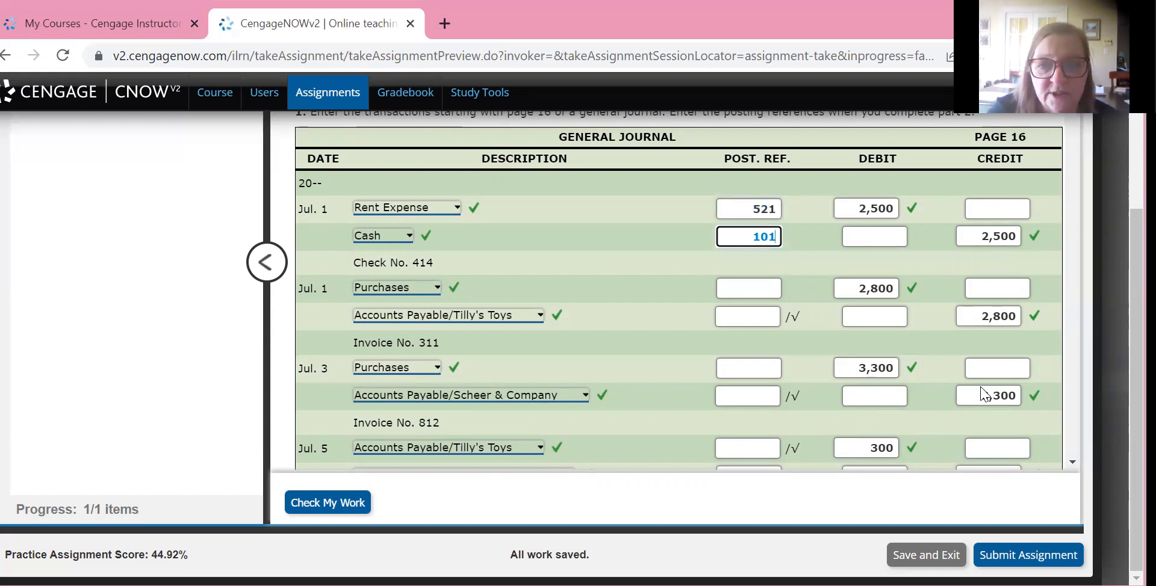
Enter a 2,800 debit on the first line of the Purchases ledger account
scroll(984, 395, down, 20)
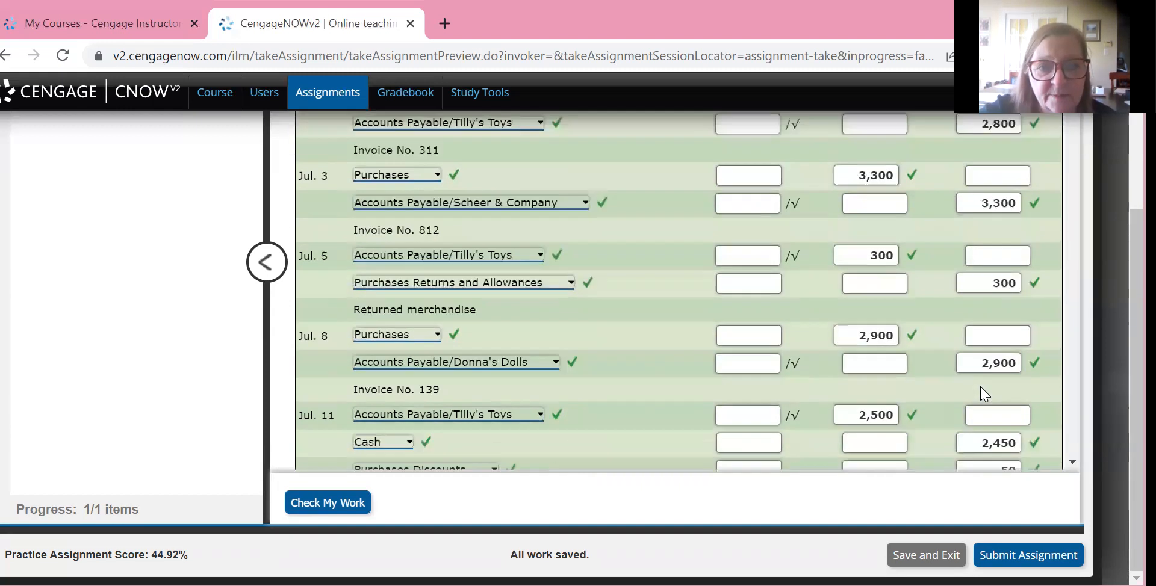
scroll(984, 395, down, 15)
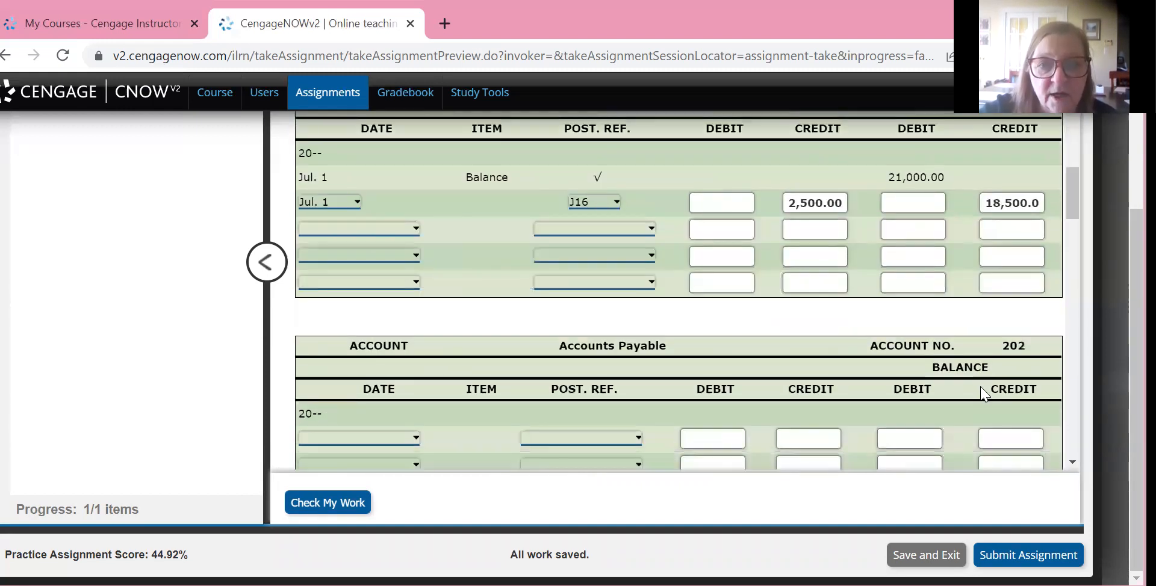
key(Tab)
text(2800)
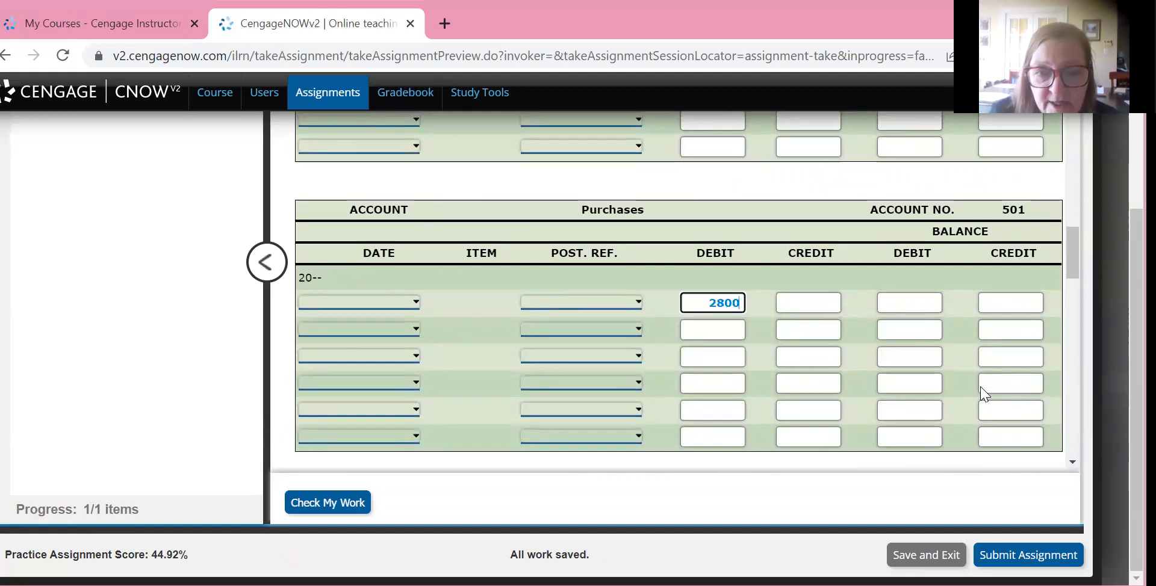
Set the posting reference on the first Purchases ledger line to J16
key(shift+Tab)
key(alt+Down)
key(Down)
key(Down)
key(Down)
key(Return)
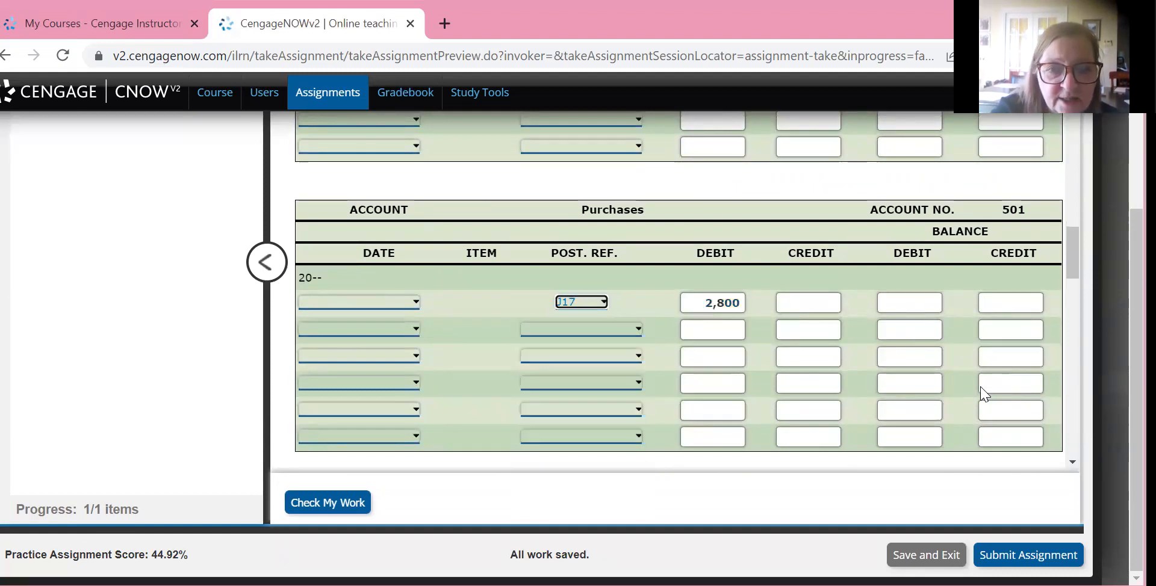
key(alt+Down)
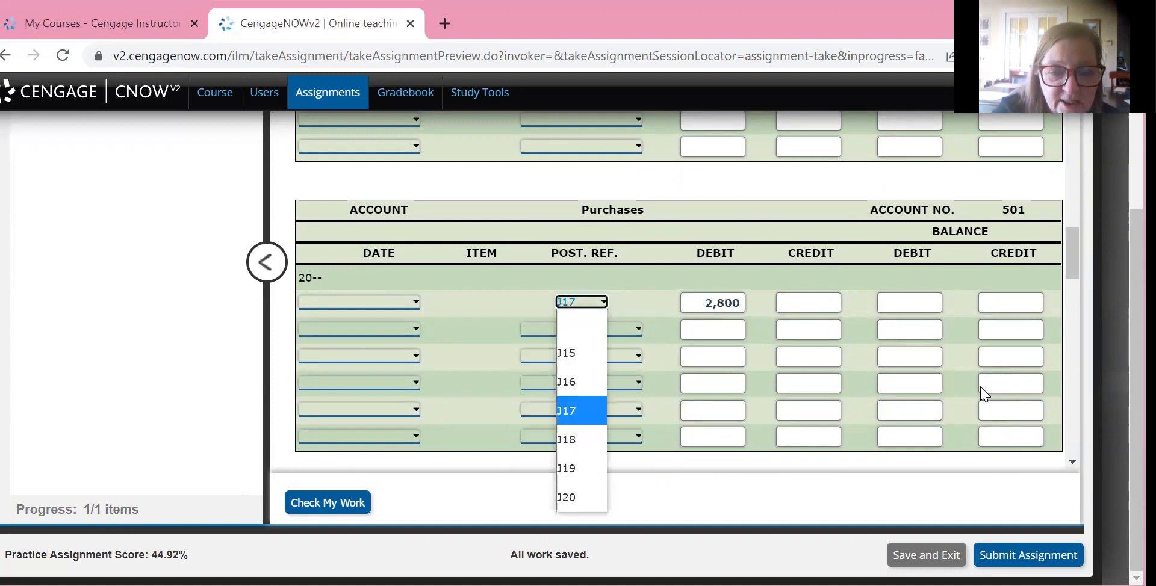
key(Up)
key(Return)
Date the first Purchases ledger line Jul. 1 and enter a debit balance of 2,800
key(shift+Tab)
key(alt+Down)
key(Down)
key(Return)
key(Tab)
key(Tab)
key(Tab)
key(Tab)
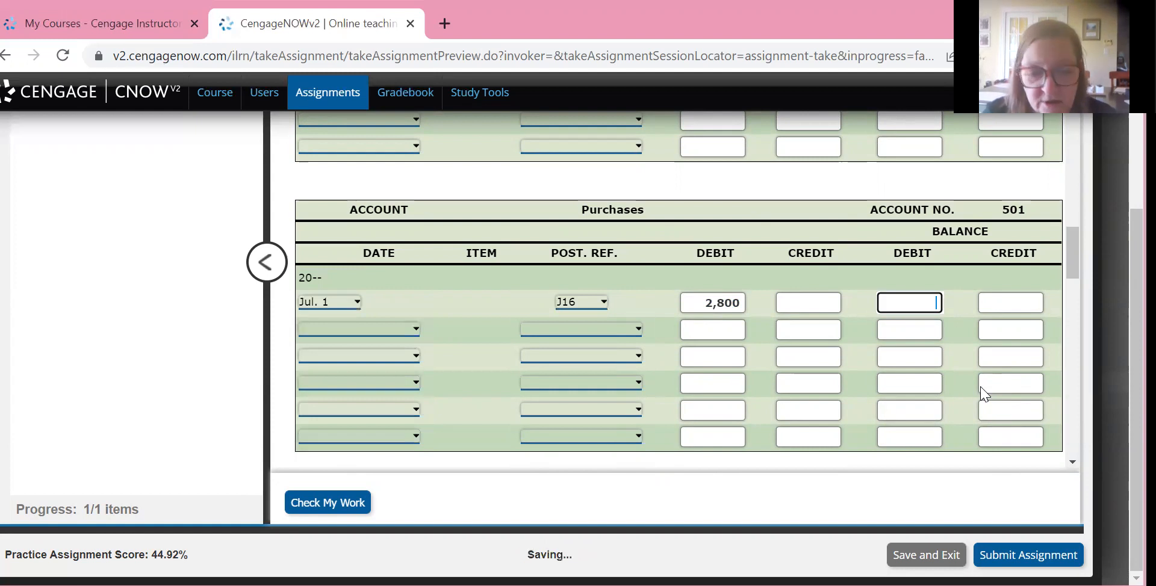
text(2800)
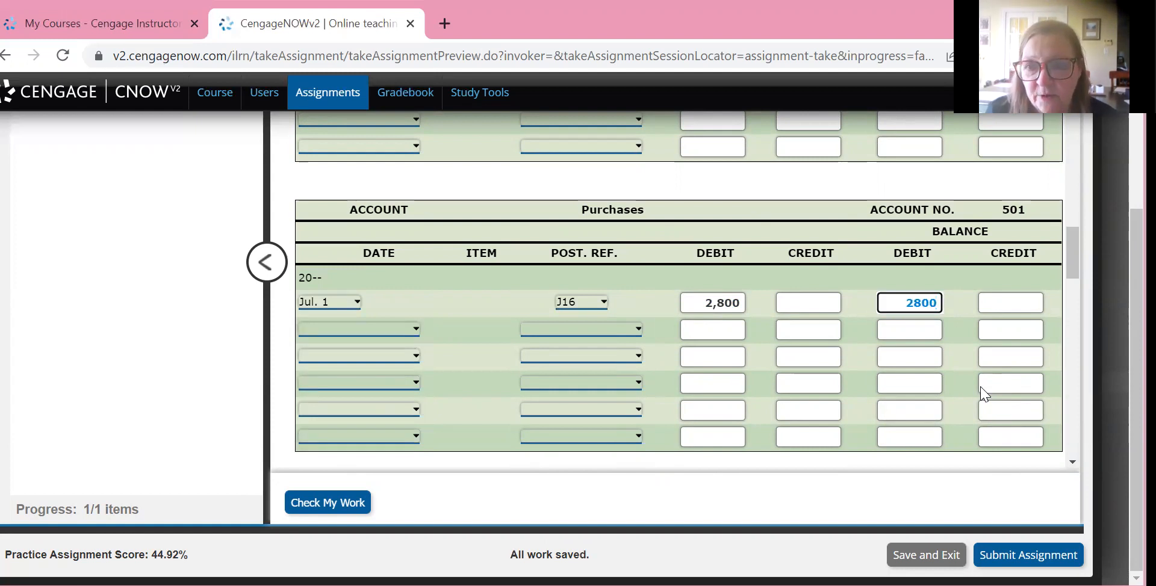
Enter posting reference 501 for Purchases in the Invoice No. 311 entry on journal page 16
click(981, 395)
scroll(981, 394, up, 7)
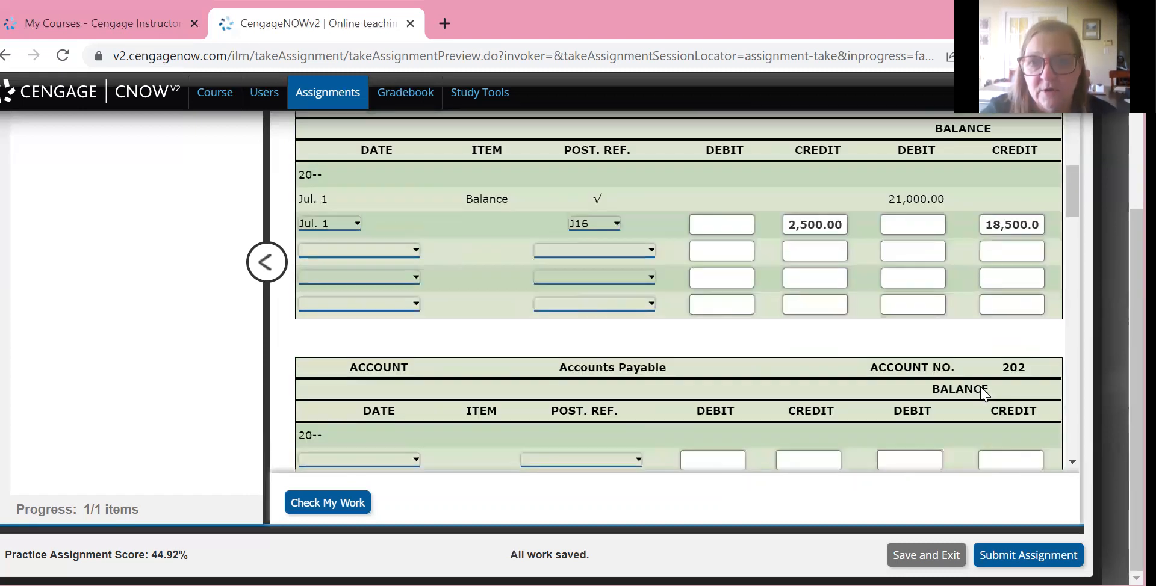
scroll(981, 393, up, 15)
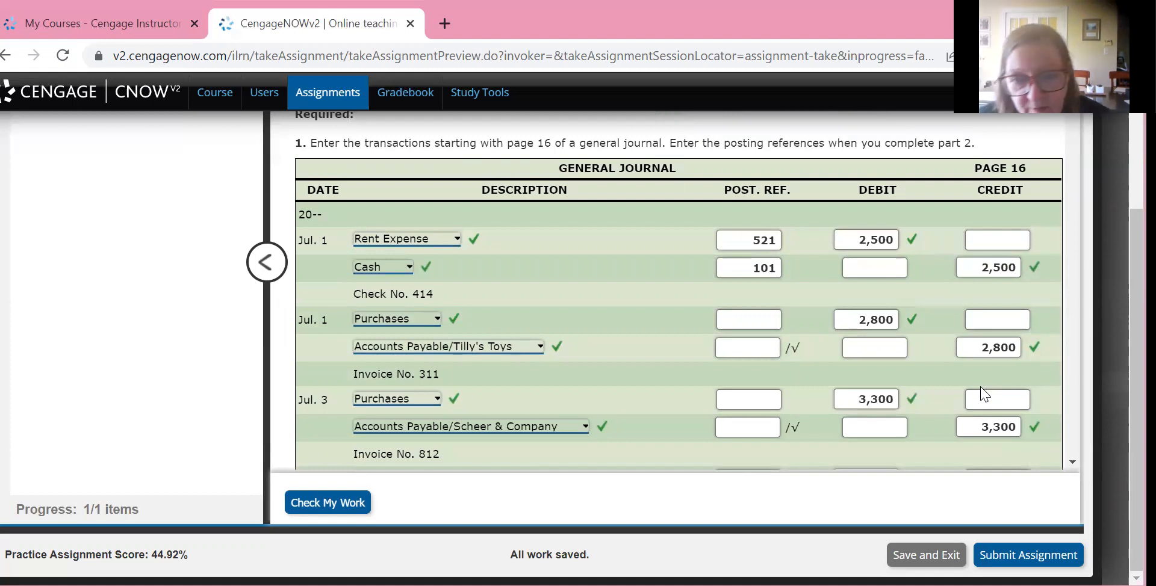
scroll(981, 394, up, 4)
scroll(981, 394, down, 4)
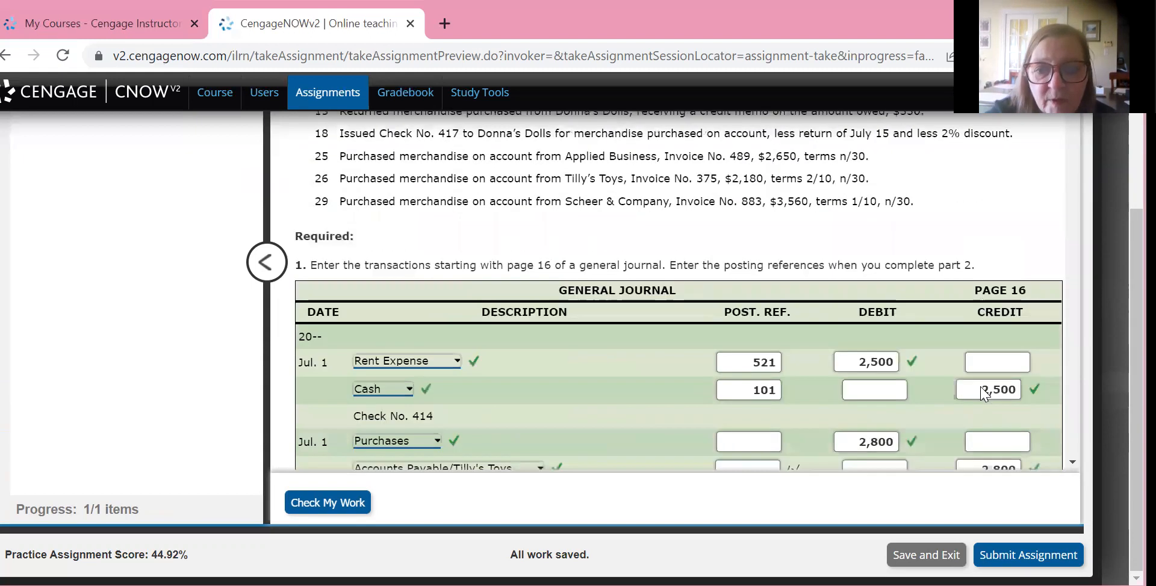
key(Tab)
text(501)
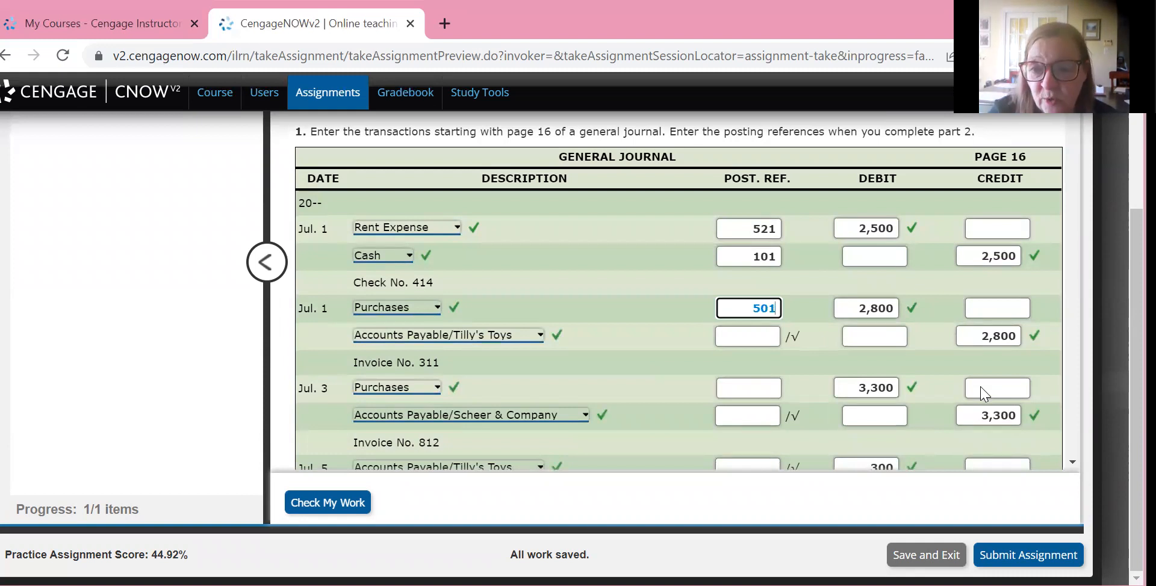
Enter a 2,800 credit and a 2,800 credit balance on the first line of the Accounts Payable general ledger account
scroll(982, 393, down, 15)
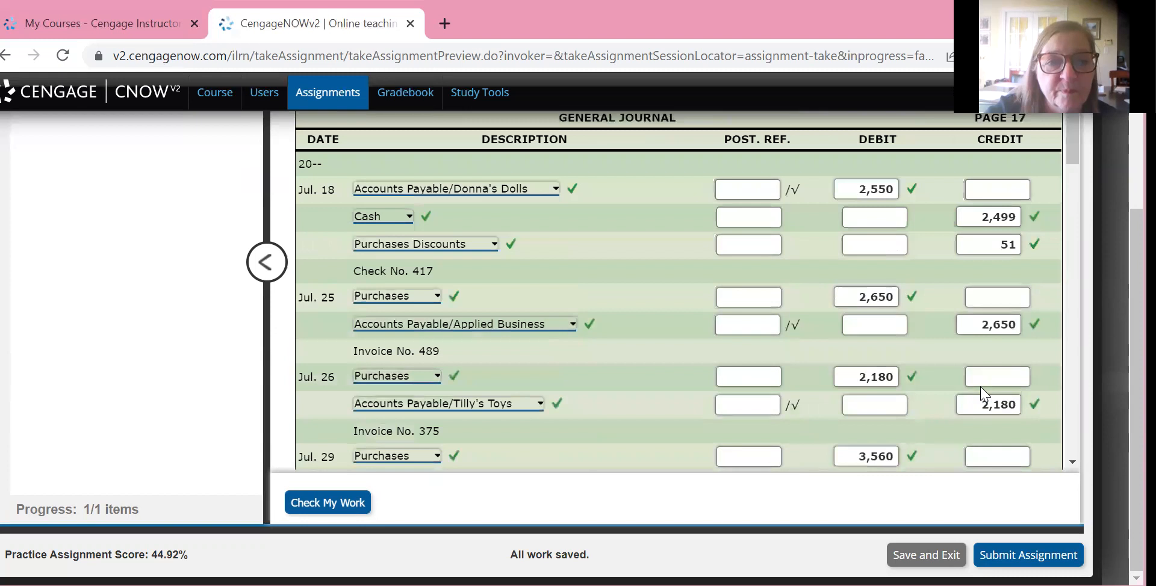
scroll(981, 393, down, 10)
scroll(983, 394, down, 6)
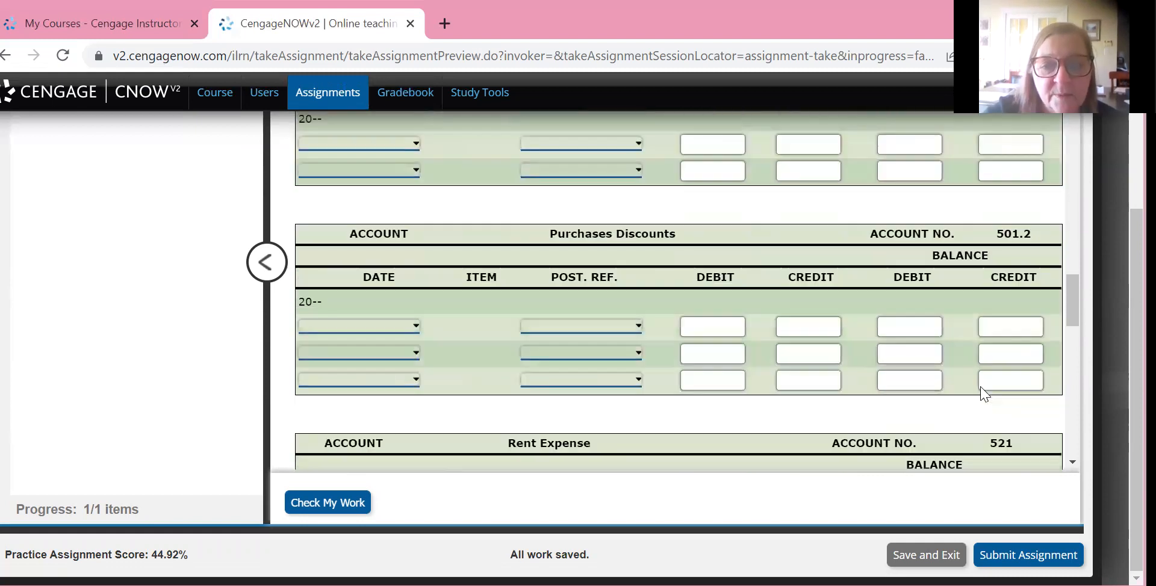
scroll(983, 394, down, 2)
scroll(984, 394, up, 5)
scroll(984, 394, up, 15)
scroll(983, 395, down, 5)
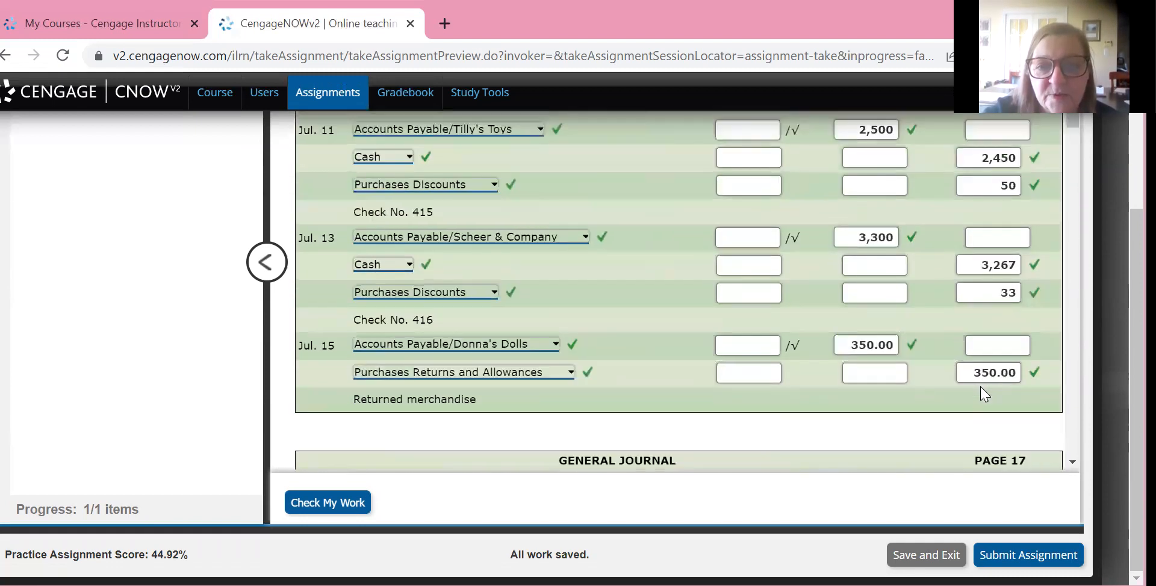
scroll(984, 395, down, 7)
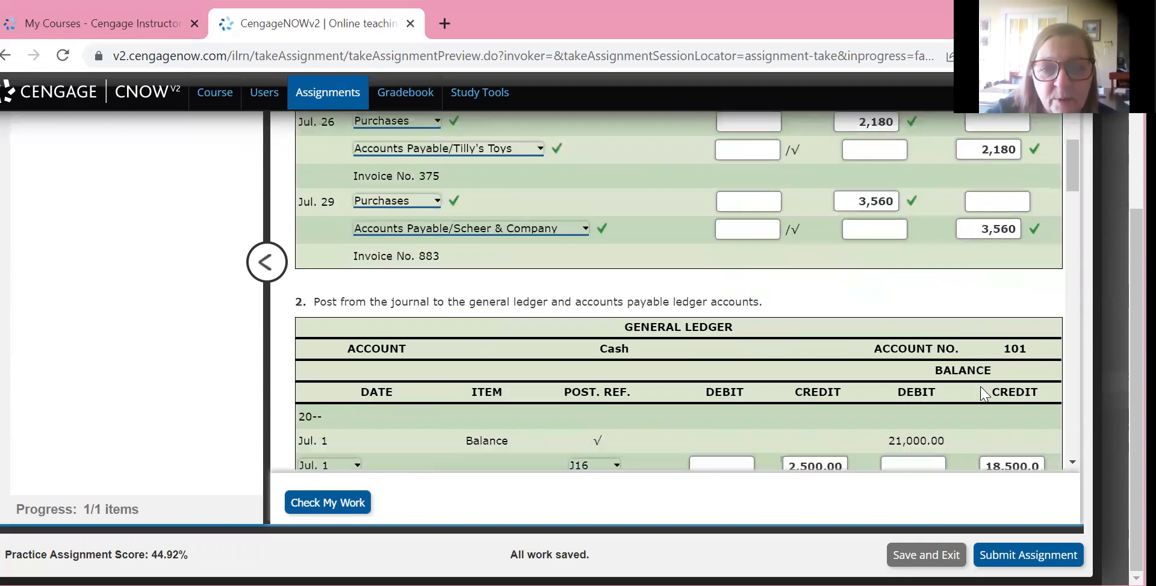
scroll(984, 394, down, 2)
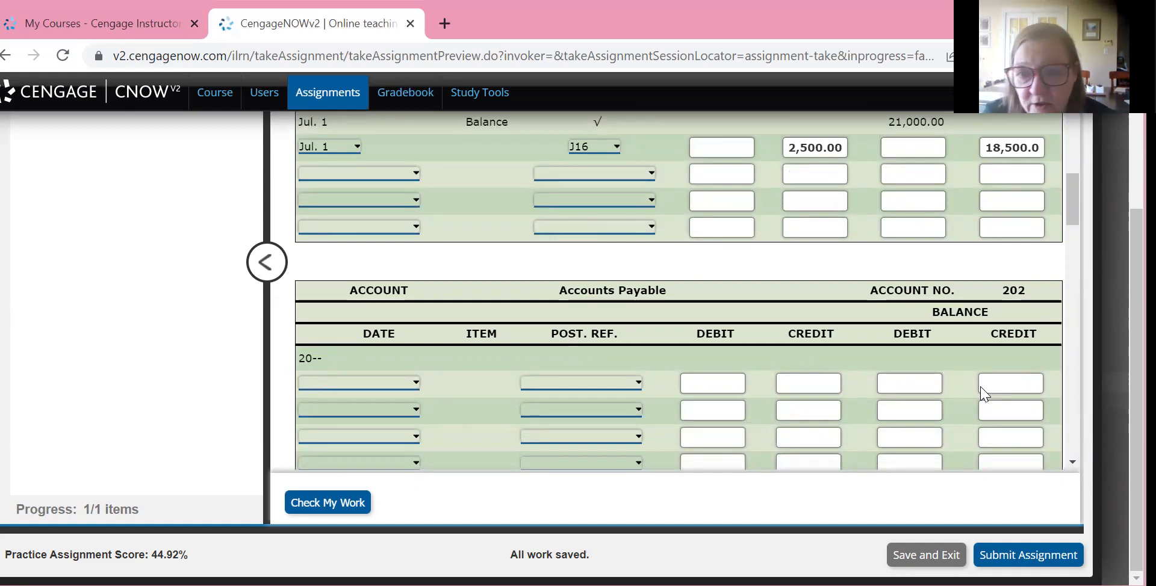
key(Tab)
text(2800)
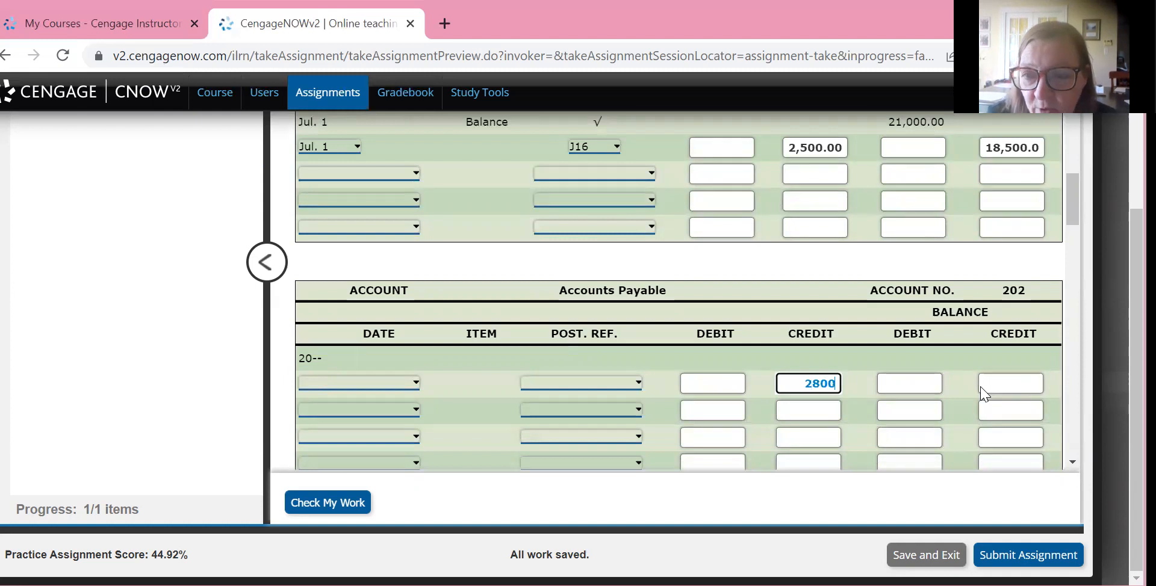
click(981, 389)
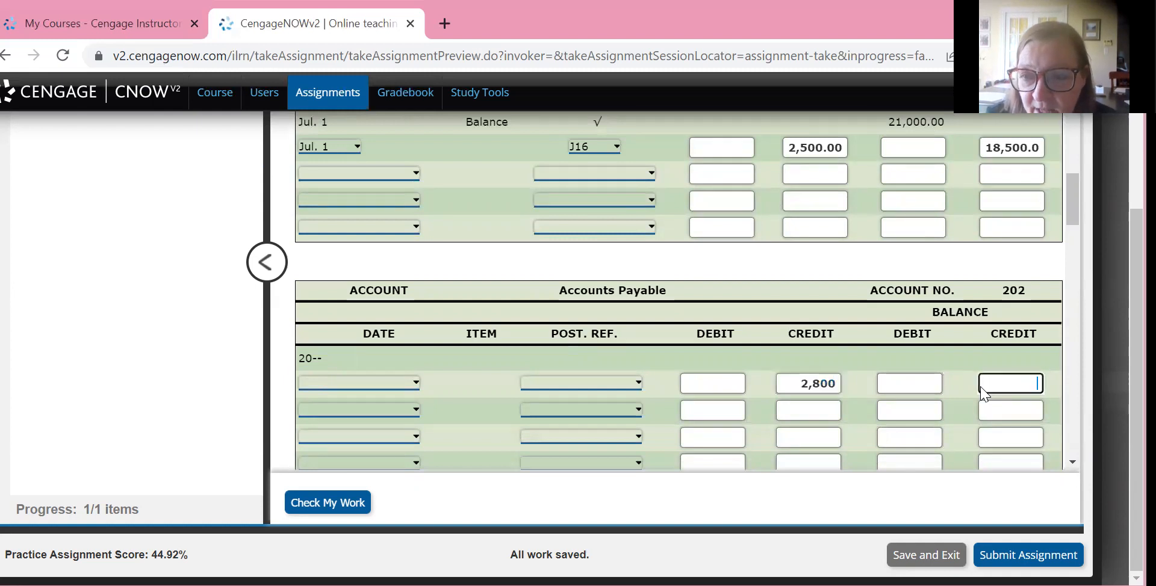
text(2800)
Date the first Accounts Payable ledger line Jul. 1 and set its posting reference to J16
key(Tab)
key(alt+Down)
key(Down)
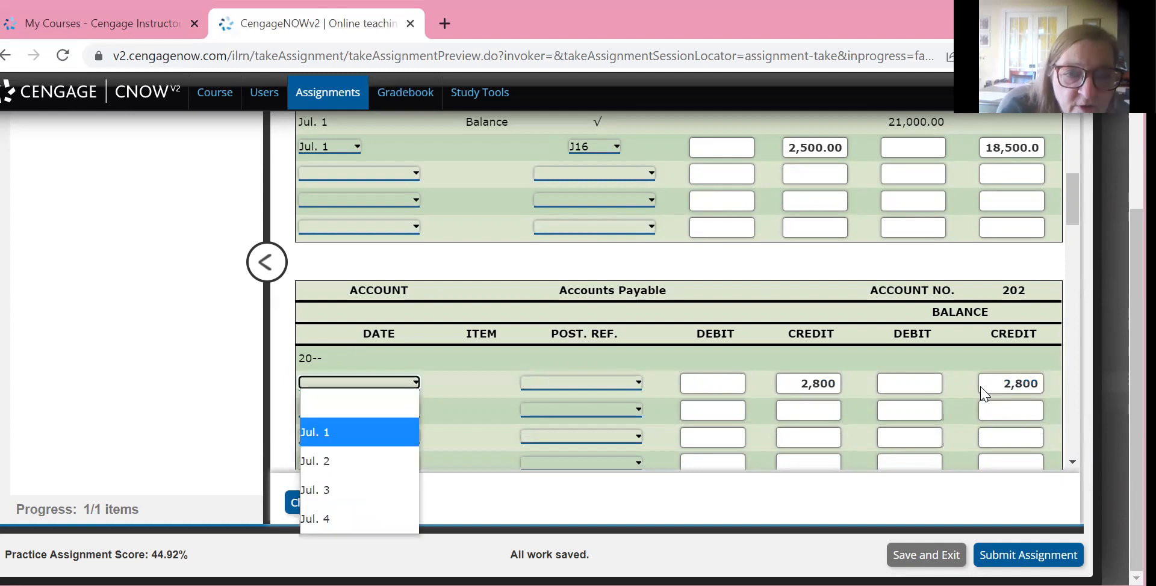
key(Return)
key(Tab)
key(alt+Down)
key(Down)
key(Down)
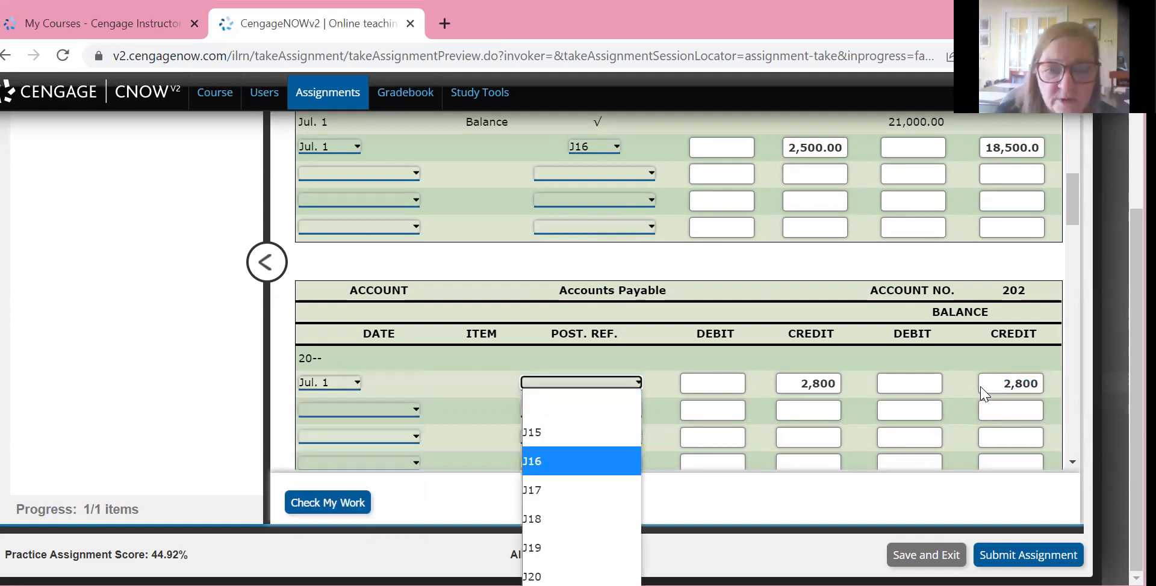
key(Return)
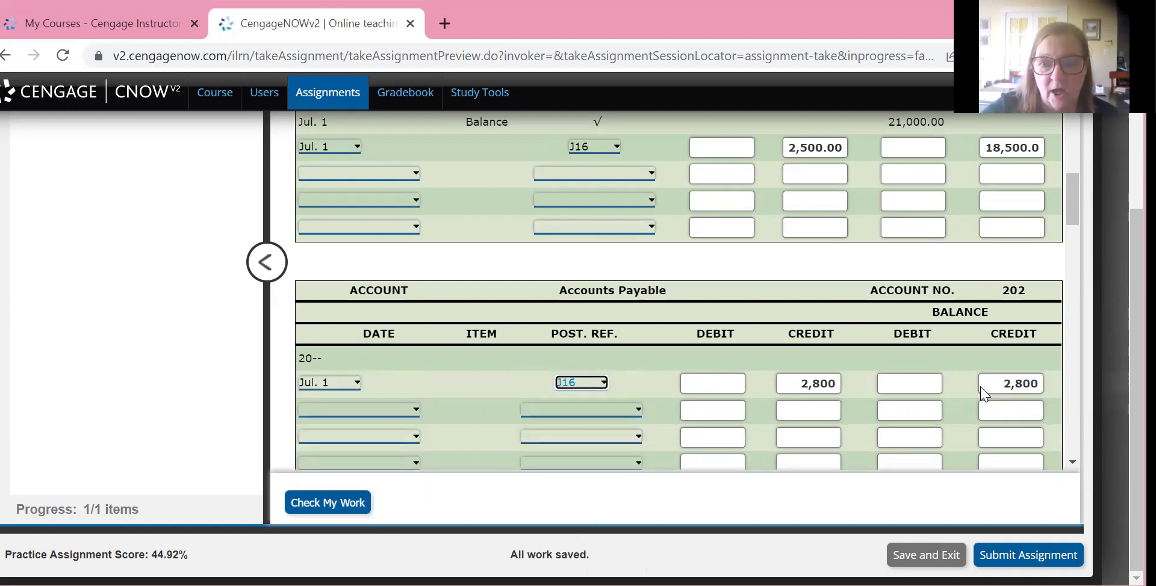
Enter posting reference 202 for Accounts Payable/Tilly's Toys in the Invoice No. 311 entry on journal page 16
scroll(983, 394, down, 2)
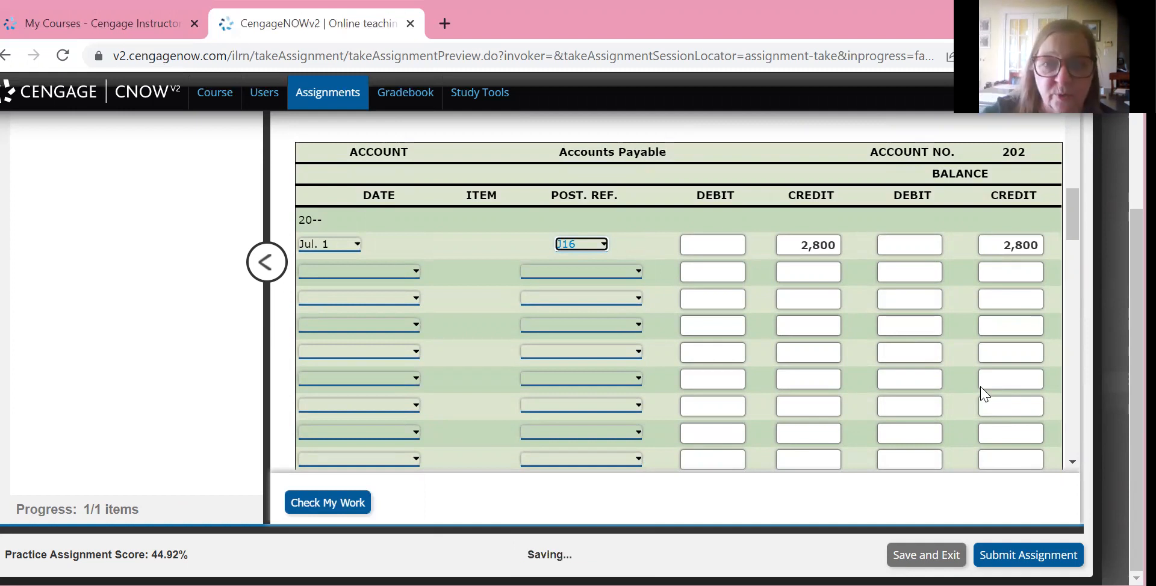
scroll(984, 394, down, 6)
scroll(981, 394, down, 10)
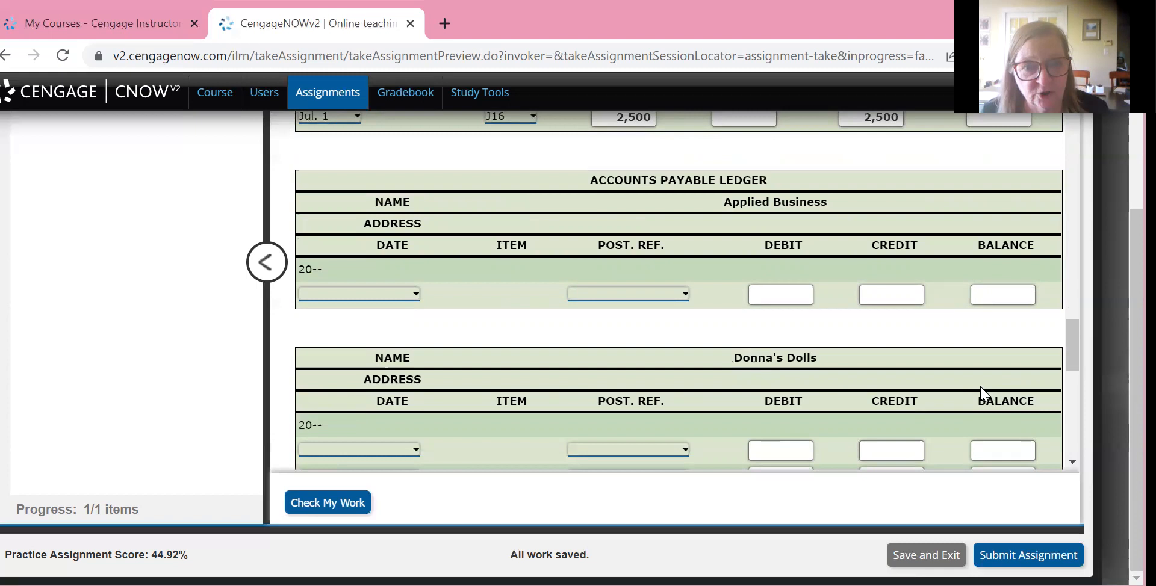
scroll(982, 394, down, 1)
scroll(981, 394, up, 3)
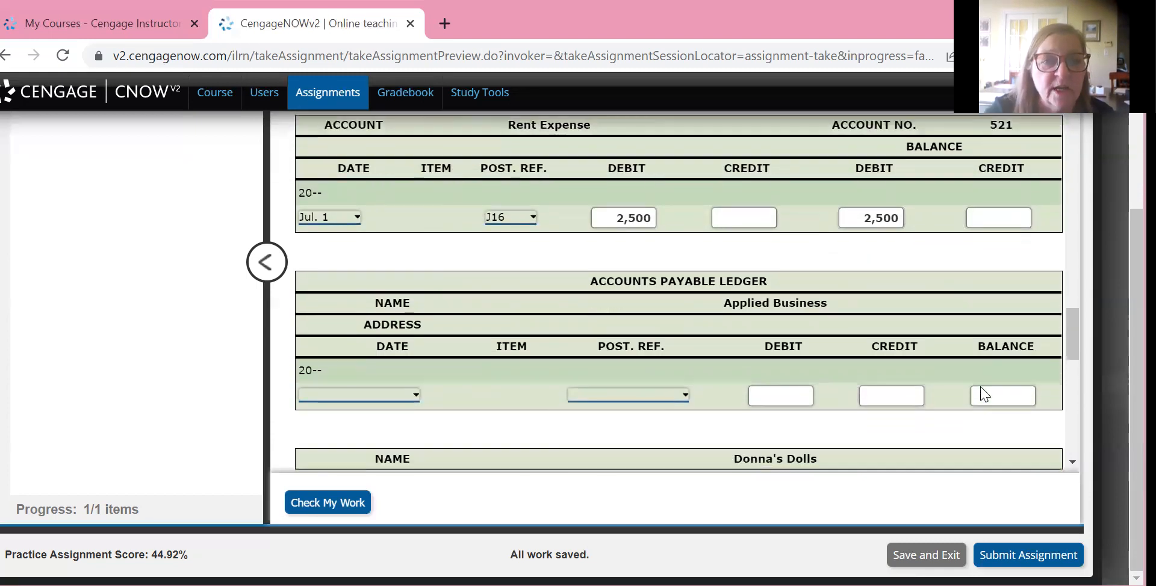
scroll(982, 394, down, 2)
scroll(981, 394, down, 6)
scroll(981, 394, up, 5)
scroll(981, 394, up, 20)
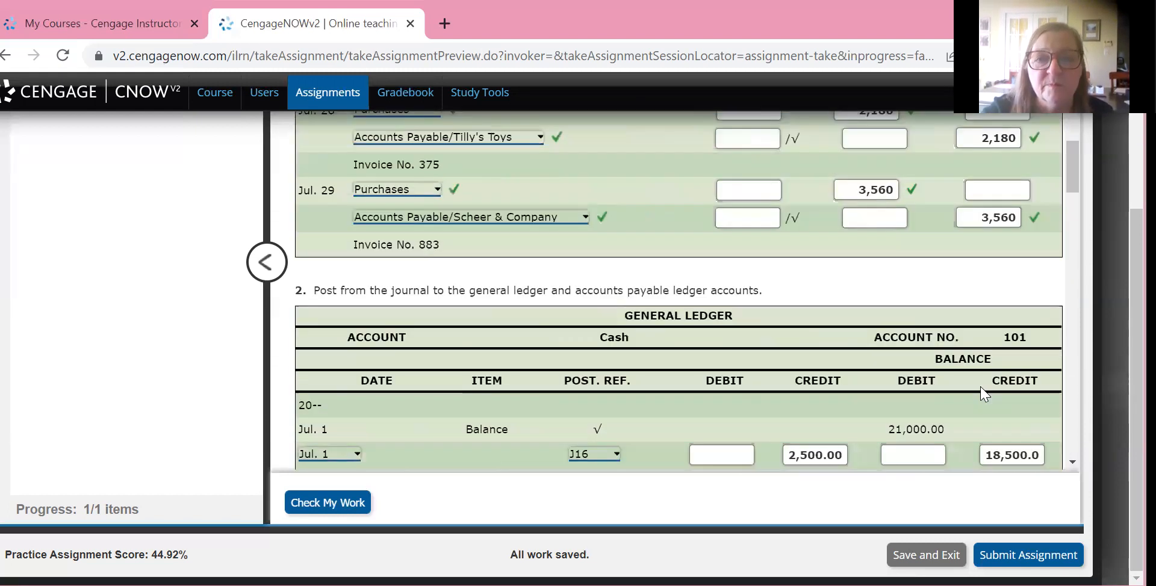
scroll(981, 394, up, 2)
scroll(982, 395, down, 2)
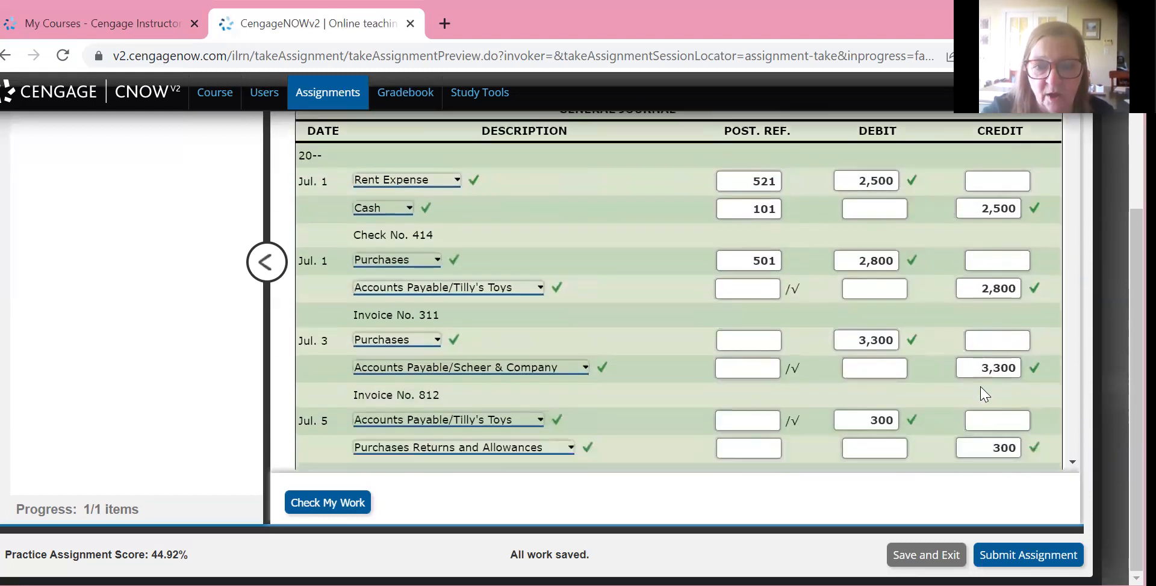
key(Tab)
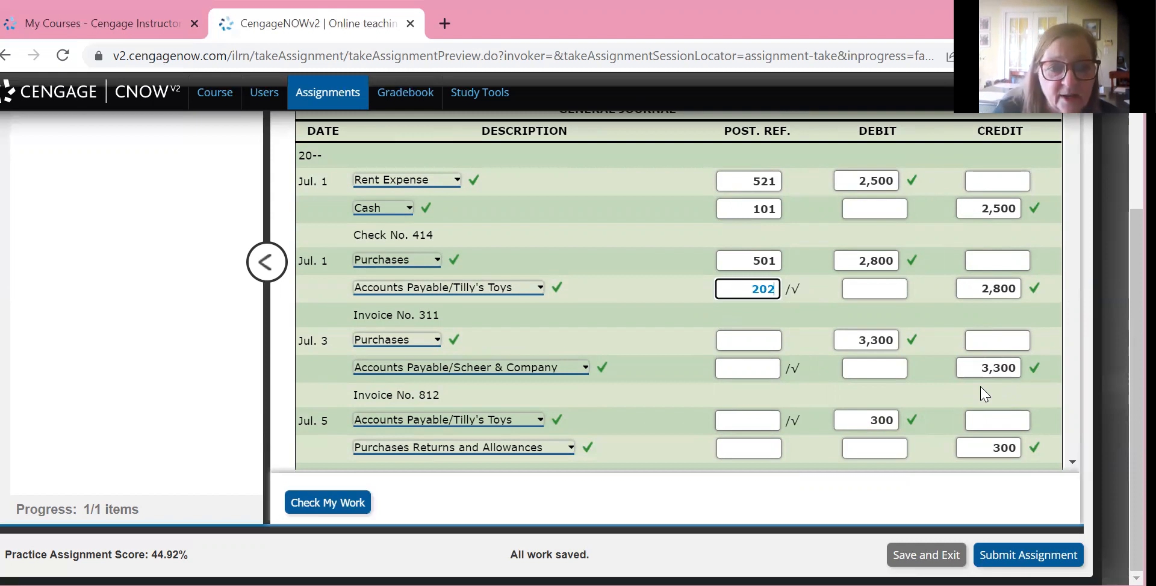
Review the Invoice No. 311 journal entry's posting references against the Accounts Payable general ledger account
scroll(984, 394, down, 3)
scroll(984, 395, up, 2)
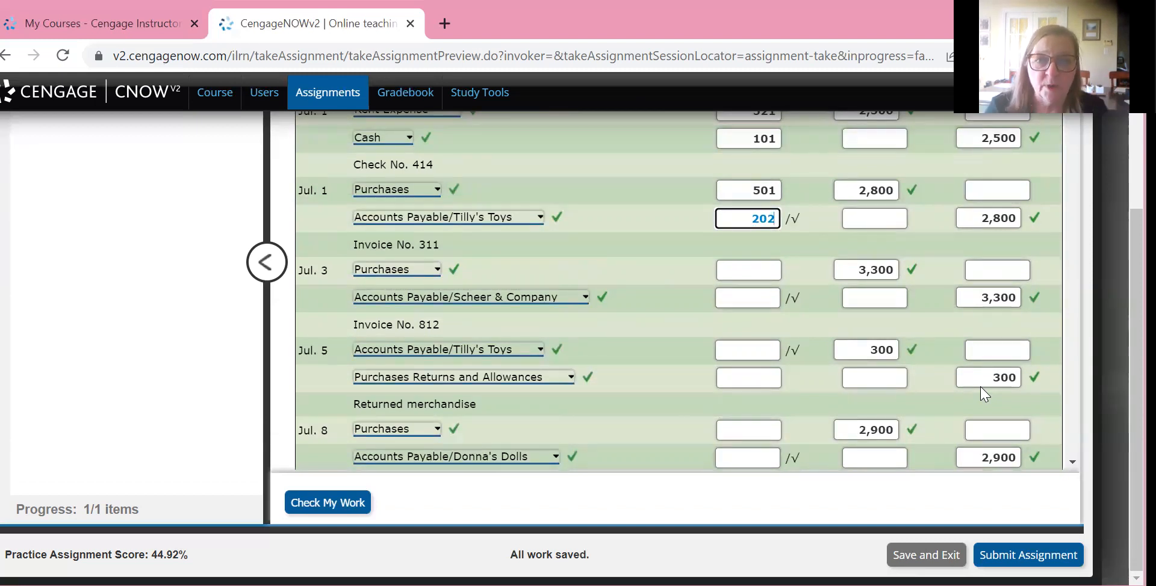
scroll(984, 394, up, 5)
scroll(984, 394, down, 5)
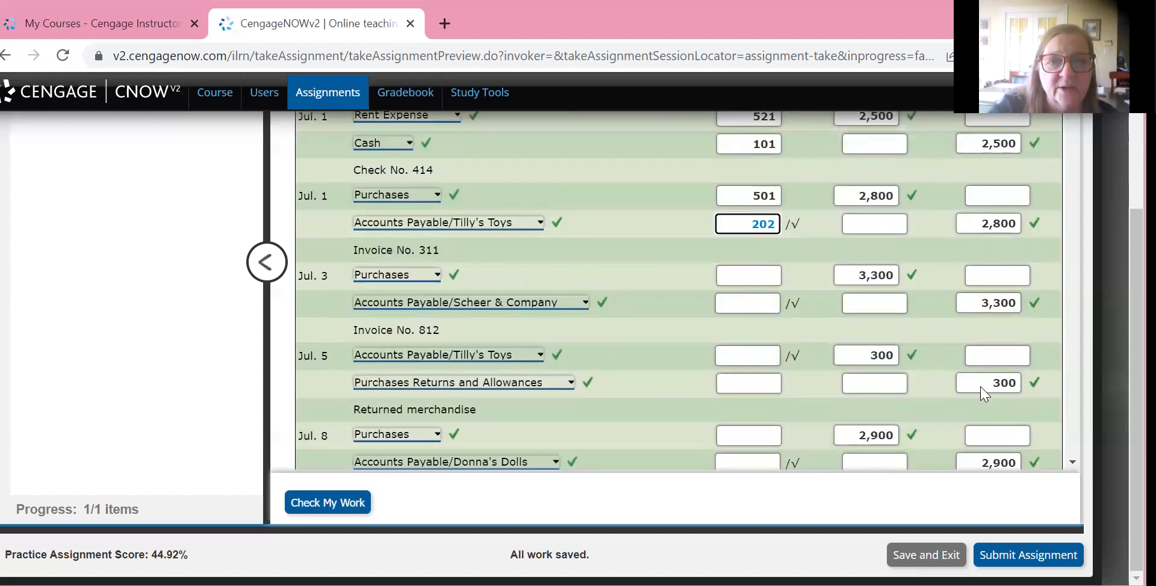
scroll(984, 394, down, 20)
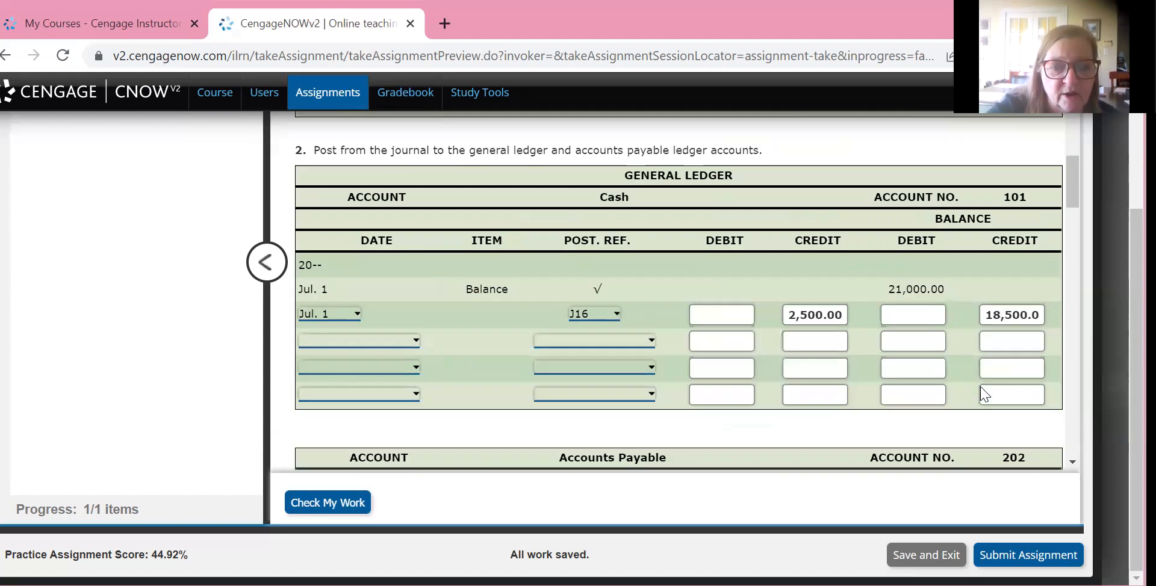
scroll(984, 394, down, 5)
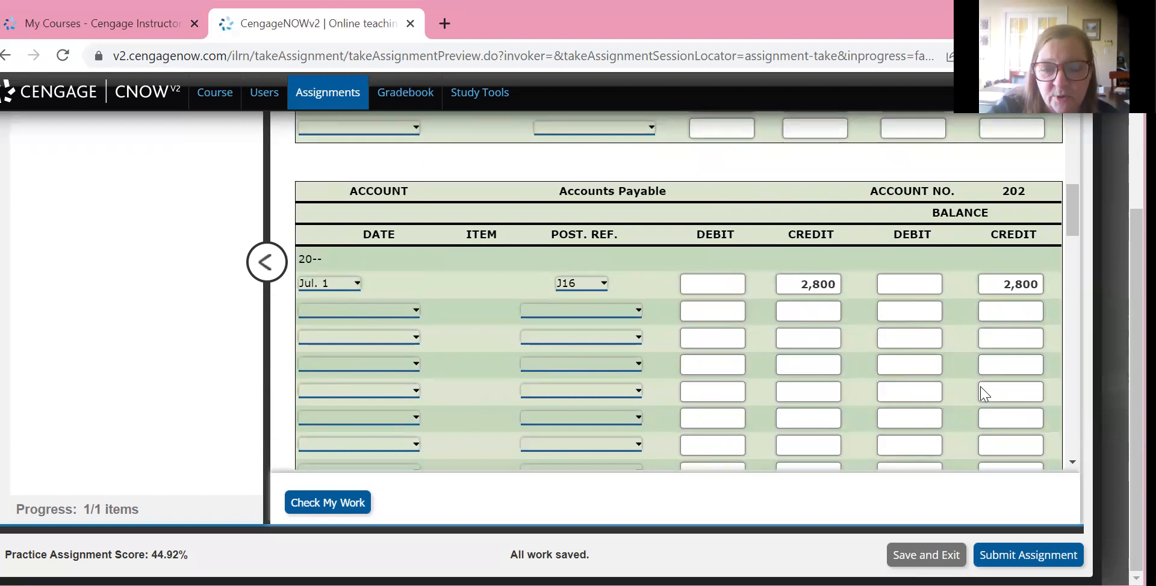
scroll(984, 394, up, 20)
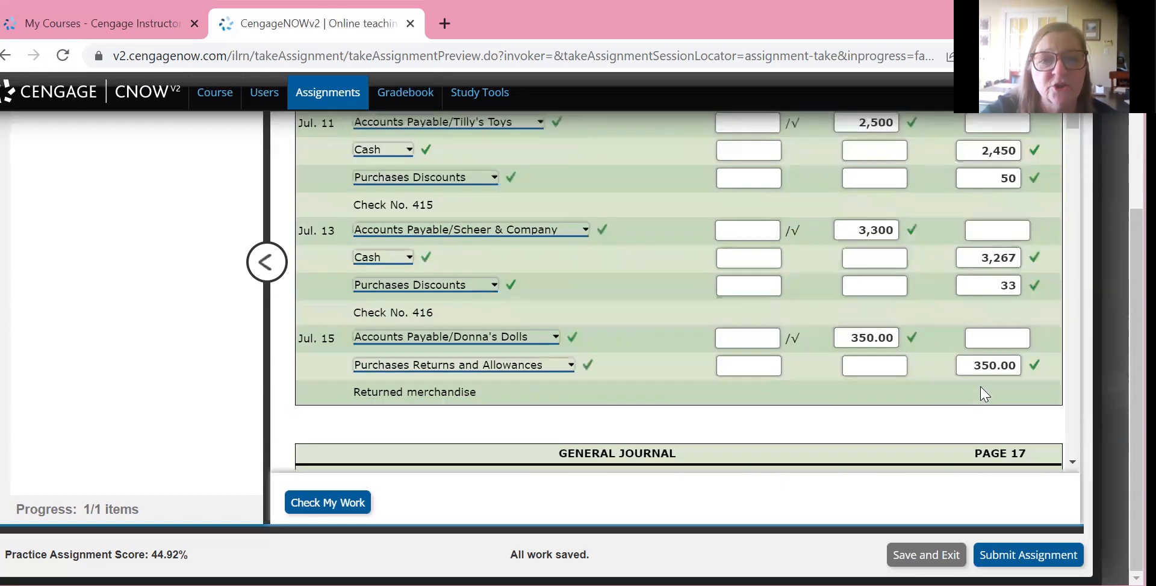
scroll(983, 394, down, 3)
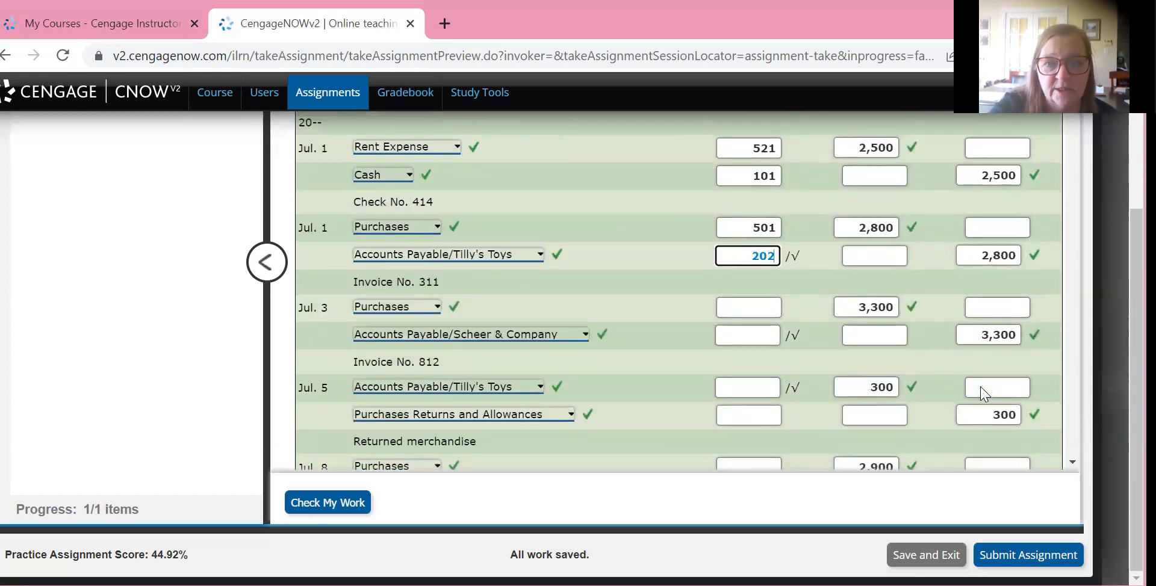
scroll(984, 394, down, 1)
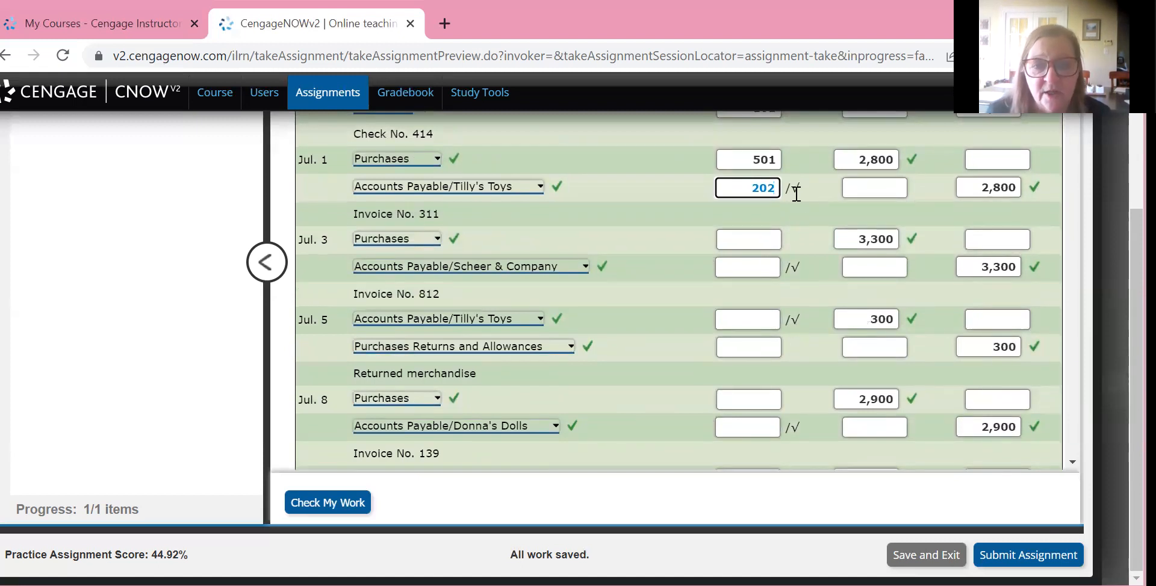
scroll(796, 194, up, 3)
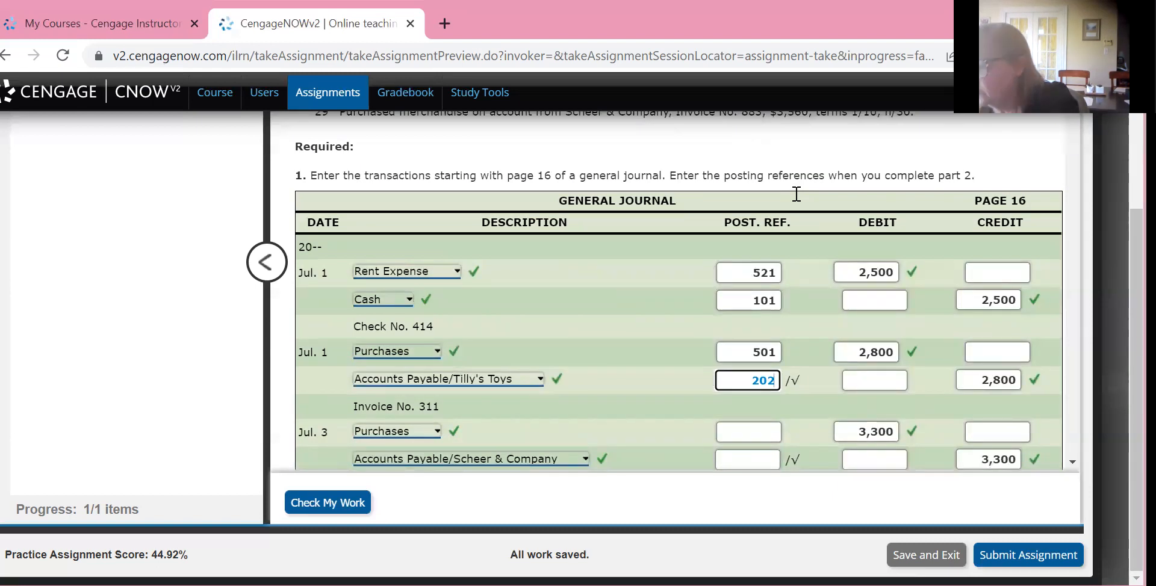
scroll(795, 193, down, 1)
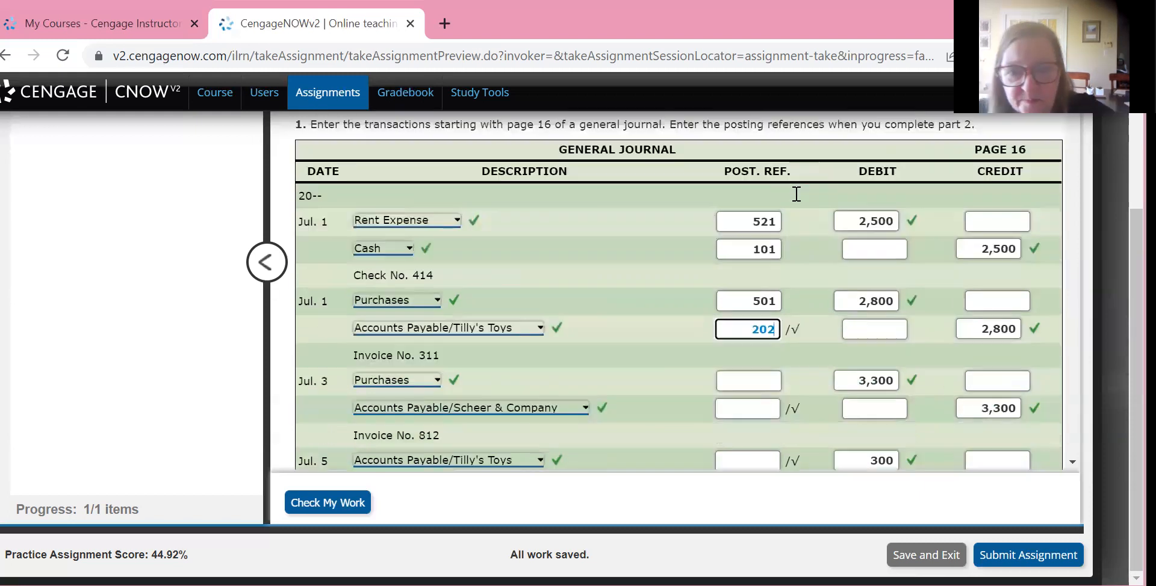
Set the first line of the Tilly's Toys subsidiary ledger account to date Jul. 1 and posting reference J16
scroll(796, 193, down, 20)
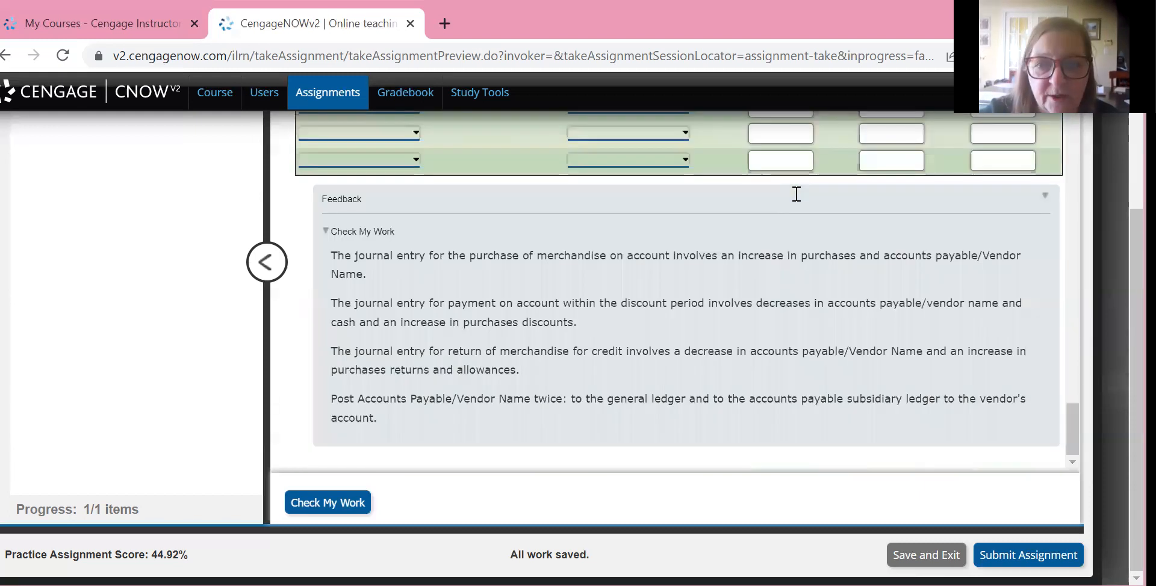
scroll(796, 194, up, 4)
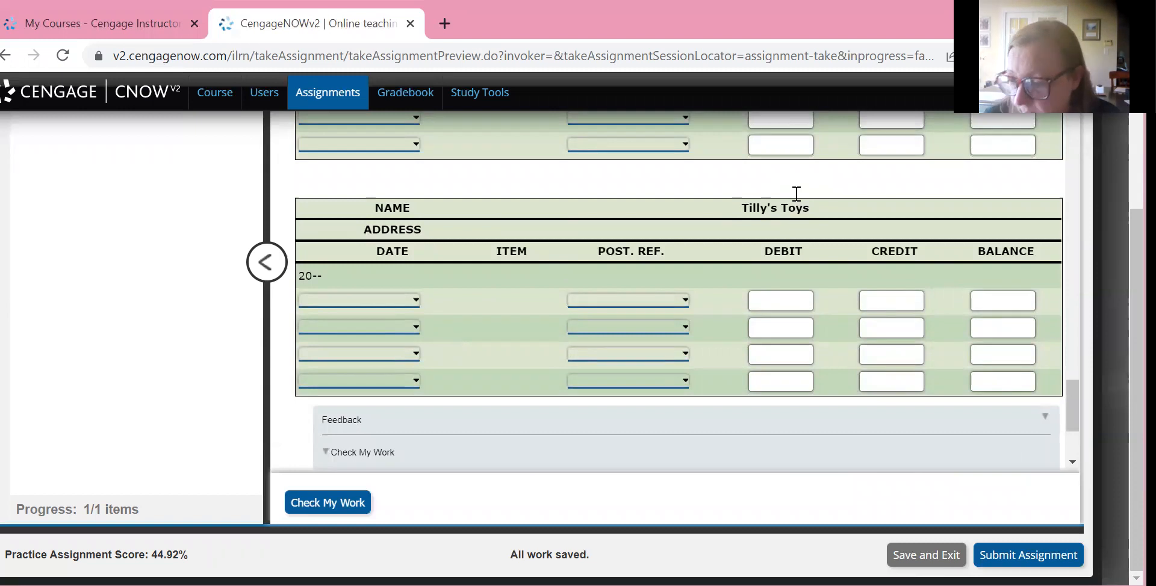
key(alt+Down)
key(Down)
key(Down)
key(Return)
key(shift+Tab)
key(alt+Down)
key(Down)
key(Return)
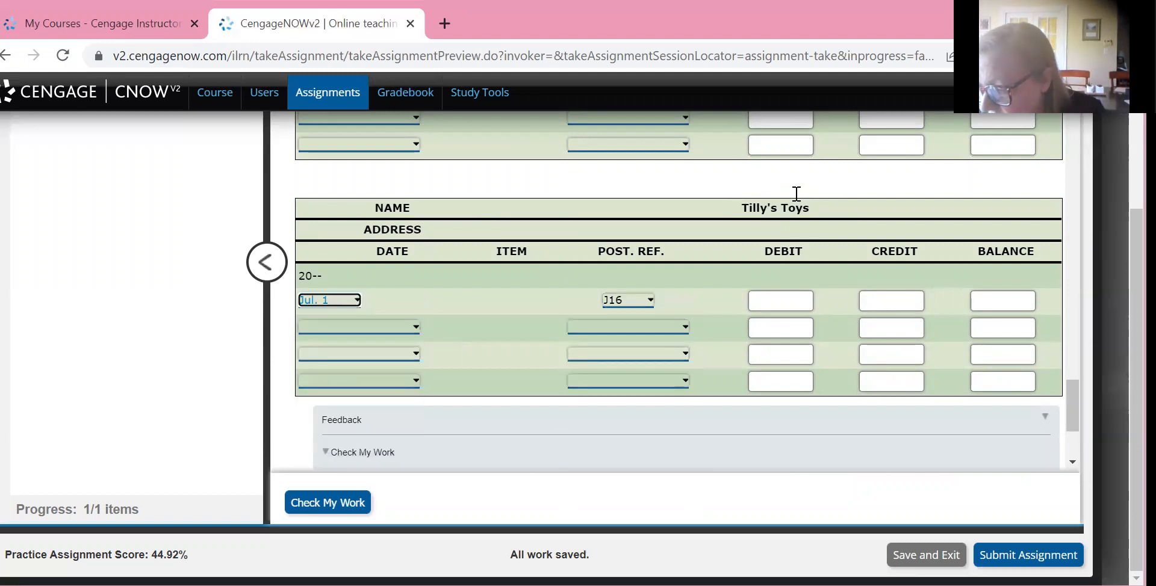
Enter a 2,800 credit and a balance of 2,800 on the first line of the Tilly's Toys account
key(Tab)
key(Tab)
key(Tab)
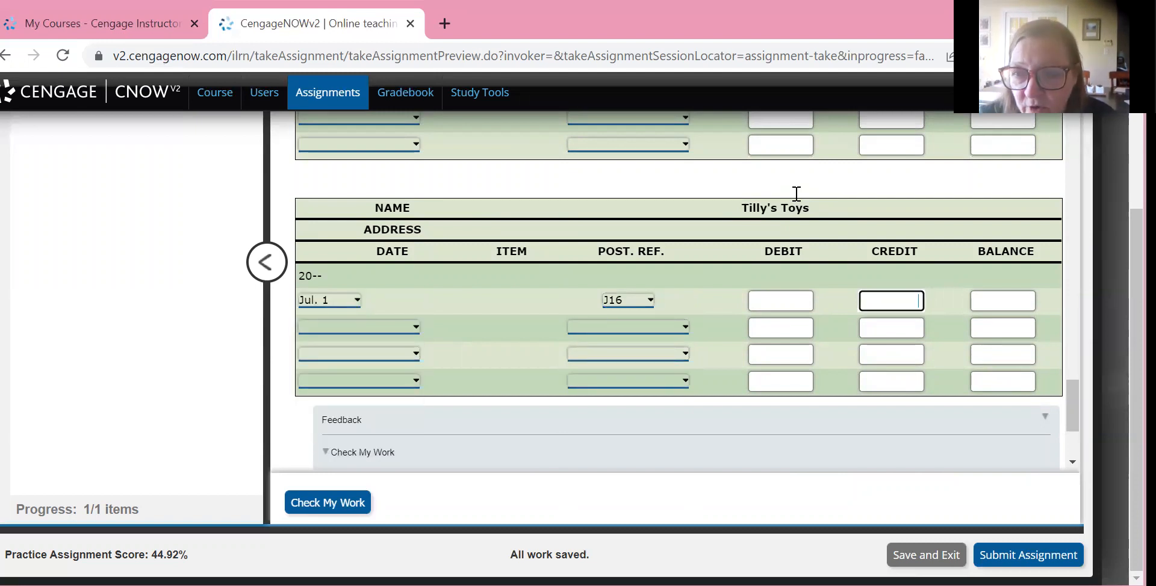
text(2800)
key(Tab)
text(2800)
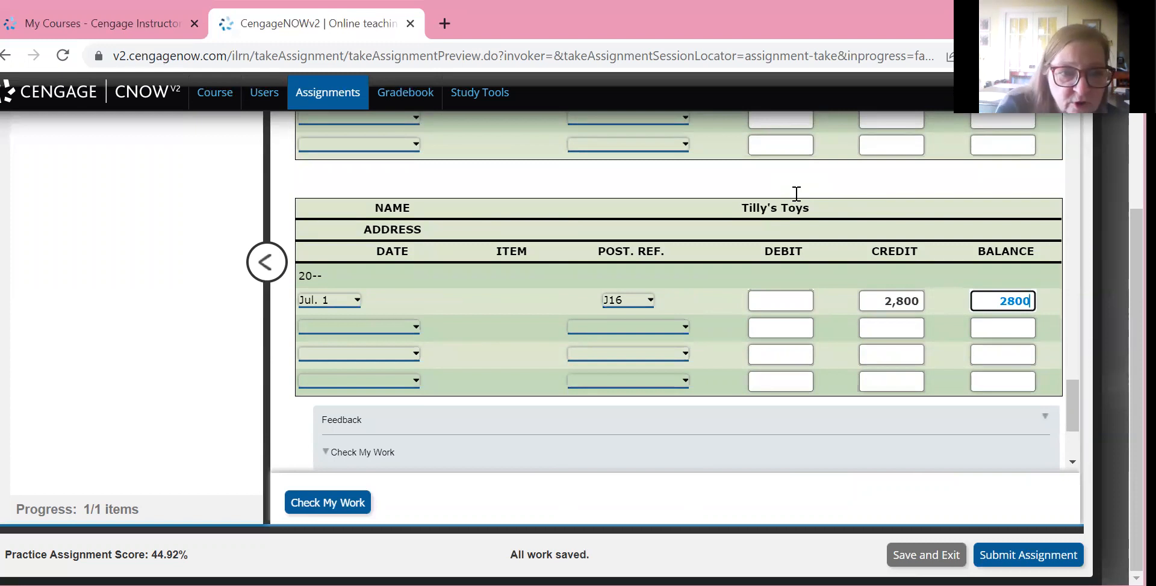
Date the second and third lines of the Tilly's Toys subsidiary ledger account Jul. 5 and Jul. 11
click(796, 194)
key(space)
key(Down)
key(Down)
key(Down)
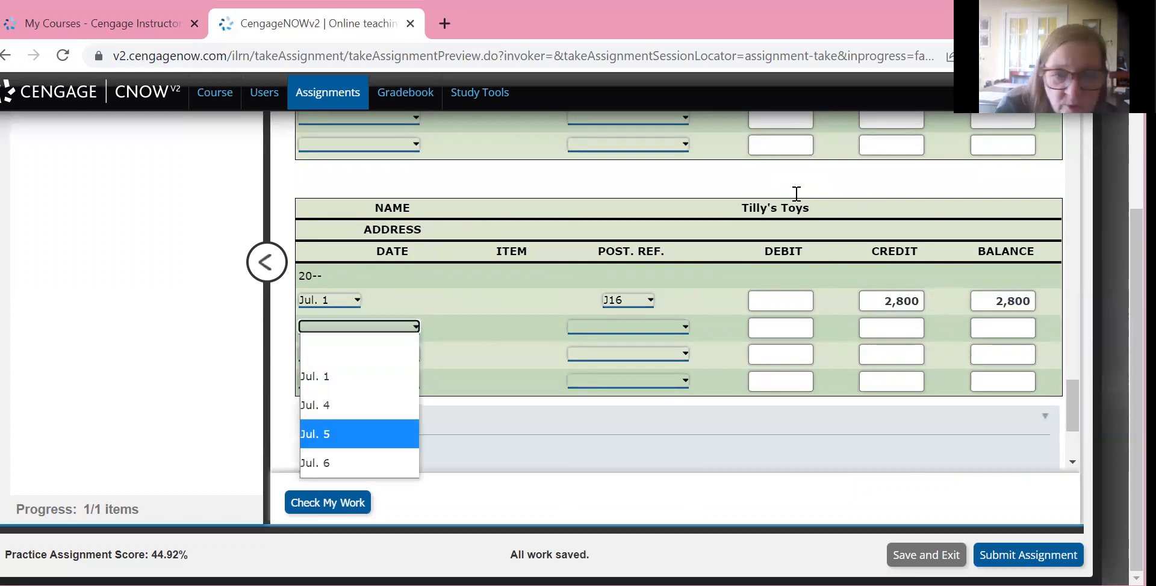
key(Return)
click(796, 193)
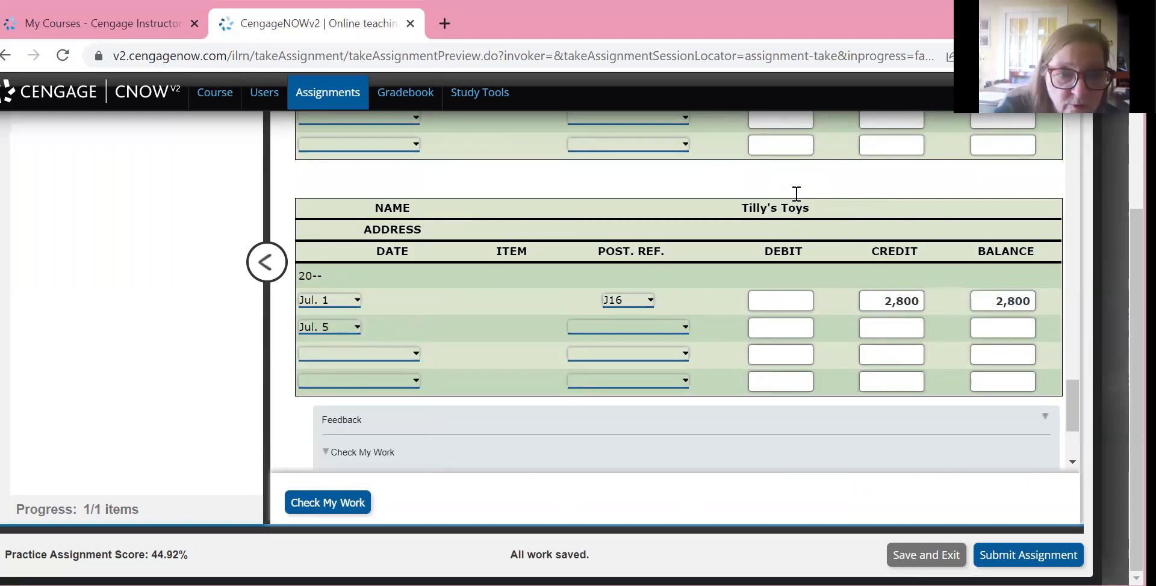
key(space)
key(Down)
key(Return)
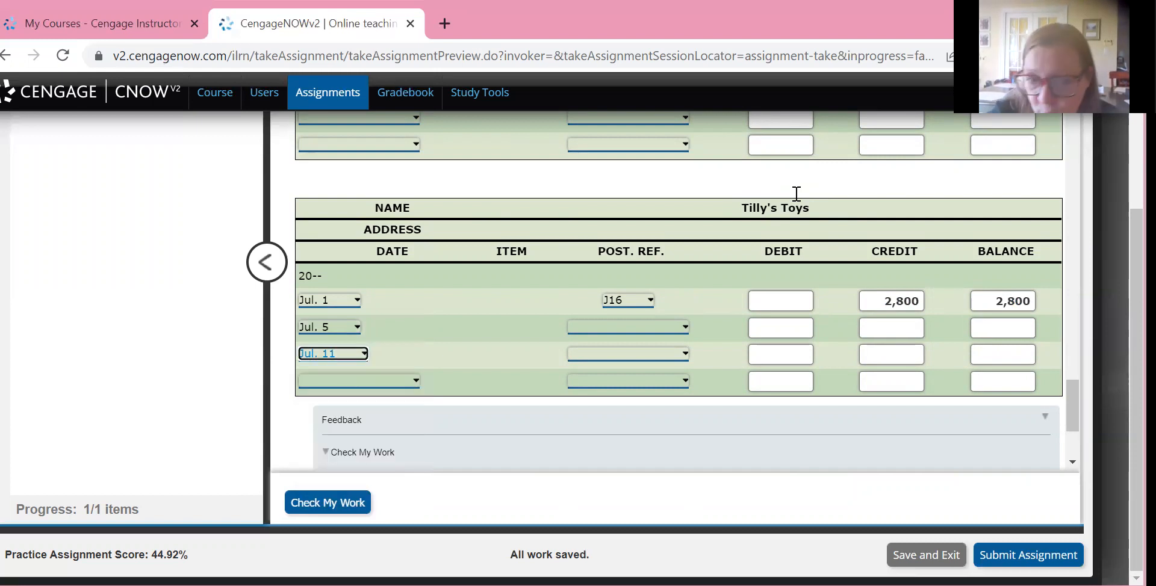
Date the fourth line of the Tilly's Toys account Jul. 26
key(Tab)
key(Tab)
key(Tab)
key(Tab)
key(Tab)
key(space)
key(Down)
key(Down)
key(Down)
key(Down)
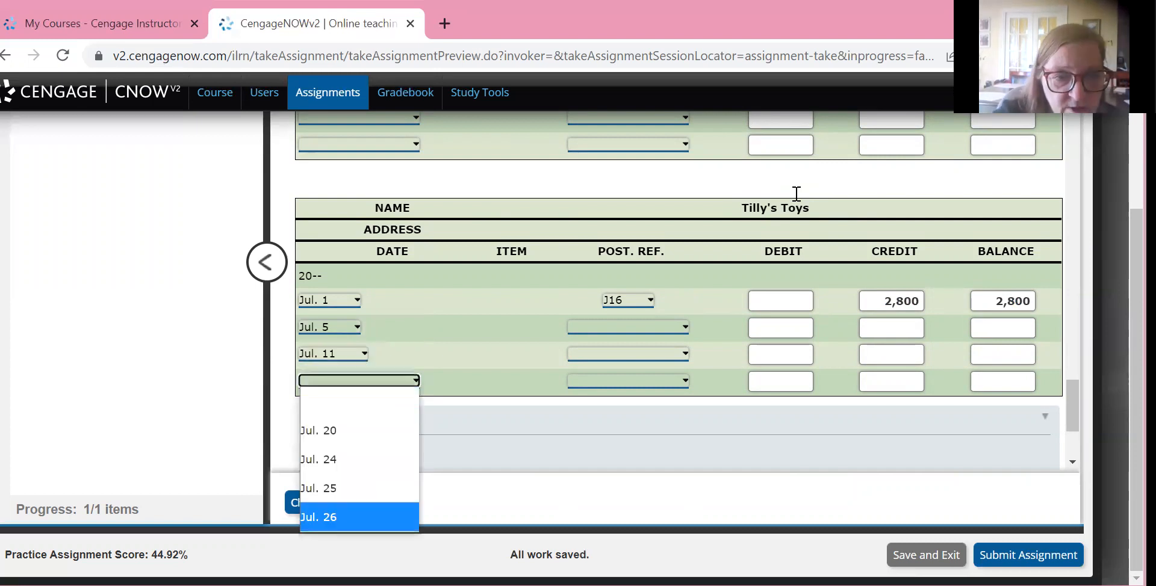
key(Return)
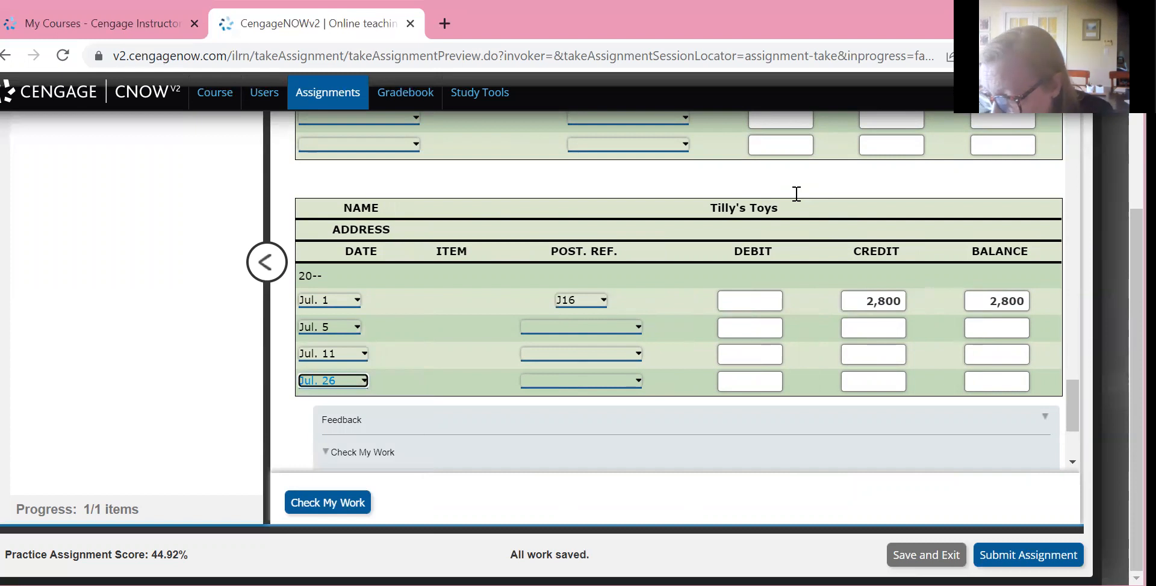
Set the posting reference to J16 for the Jul. 5 and Jul. 11 lines of the Tilly's Toys account
click(796, 193)
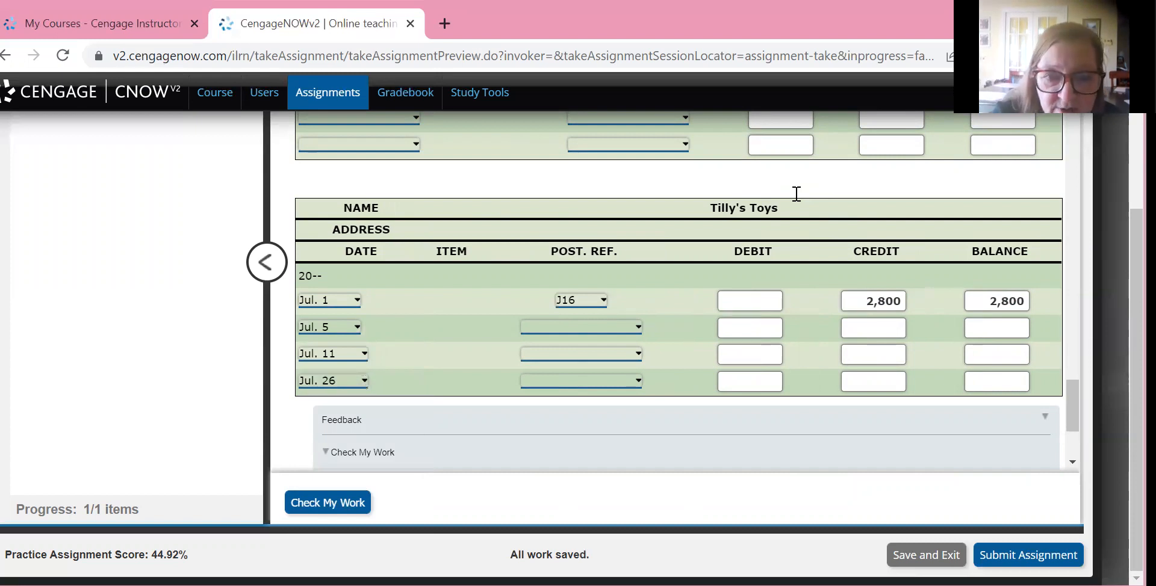
key(space)
key(Down)
key(Down)
key(Return)
key(Tab)
key(space)
key(Down)
key(Down)
key(Return)
Set the posting reference to J17 for the Jul. 26 line of the Tilly's Toys account
key(Tab)
key(space)
key(Down)
key(Down)
key(Down)
key(Return)
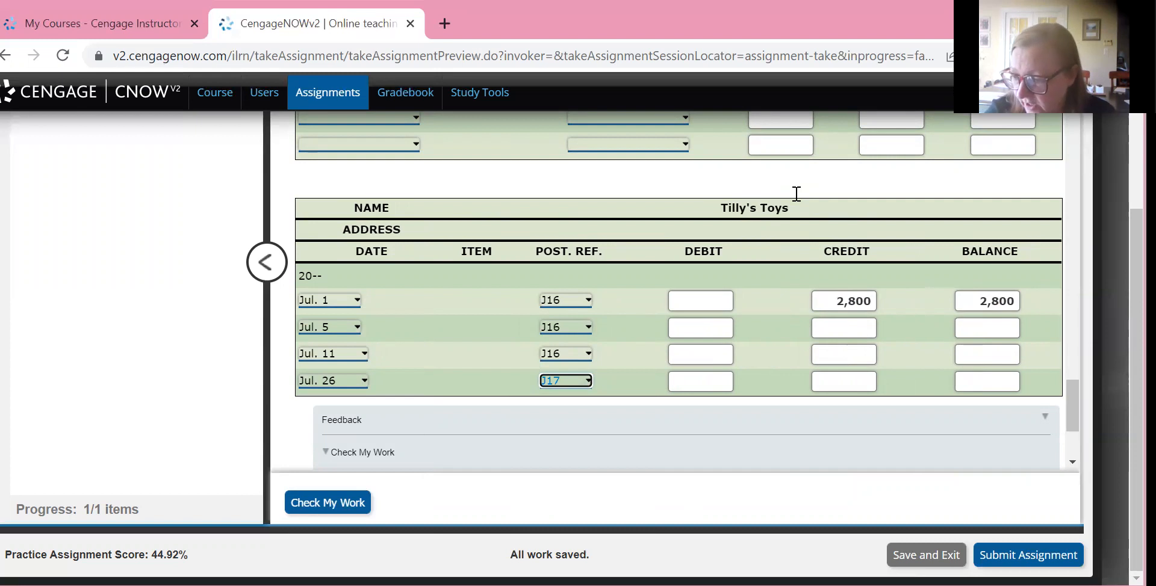
Enter a 300 debit and a balance of 2,500 on the Jul. 5 line of the Tilly's Toys account
key(Tab)
key(Tab)
text(300)
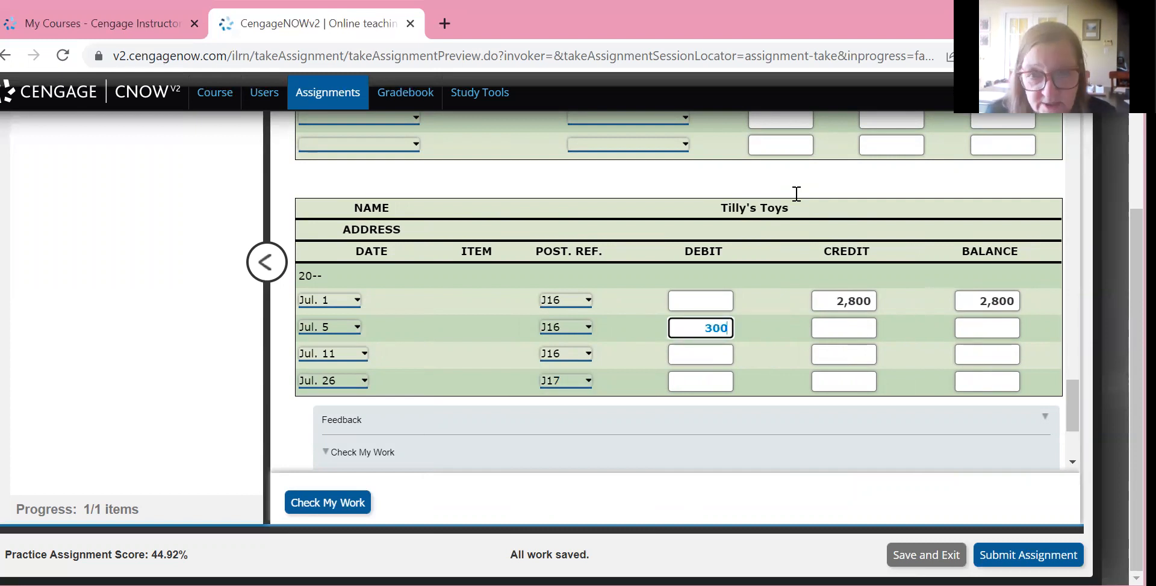
key(Tab)
key(Tab)
text(1500)
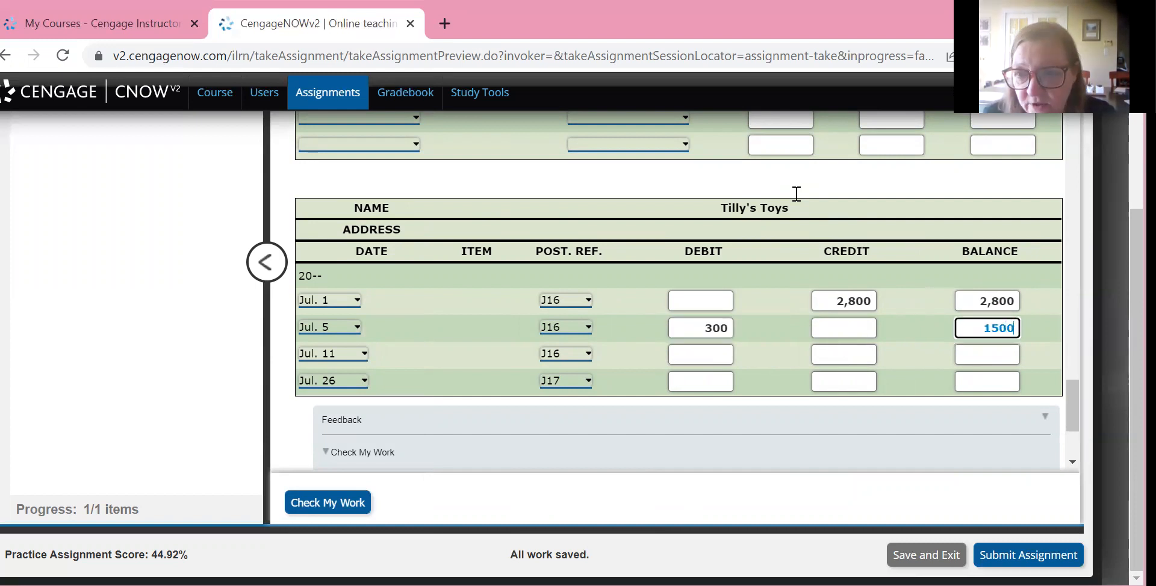
key(BackSpace)
key(BackSpace)
key(BackSpace)
key(BackSpace)
text(2500)
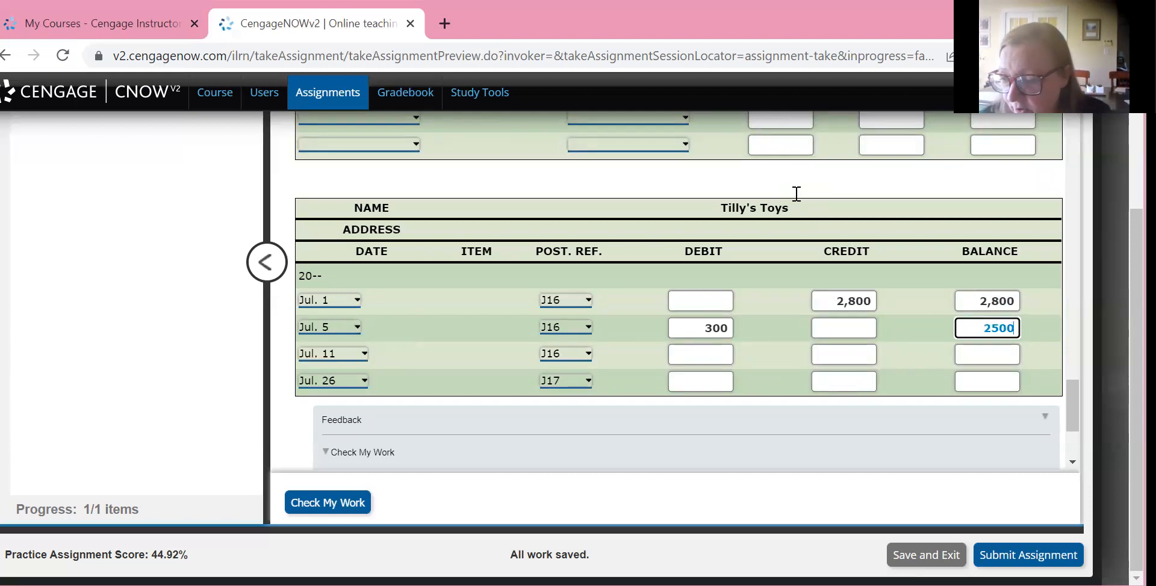
click(711, 328)
text(2)
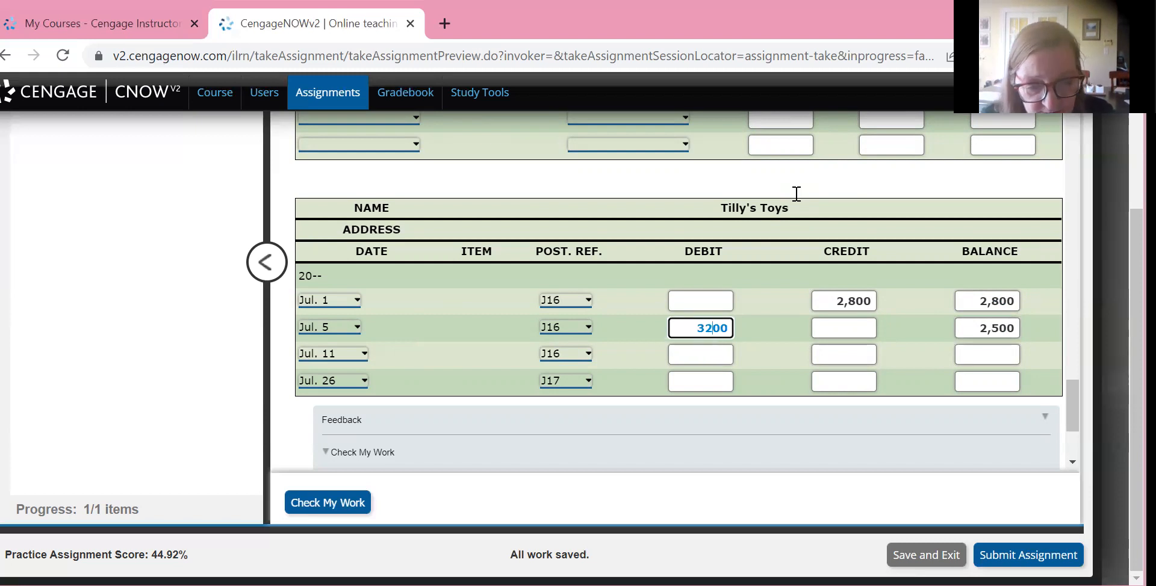
text(500)
key(BackSpace)
key(BackSpace)
key(BackSpace)
key(BackSpace)
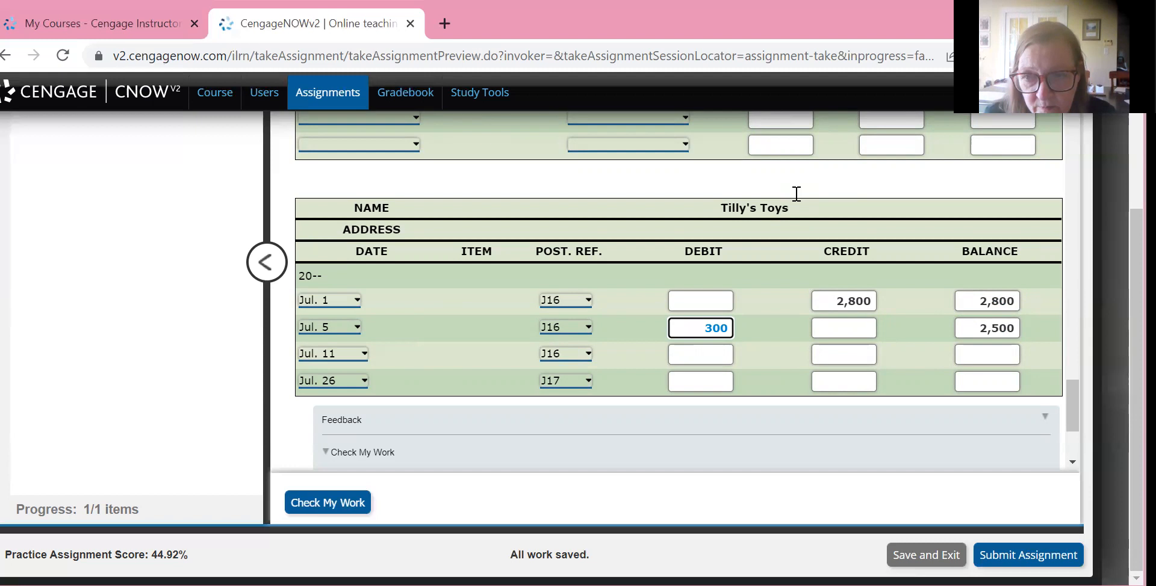
Enter a 2,500 debit and a balance of 0 on the Jul. 11 line of the Tilly's Toys account
click(700, 354)
text(2,50)
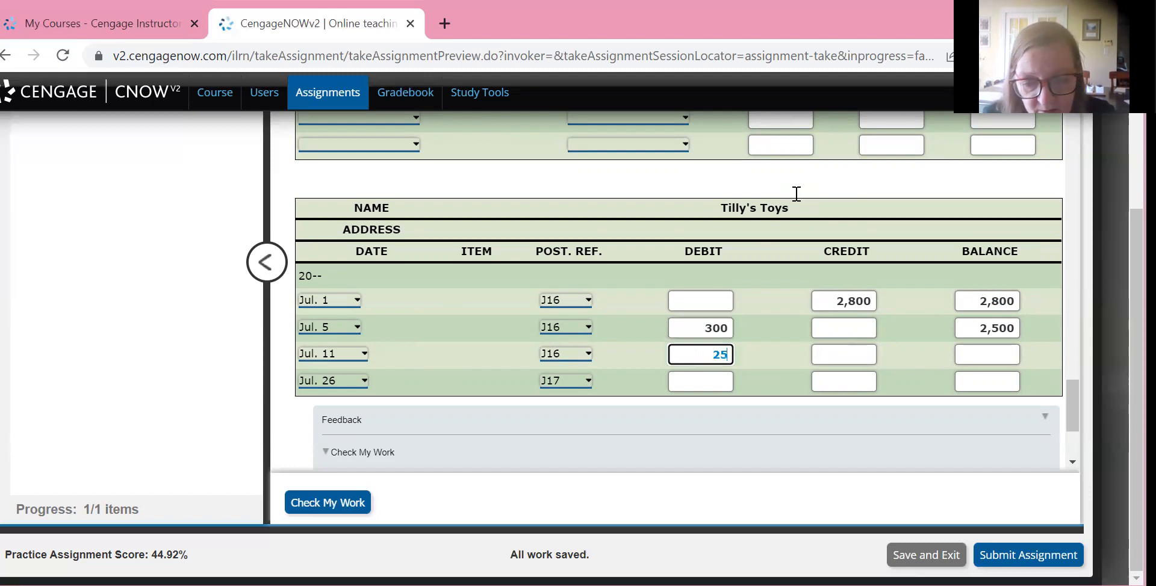
text(0)
key(Tab)
key(Tab)
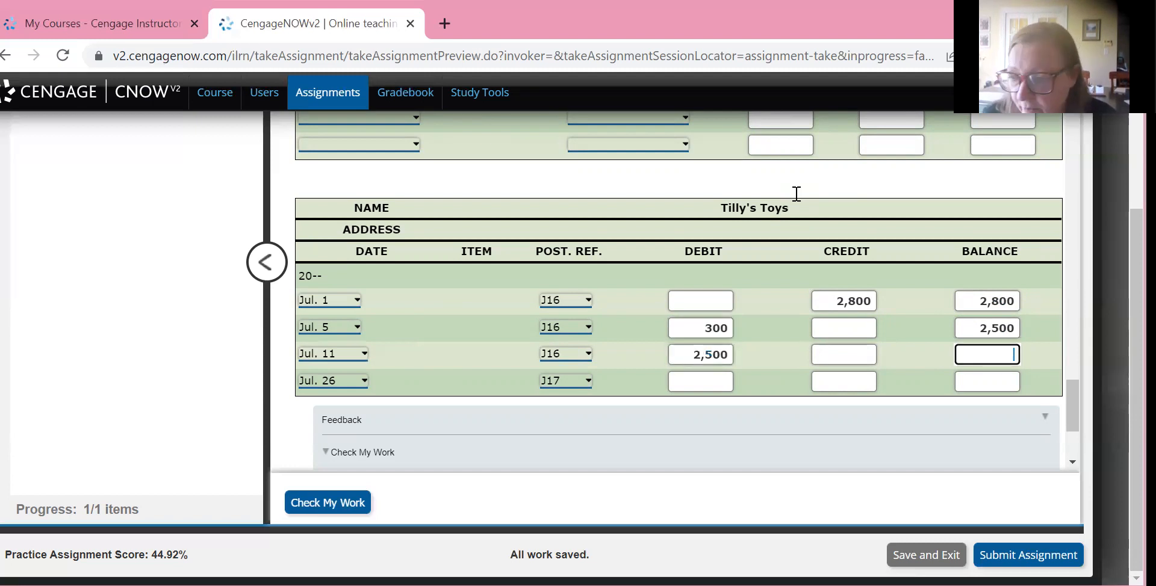
text(0)
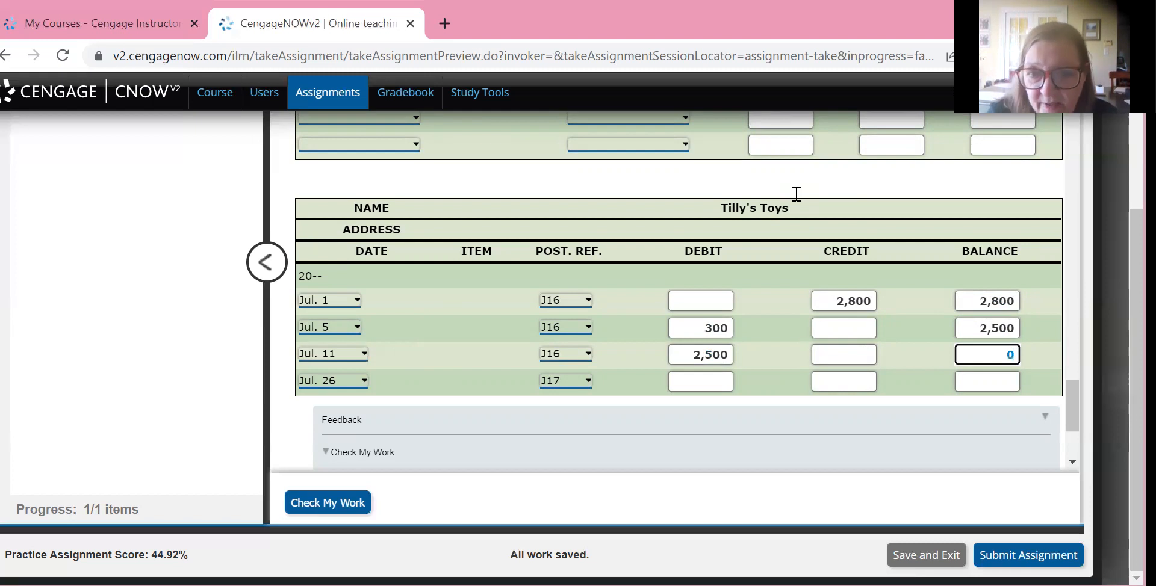
Enter a 2,180 credit and a 2,180 balance on the Jul. 26 line of the Tilly's Toys account, and check the work
key(Tab)
key(Tab)
key(Tab)
key(Tab)
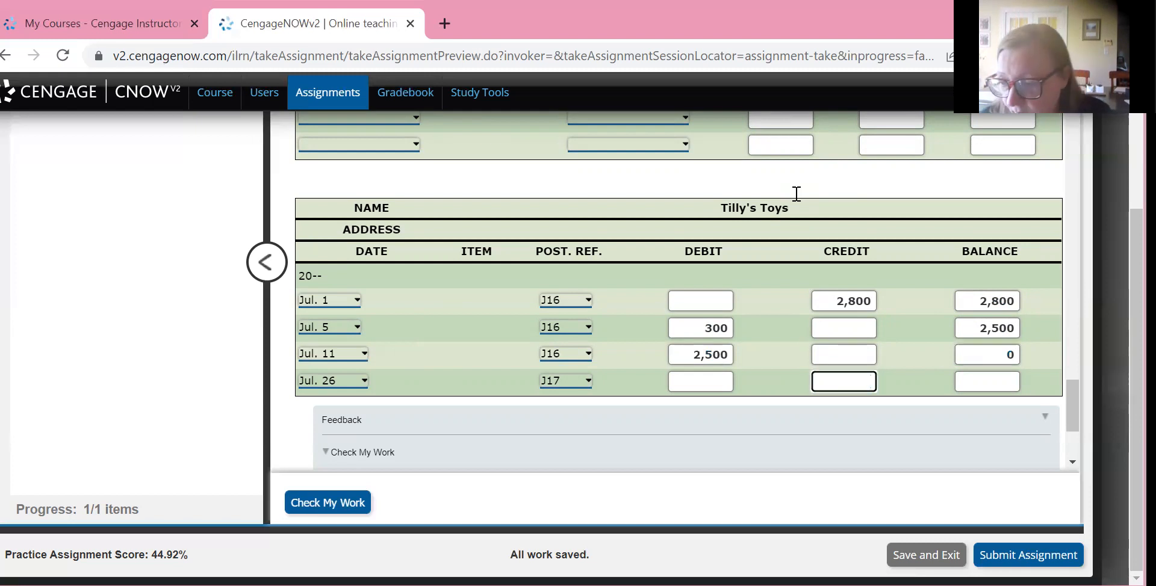
text(2180)
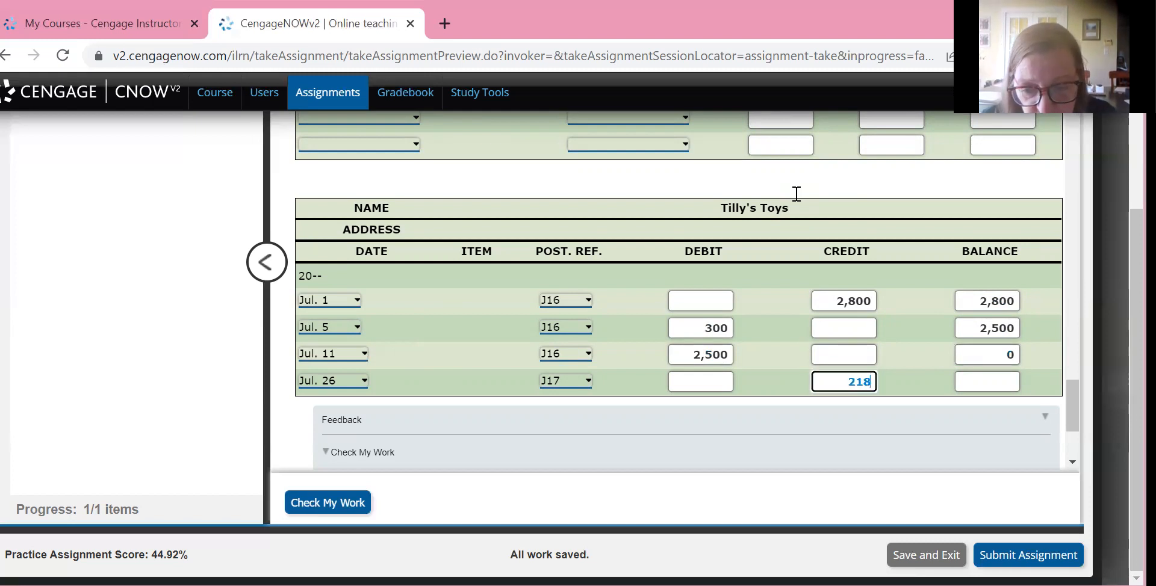
key(Tab)
text(2180)
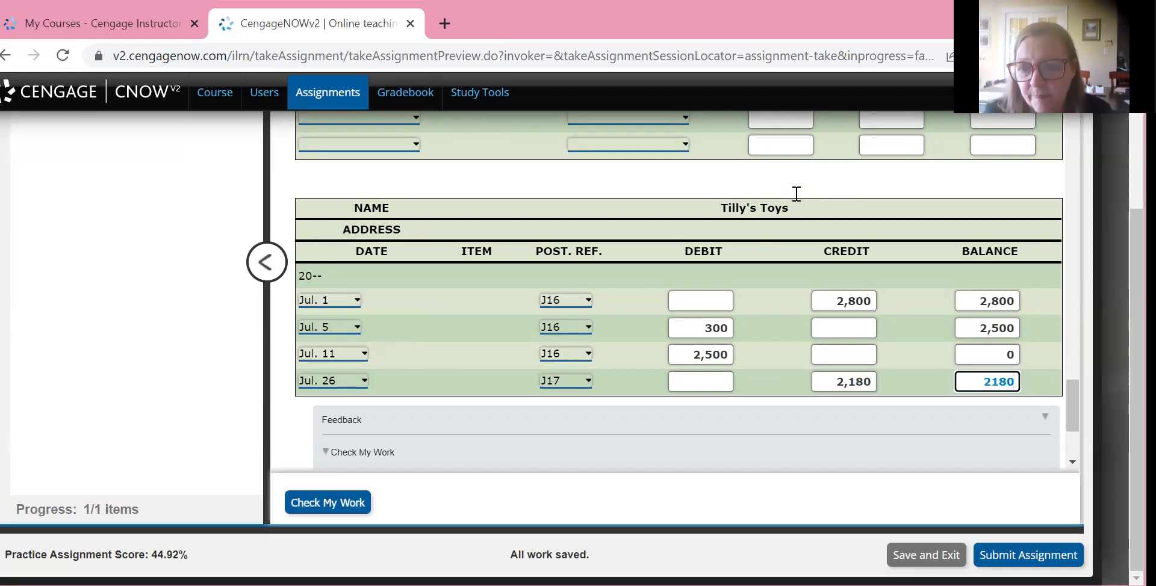
key(Tab)
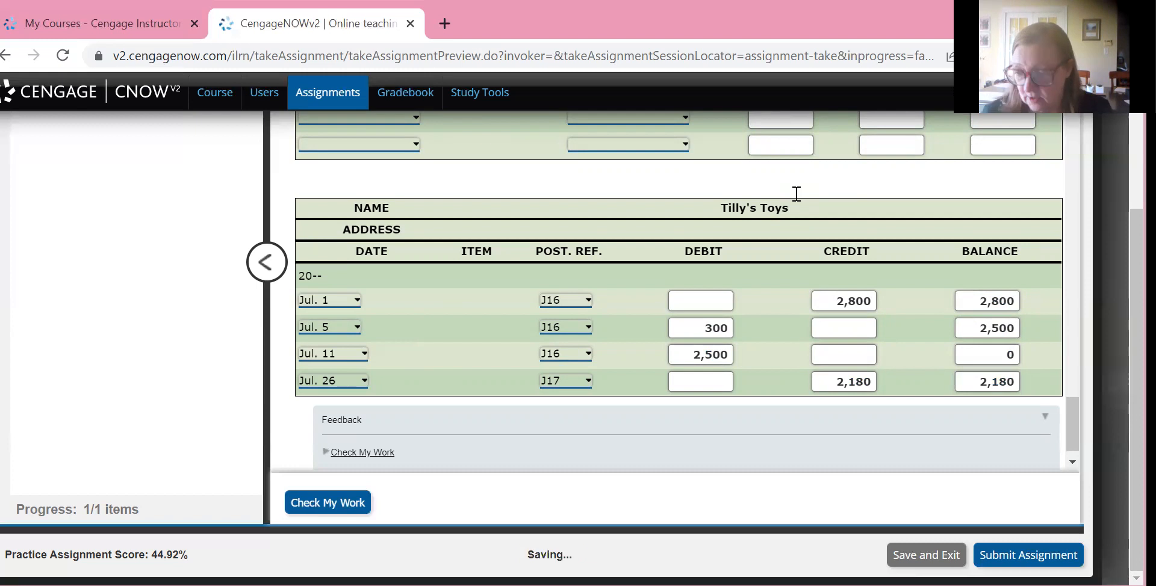
key(Return)
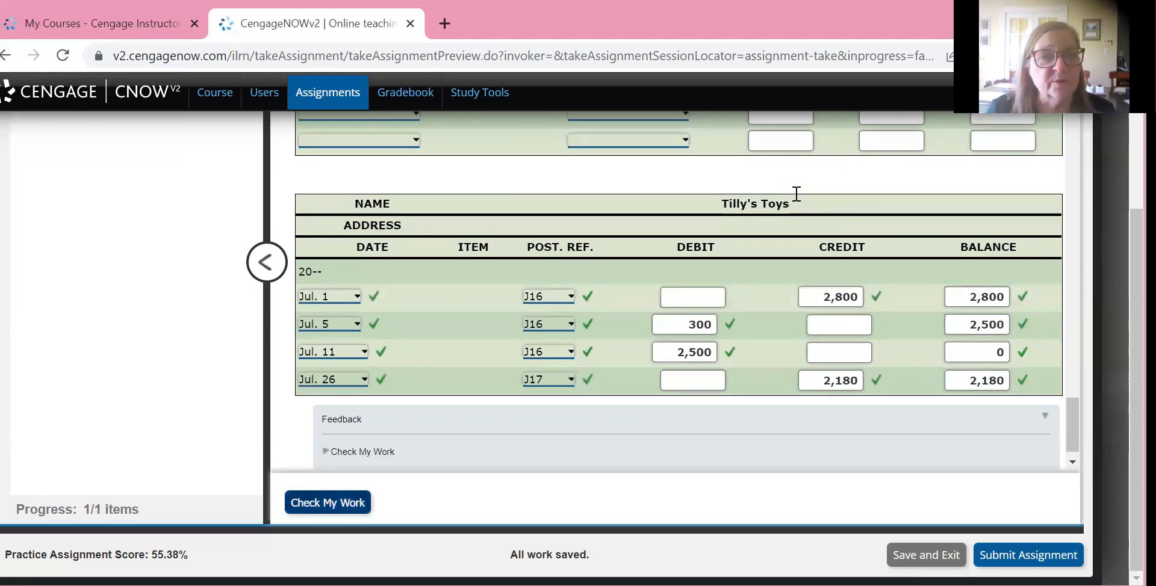
Review the unposted ledger accounts and the page 16 journal entries against the problem's list of July transactions
scroll(796, 194, up, 1)
scroll(797, 194, up, 15)
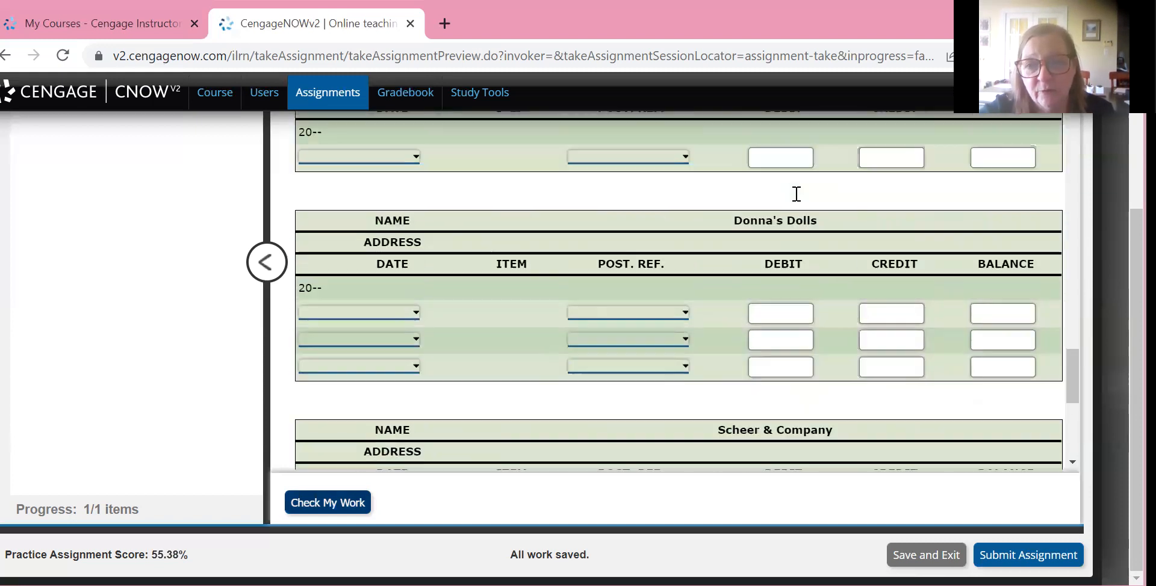
scroll(796, 194, up, 15)
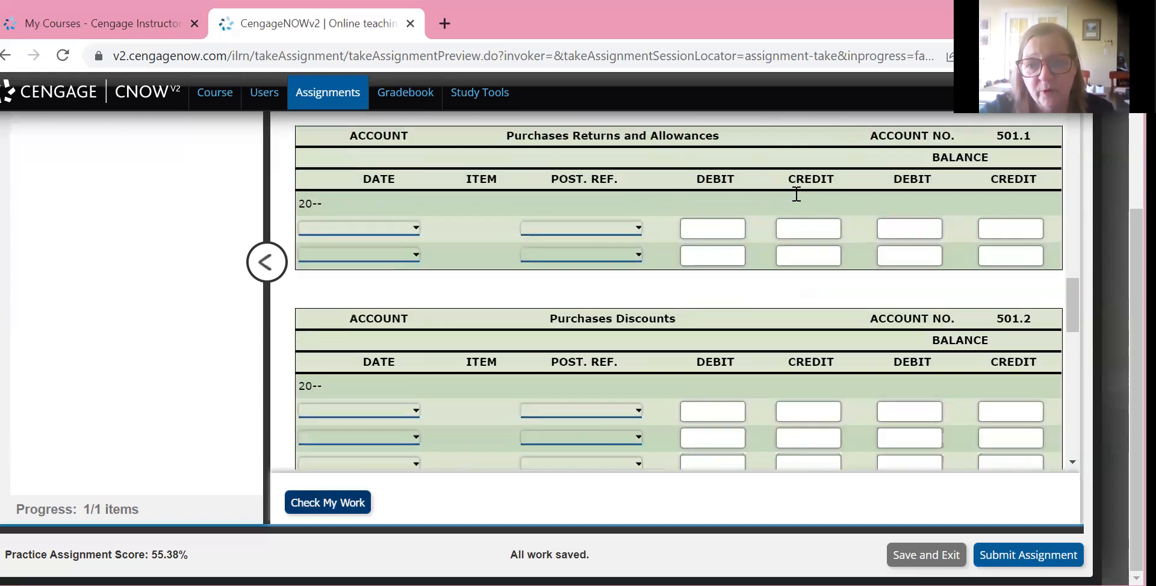
scroll(796, 194, up, 15)
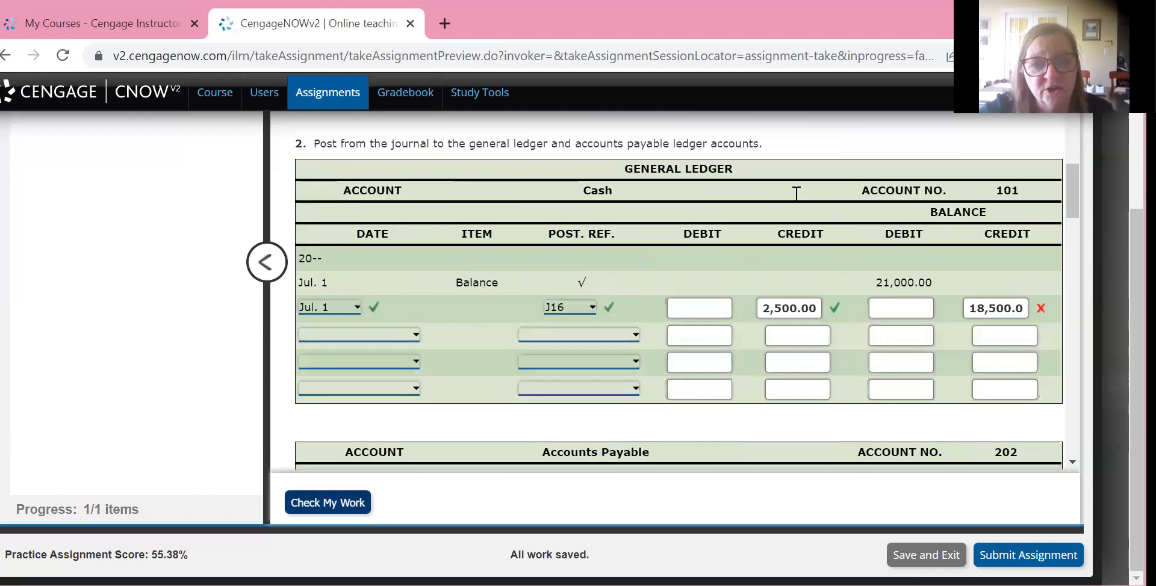
scroll(795, 194, up, 15)
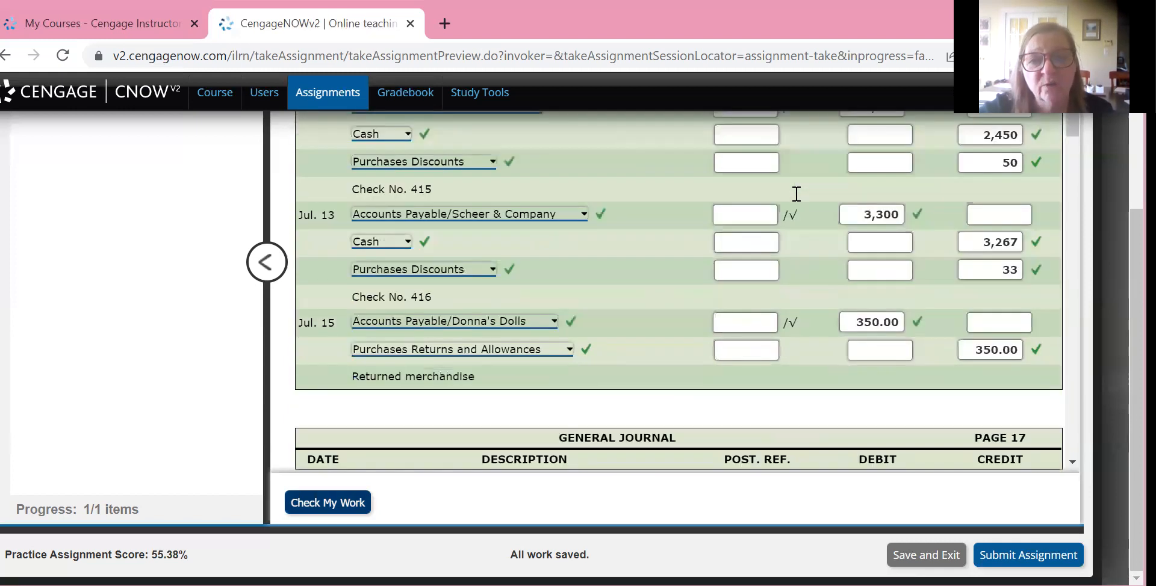
scroll(796, 194, down, 4)
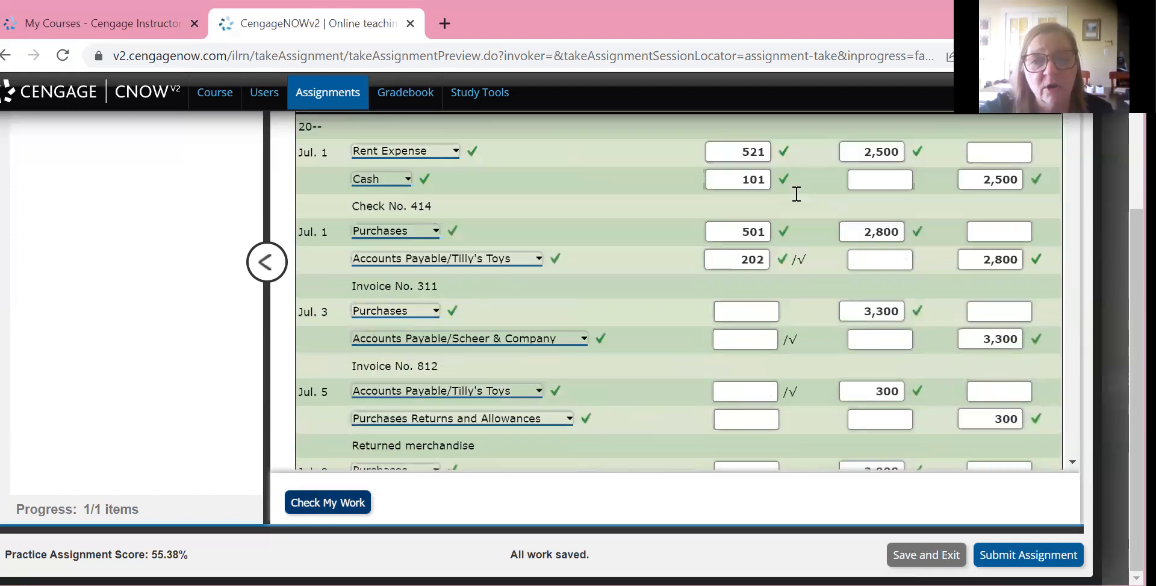
scroll(796, 194, up, 2)
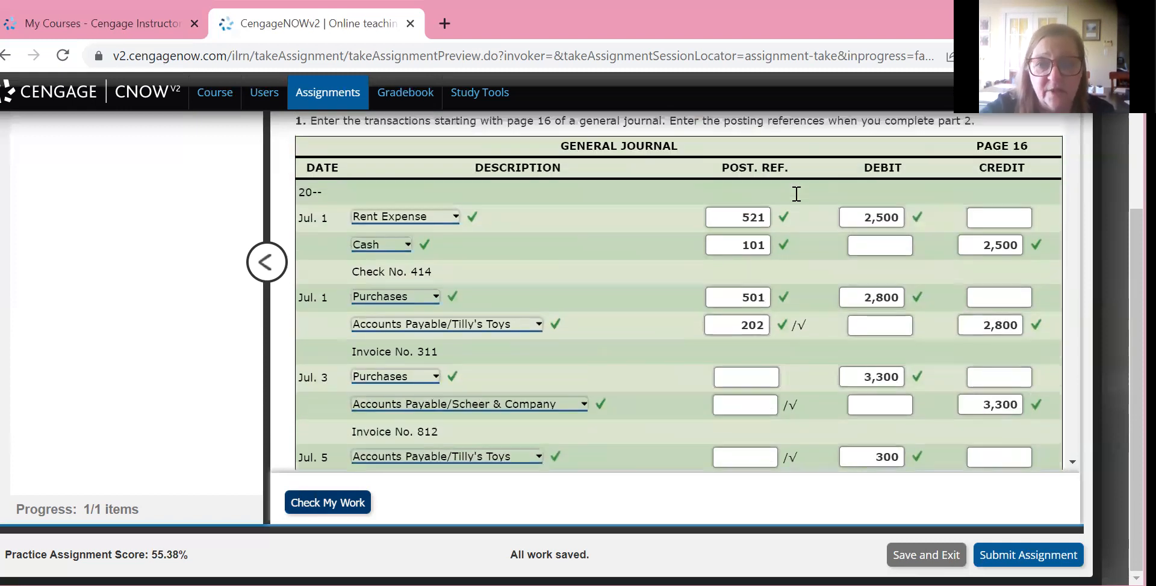
scroll(796, 193, down, 2)
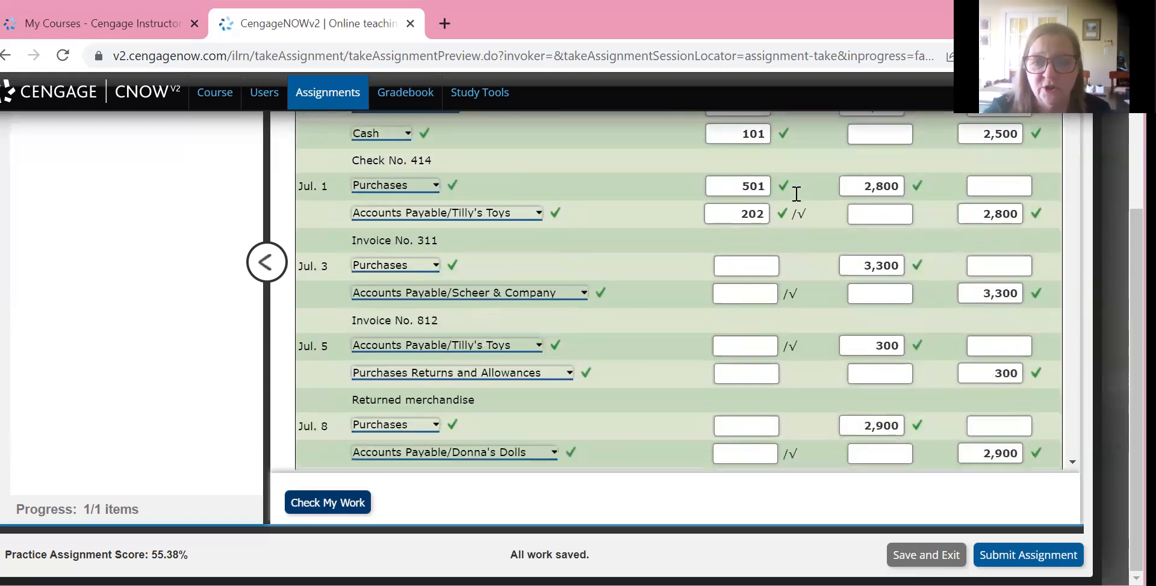
scroll(796, 194, down, 5)
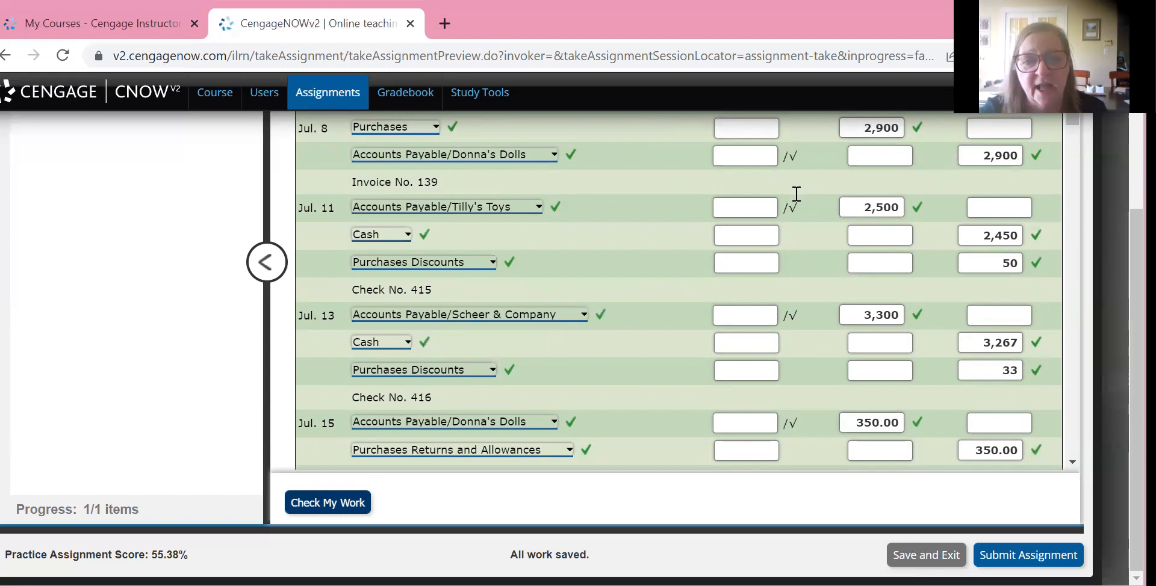
scroll(795, 194, up, 10)
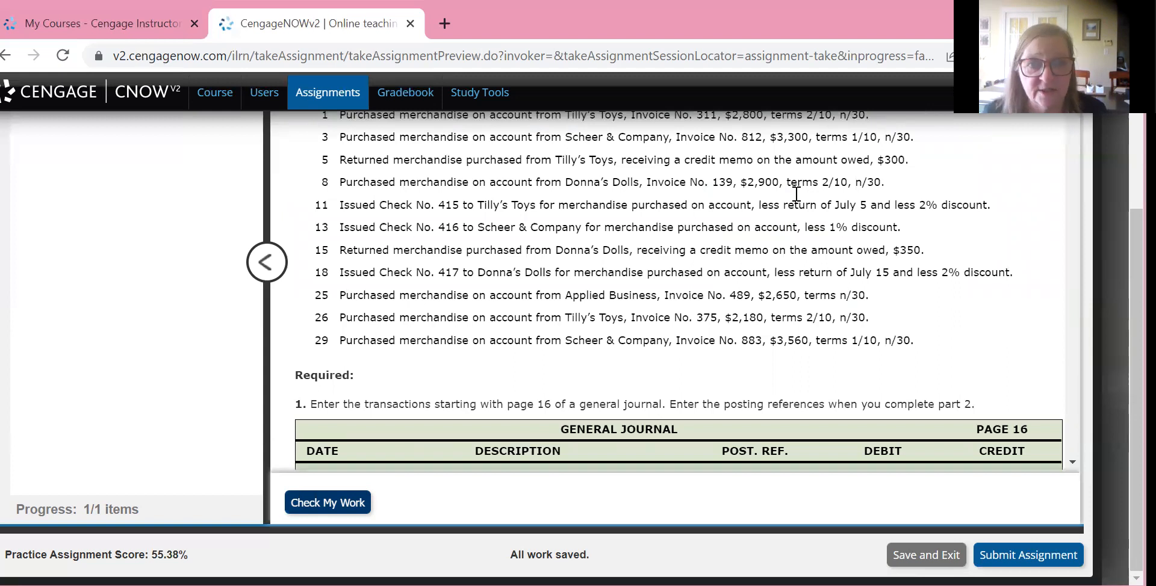
scroll(795, 194, up, 4)
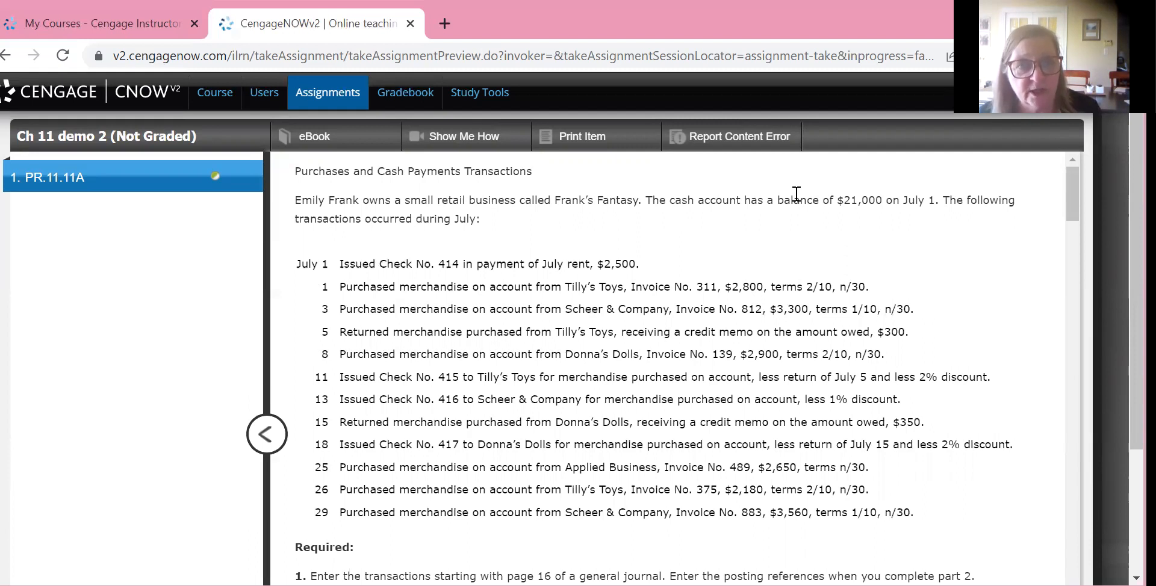
scroll(795, 194, down, 10)
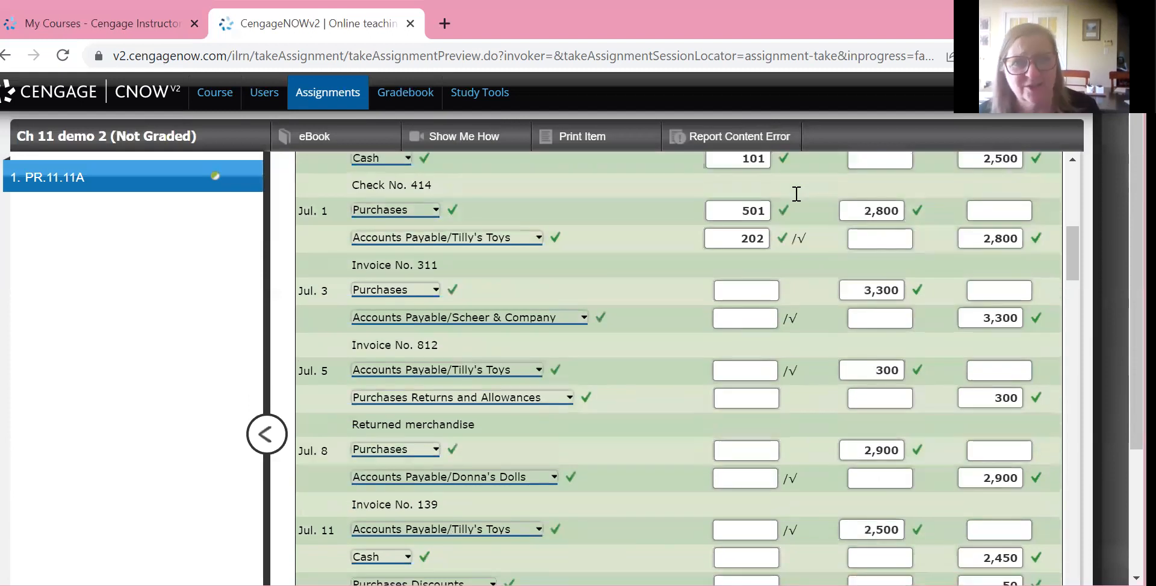